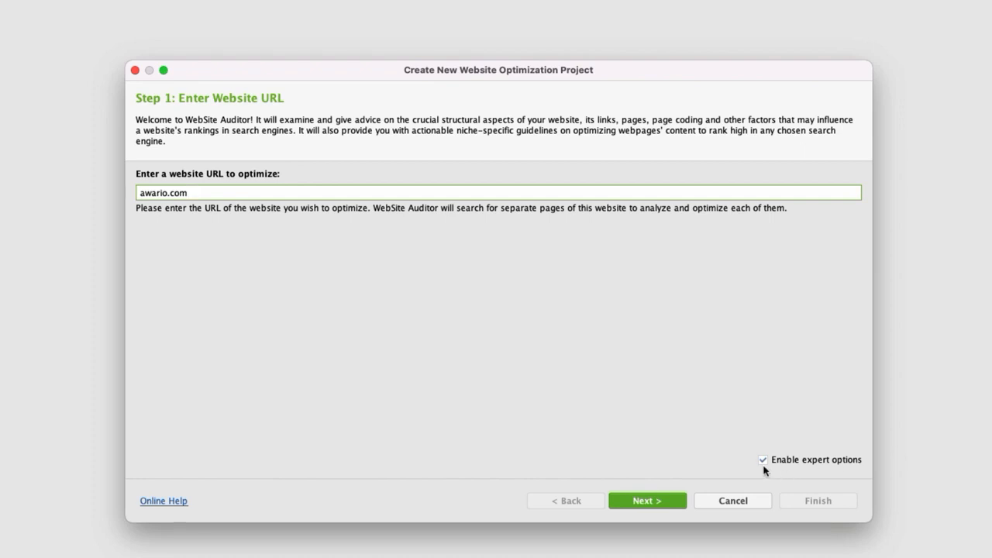
Keep expert options enabled for the awario.com project and proceed to the crawler settings.
{"action": "left_click", "coordinate": [764, 460]}
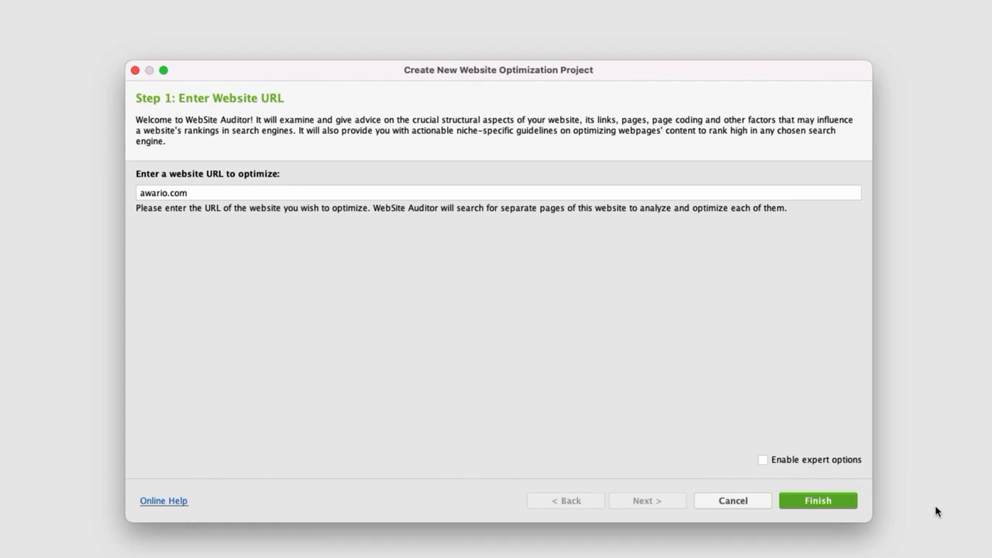
{"action": "left_click", "coordinate": [763, 460]}
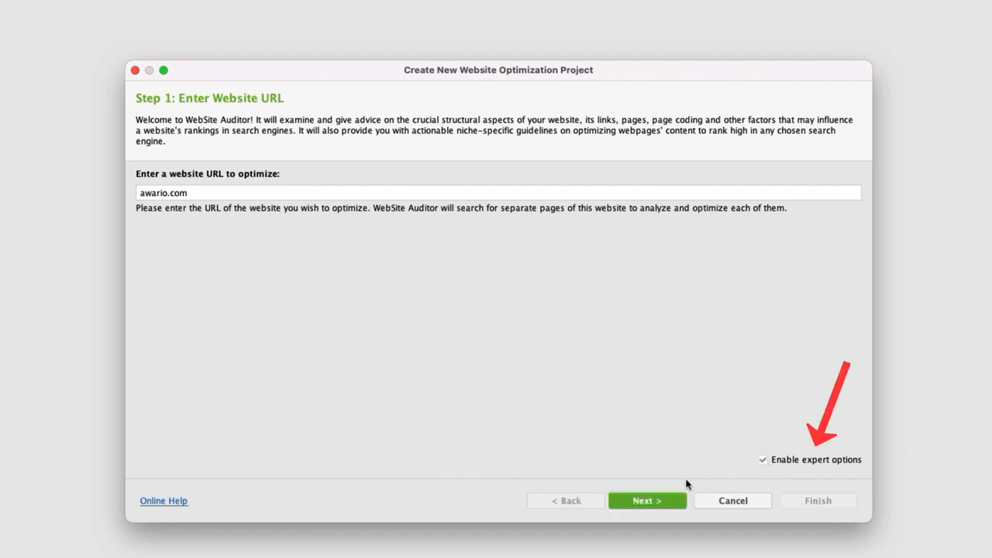
{"action": "left_click", "coordinate": [658, 505]}
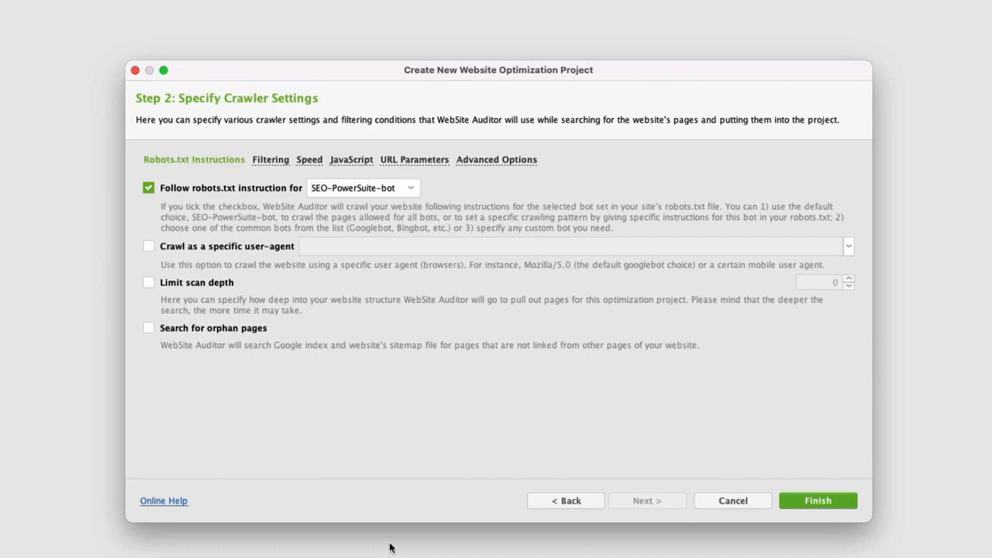
Browse the bots available for the robots.txt instructions, keeping the instructions followed for SEO-PowerSuite-bot.
{"action": "left_click", "coordinate": [406, 192]}
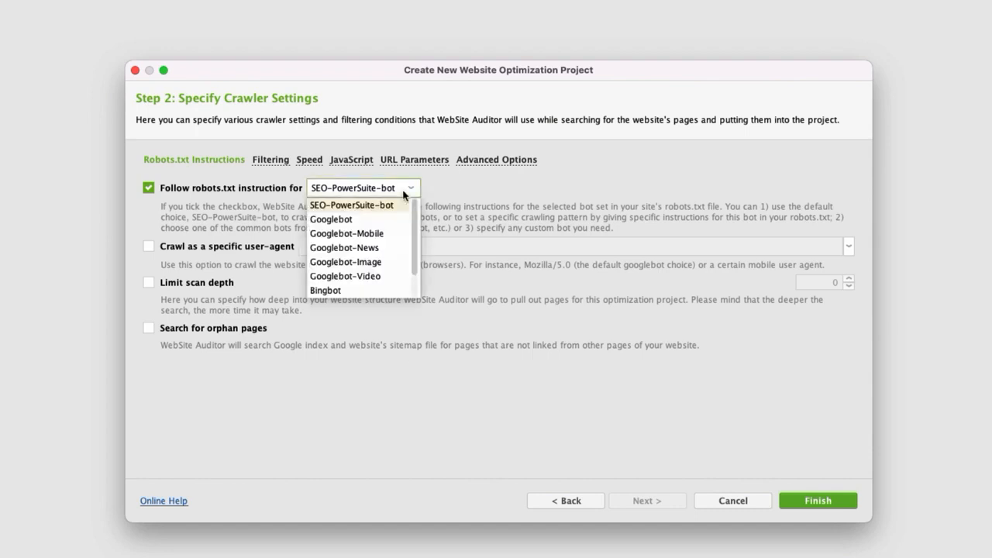
{"action": "mouse_move", "coordinate": [415, 205]}
{"action": "left_mouse_down"}
{"action": "mouse_move", "coordinate": [414, 237]}
{"action": "mouse_move", "coordinate": [417, 206]}
{"action": "left_mouse_up"}
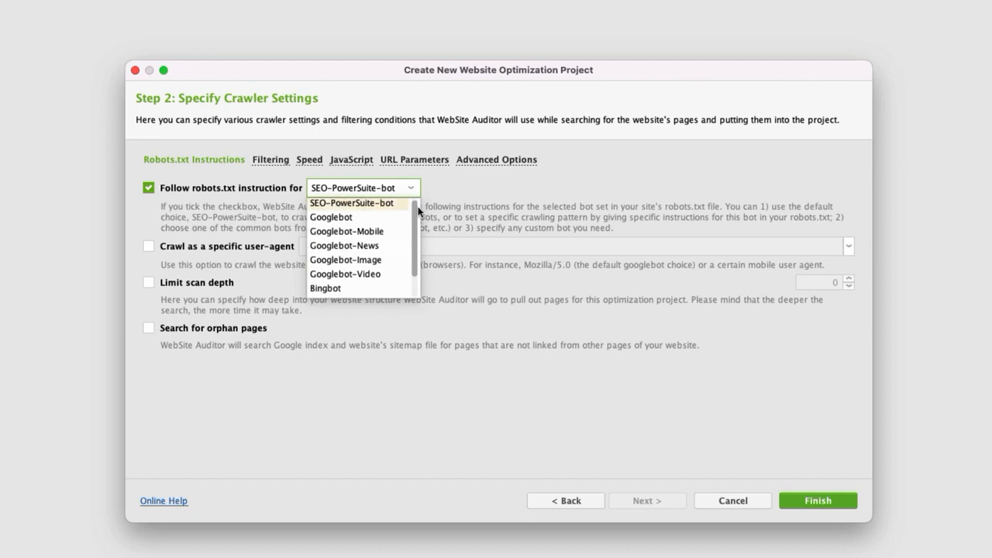
{"action": "left_click", "coordinate": [468, 190]}
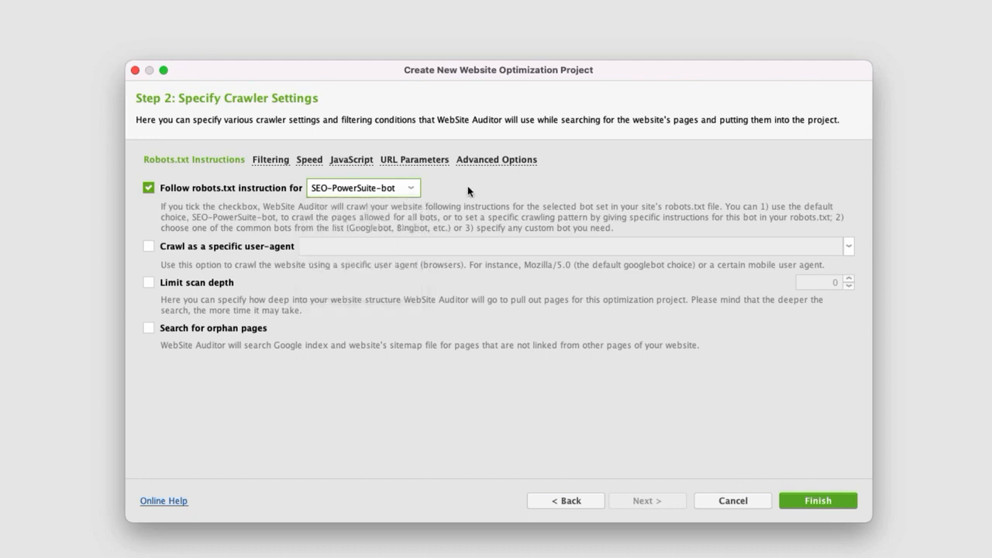
{"action": "left_click", "coordinate": [148, 188]}
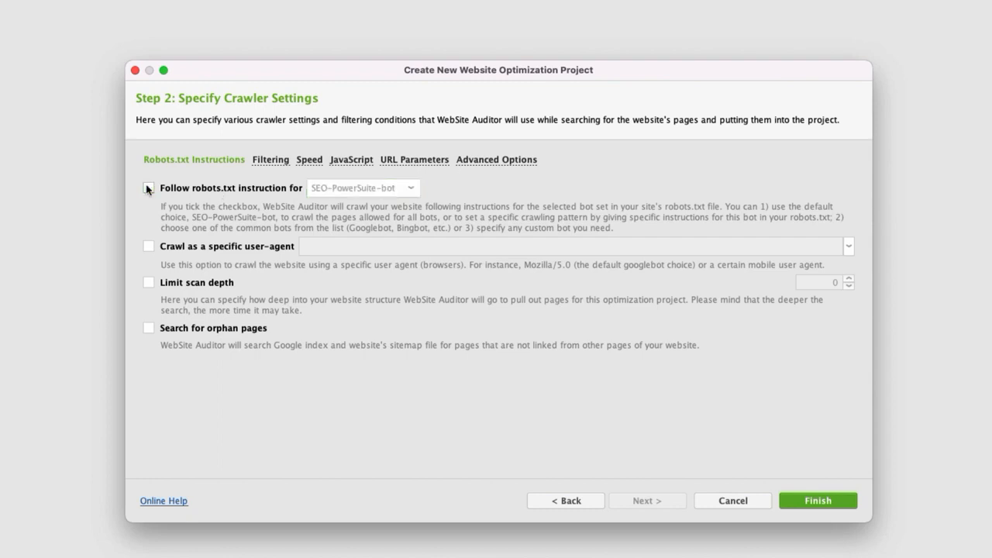
{"action": "left_click", "coordinate": [147, 188]}
Try the option to crawl as a specific user-agent and browse its list of agents.
{"action": "left_click", "coordinate": [148, 246]}
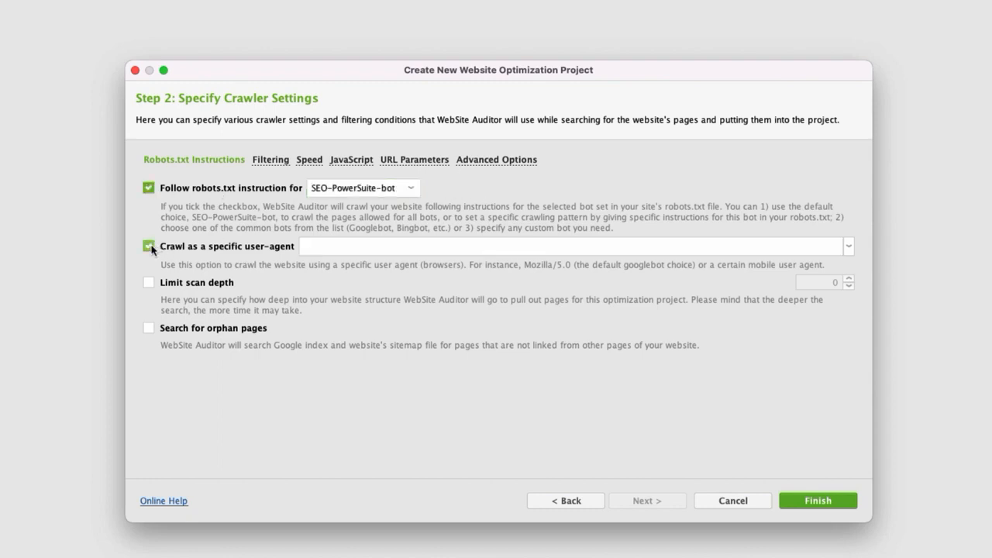
{"action": "left_click", "coordinate": [854, 248]}
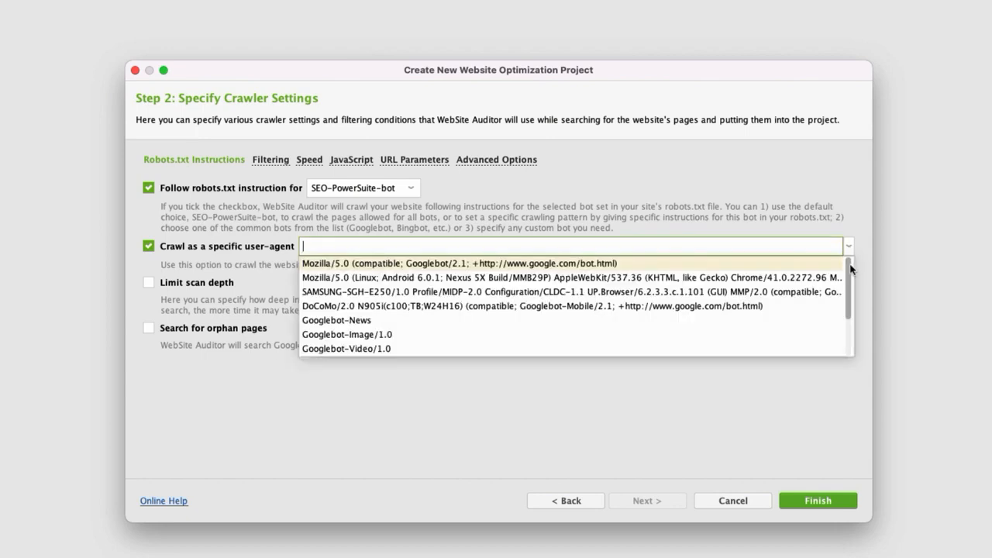
{"action": "mouse_move", "coordinate": [854, 270]}
{"action": "left_mouse_down"}
{"action": "mouse_move", "coordinate": [852, 315]}
{"action": "mouse_move", "coordinate": [851, 264]}
{"action": "left_mouse_up"}
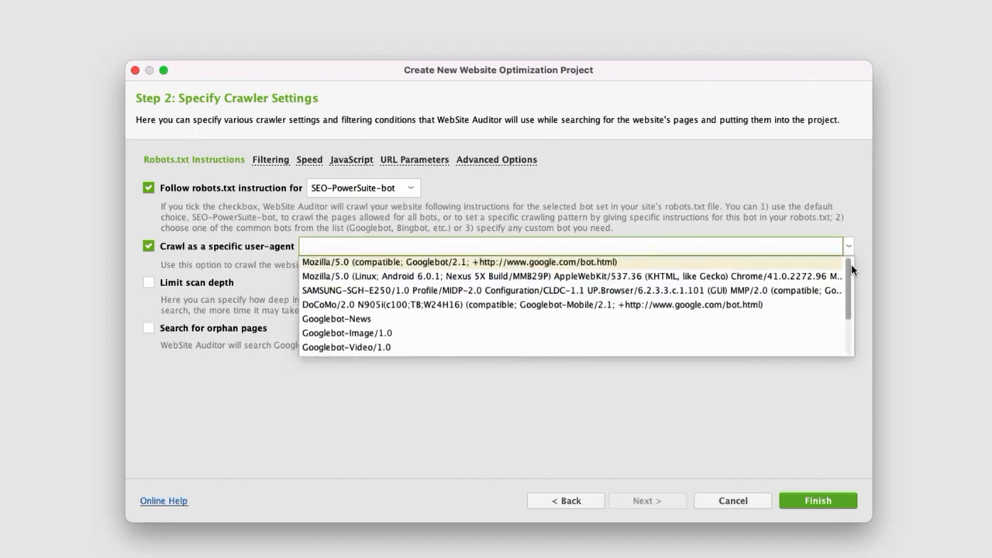
{"action": "left_click", "coordinate": [775, 389]}
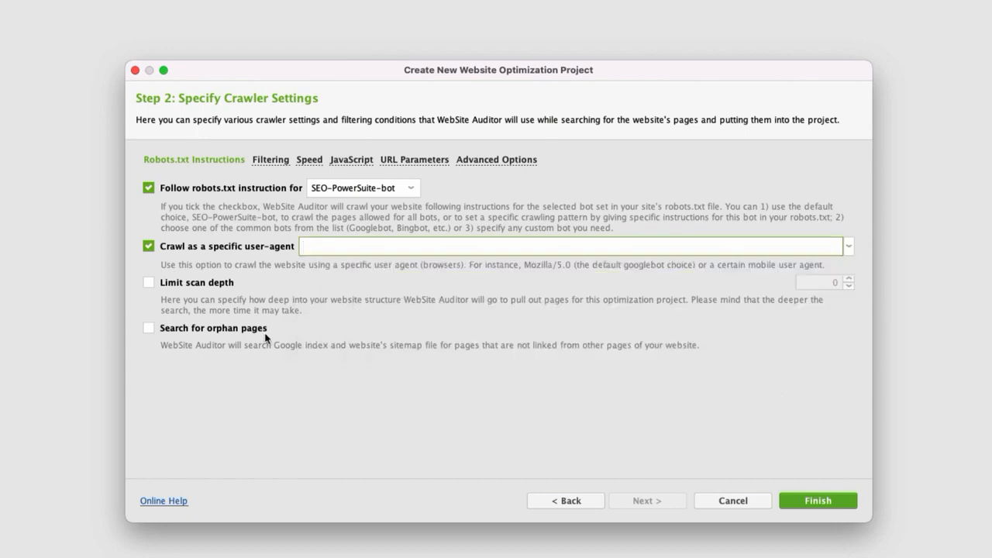
{"action": "left_click", "coordinate": [148, 246]}
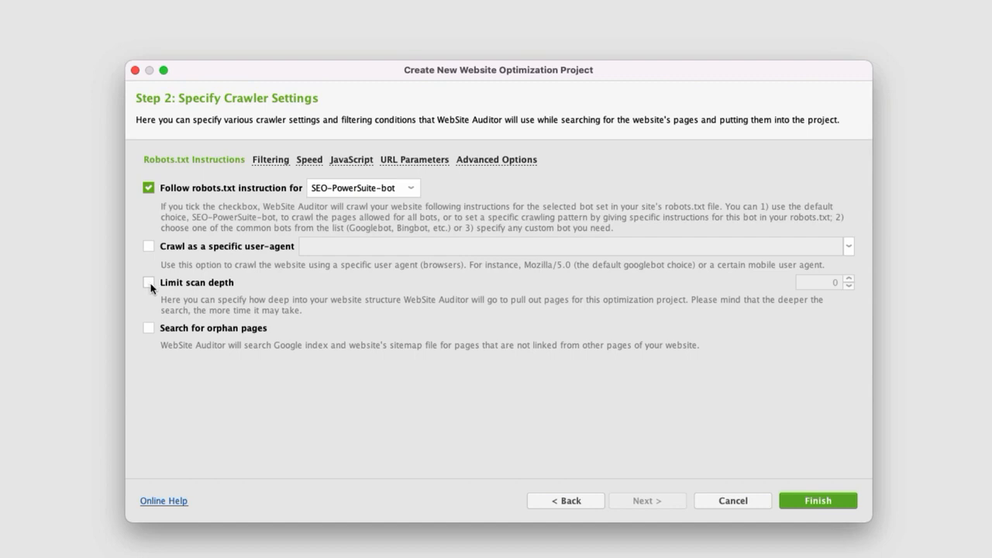
Try limiting the scan depth by raising and lowering its value.
{"action": "left_click", "coordinate": [149, 282]}
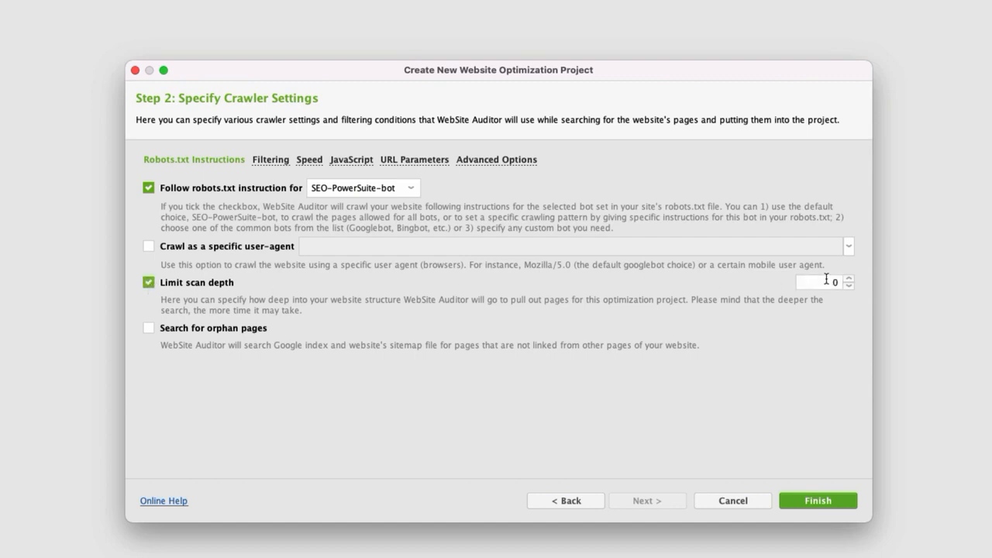
{"action": "left_click", "coordinate": [850, 279]}
{"action": "left_click", "coordinate": [850, 279]}
{"action": "left_click", "coordinate": [850, 285]}
{"action": "left_click", "coordinate": [850, 285]}
{"action": "left_click", "coordinate": [851, 285]}
{"action": "left_click", "coordinate": [145, 285]}
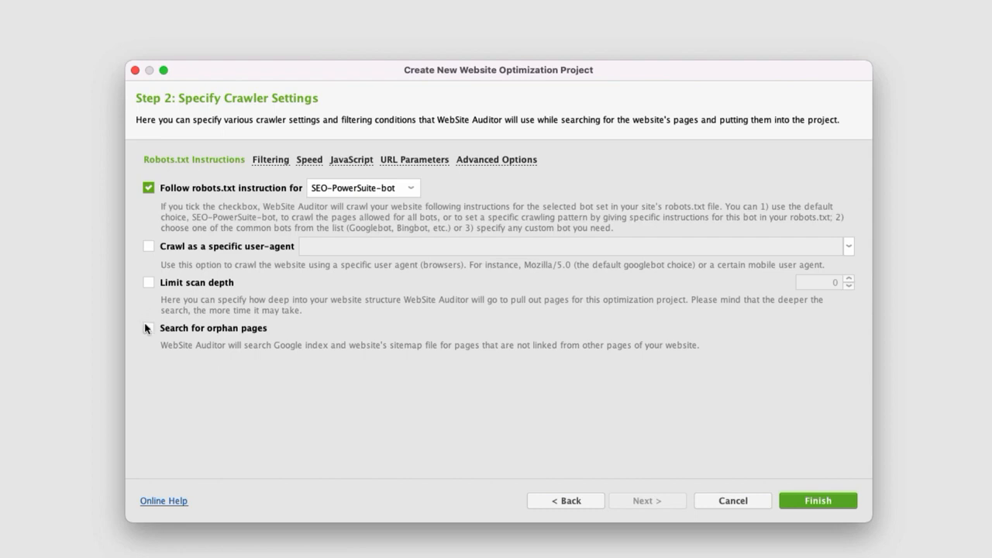
Try the search for orphan pages and look through its available sources.
{"action": "left_click", "coordinate": [148, 329]}
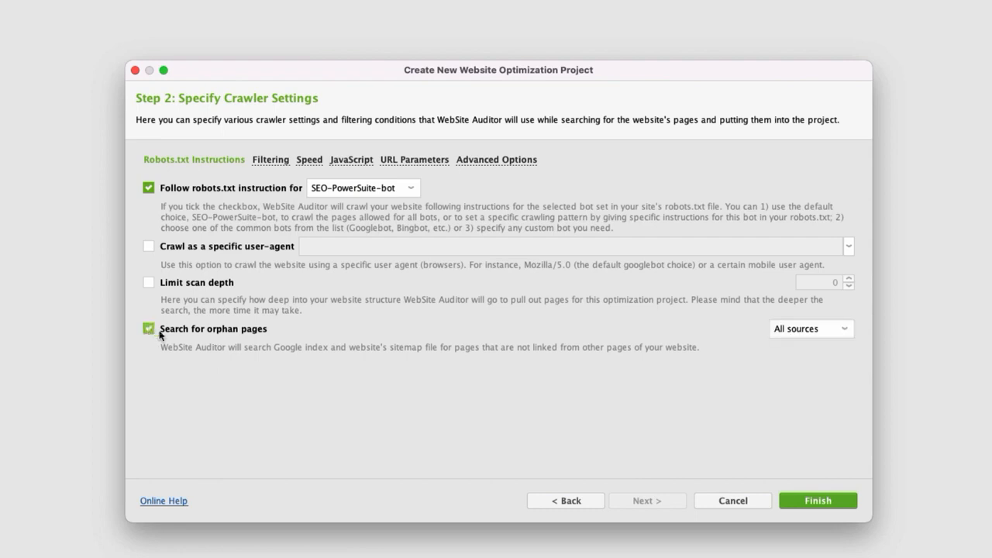
{"action": "left_click", "coordinate": [842, 335]}
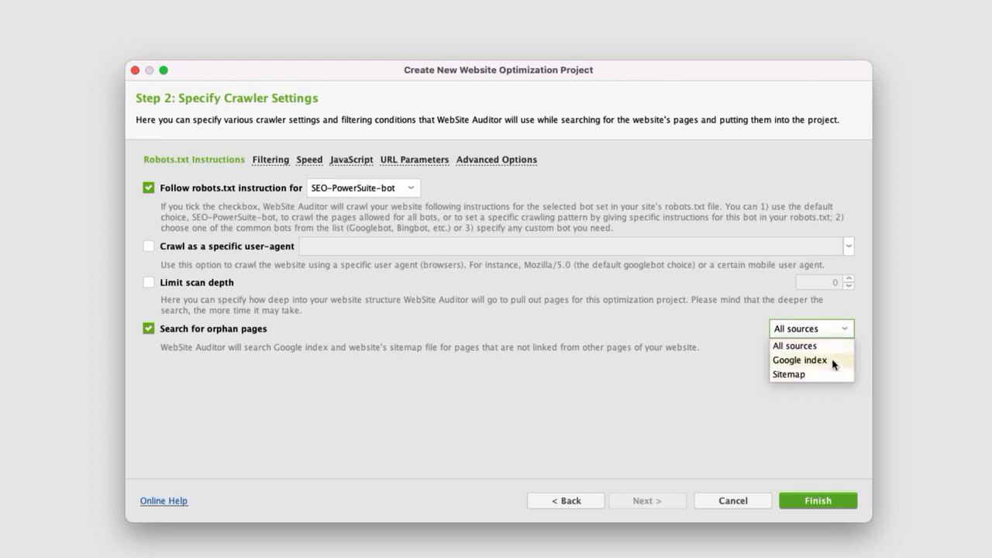
{"action": "left_click", "coordinate": [734, 338]}
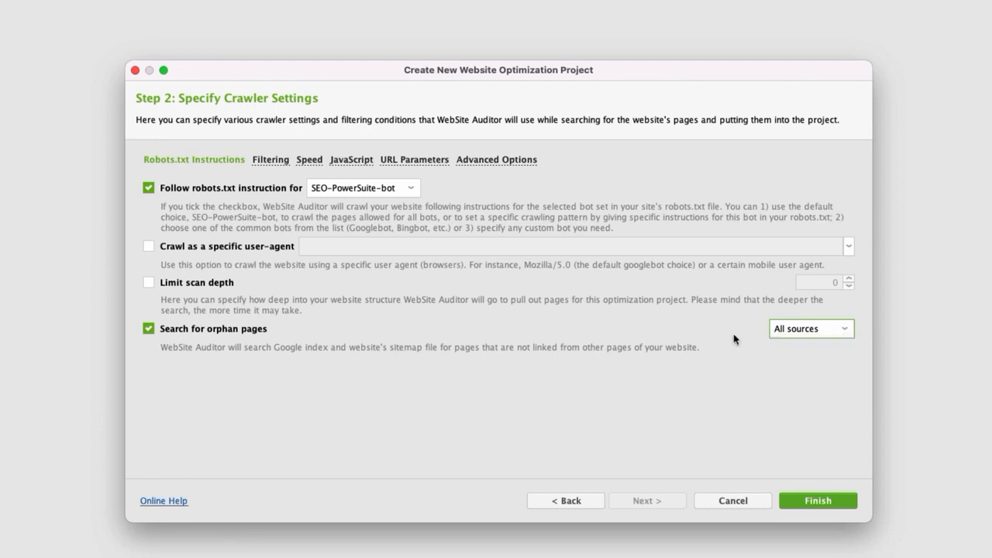
{"action": "left_click", "coordinate": [148, 329]}
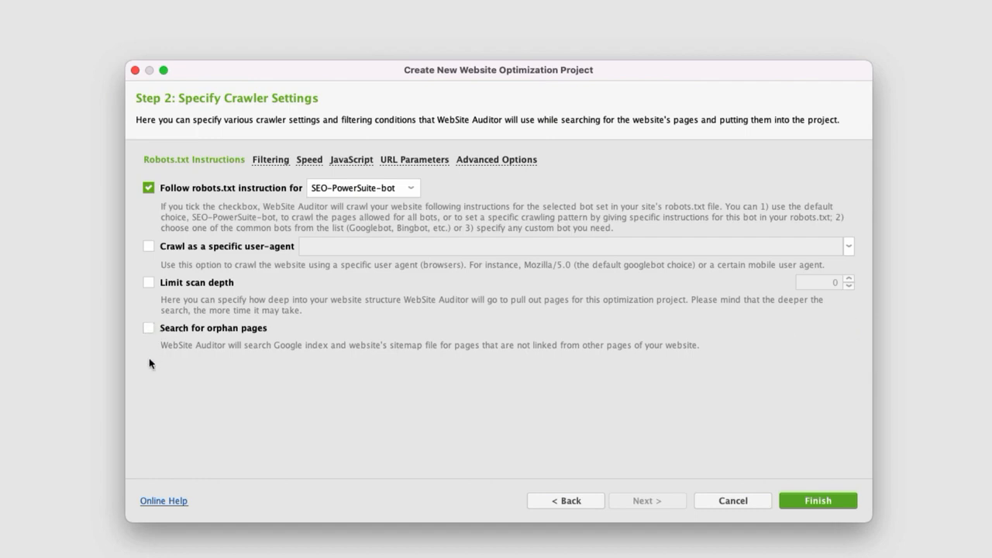
Try excluding Java script and CSS from the resources to collect in the filtering settings.
{"action": "left_click", "coordinate": [280, 161]}
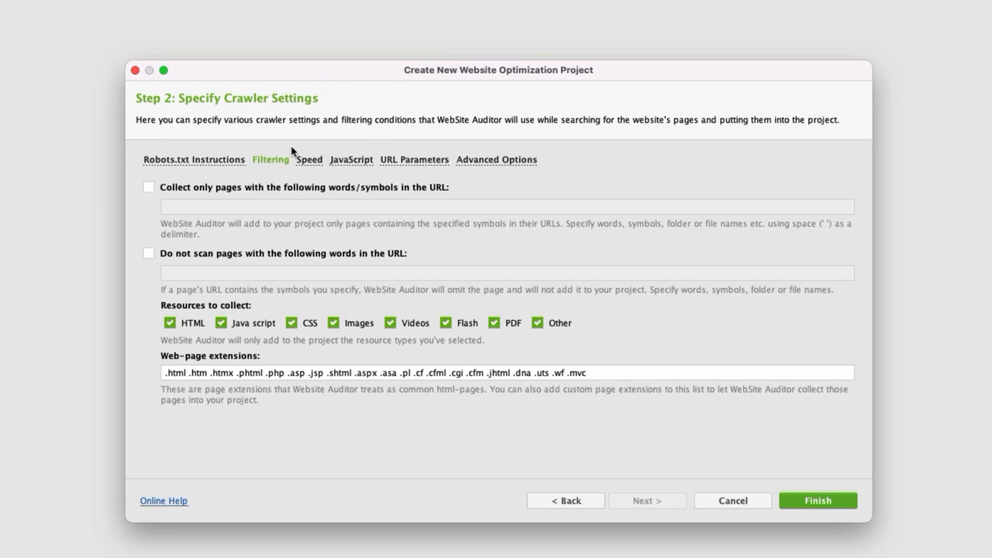
{"action": "left_click", "coordinate": [220, 324]}
{"action": "left_click", "coordinate": [220, 324]}
{"action": "left_click", "coordinate": [295, 326]}
{"action": "left_click", "coordinate": [293, 324]}
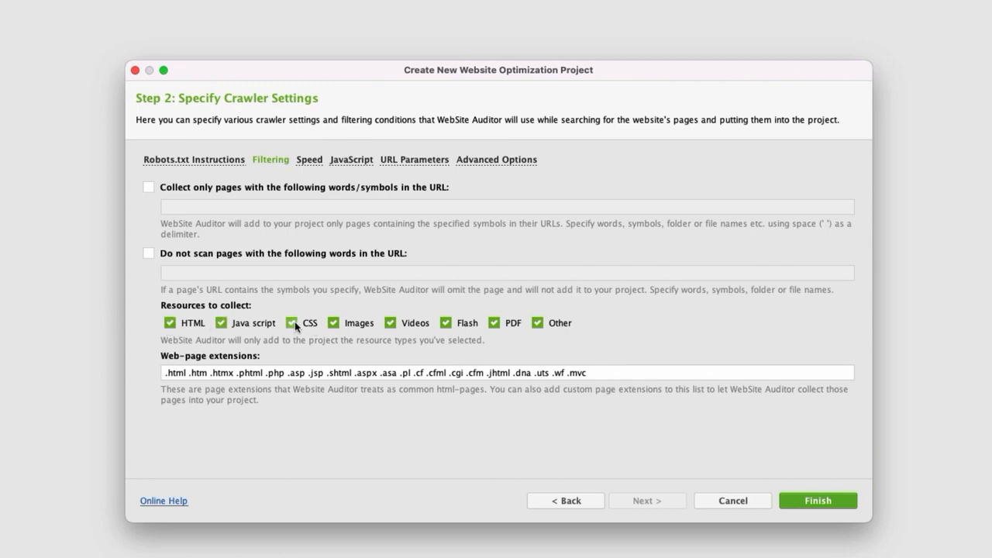
Try limiting the number of requests to the website in the crawler speed settings.
{"action": "left_click", "coordinate": [309, 160]}
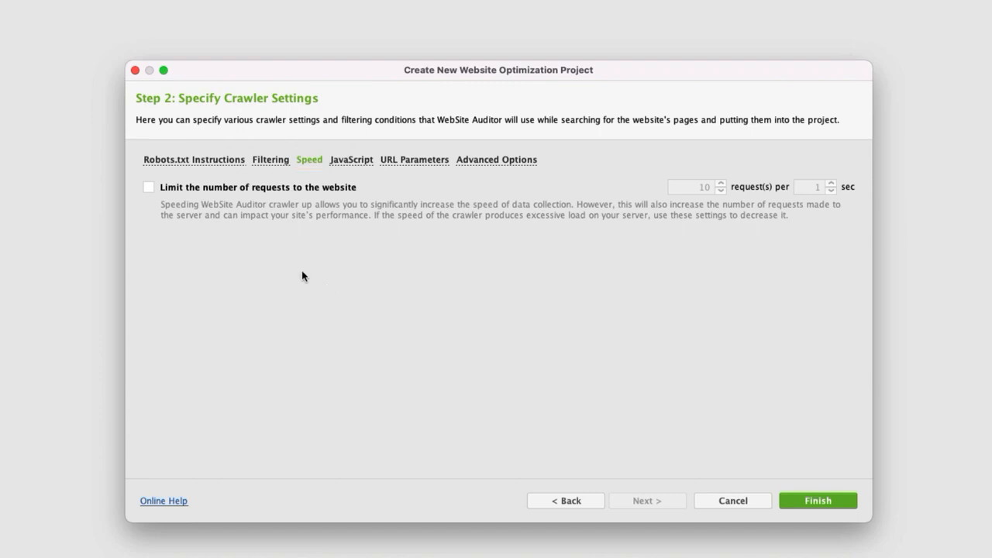
{"action": "left_click", "coordinate": [147, 187]}
{"action": "left_click", "coordinate": [721, 191]}
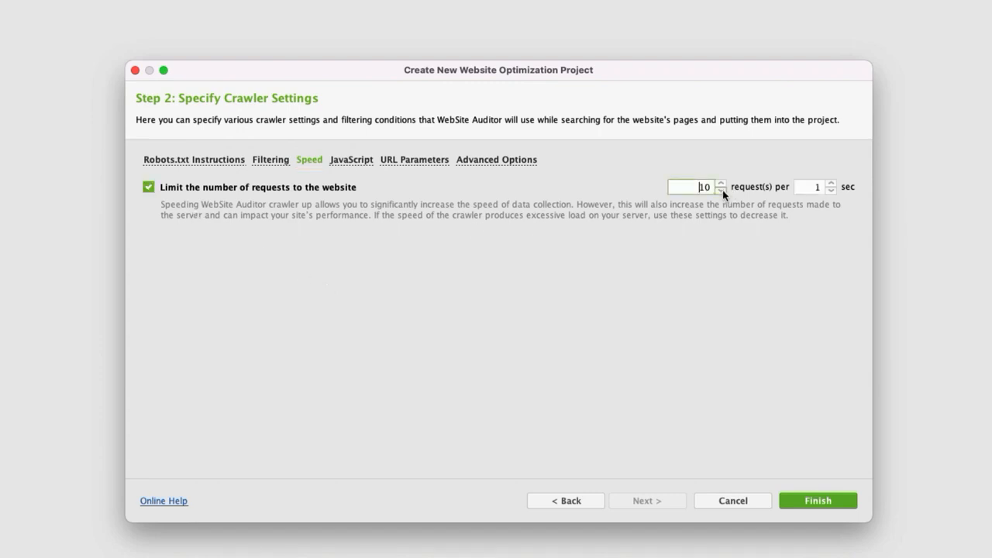
{"action": "left_click", "coordinate": [721, 191]}
{"action": "left_click", "coordinate": [721, 184]}
{"action": "left_click", "coordinate": [721, 183]}
{"action": "left_click", "coordinate": [149, 188]}
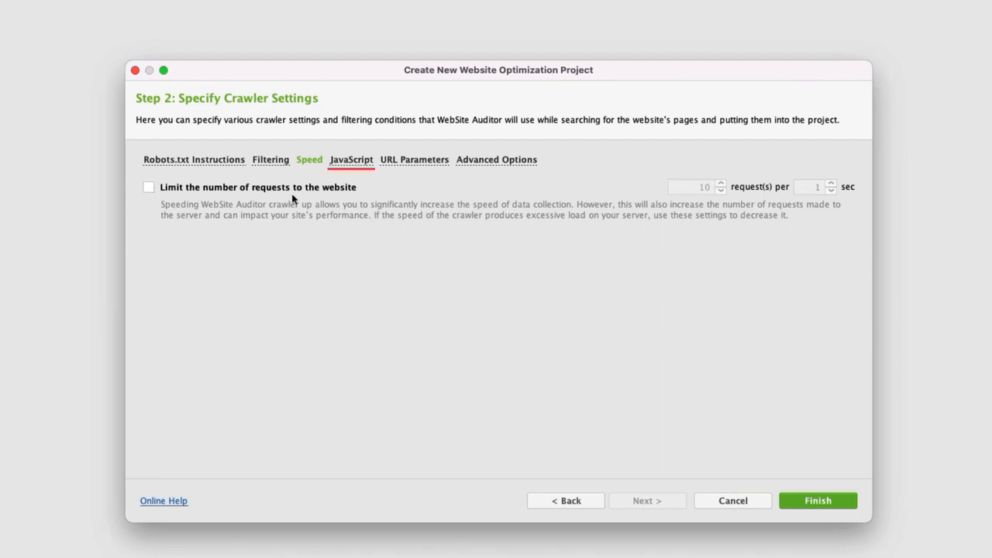
Review the crawler's JavaScript execution and URL parameter settings.
{"action": "left_click", "coordinate": [360, 163]}
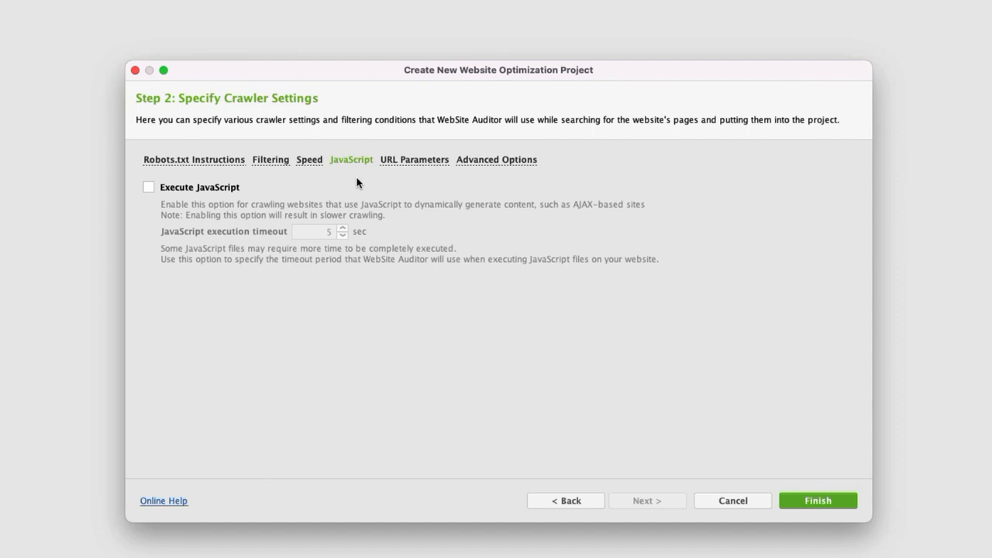
{"action": "left_click", "coordinate": [398, 174]}
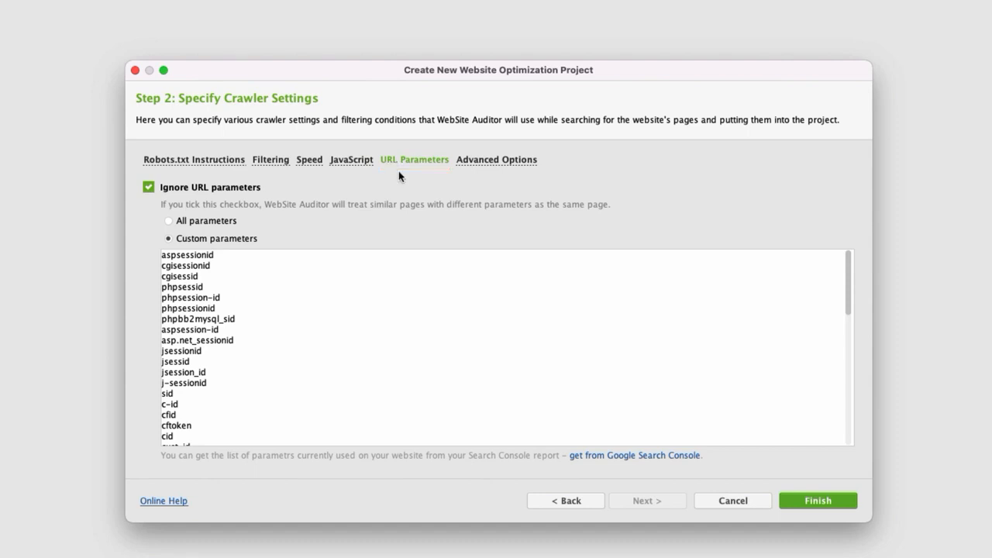
Keep cookies allowed and the Accept-Language header set to en in the advanced options, and finish creating the project.
{"action": "left_click", "coordinate": [496, 161]}
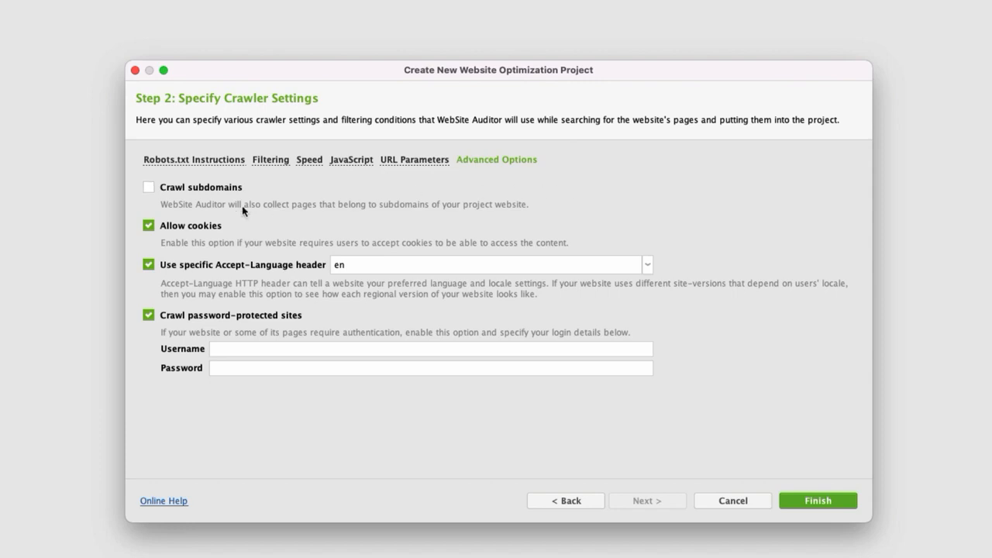
{"action": "left_click", "coordinate": [149, 226]}
{"action": "left_click", "coordinate": [150, 226]}
{"action": "left_click", "coordinate": [148, 265]}
{"action": "left_click", "coordinate": [647, 265]}
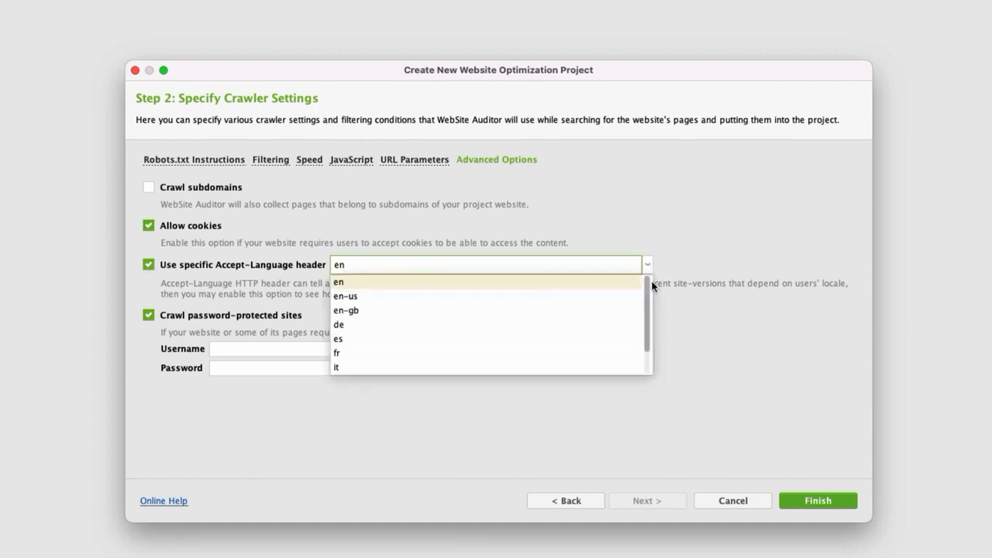
{"action": "scroll", "coordinate": [645, 310], "scroll_direction": "down", "scroll_amount": 2}
{"action": "scroll", "coordinate": [643, 288], "scroll_direction": "up", "scroll_amount": 2}
{"action": "left_click", "coordinate": [704, 244]}
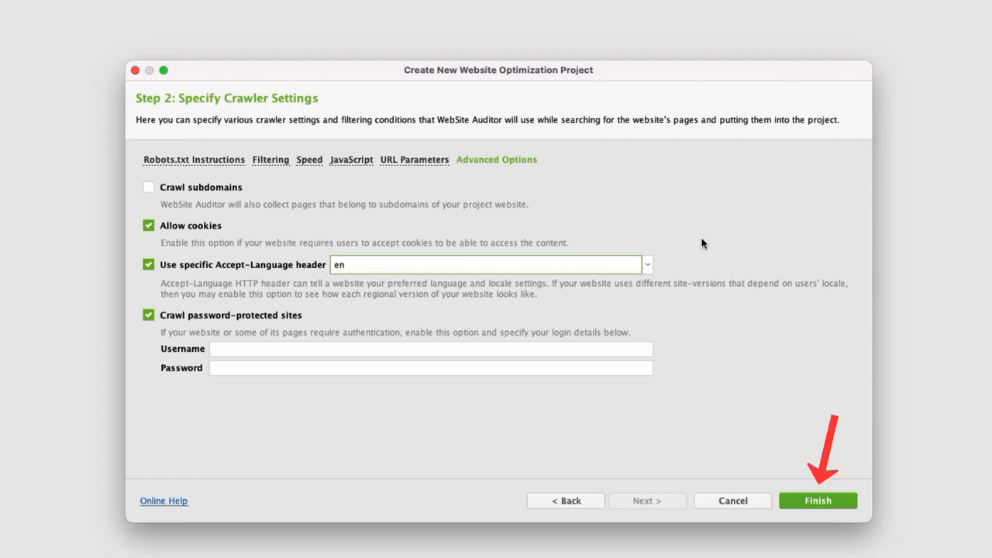
{"action": "left_click", "coordinate": [828, 505]}
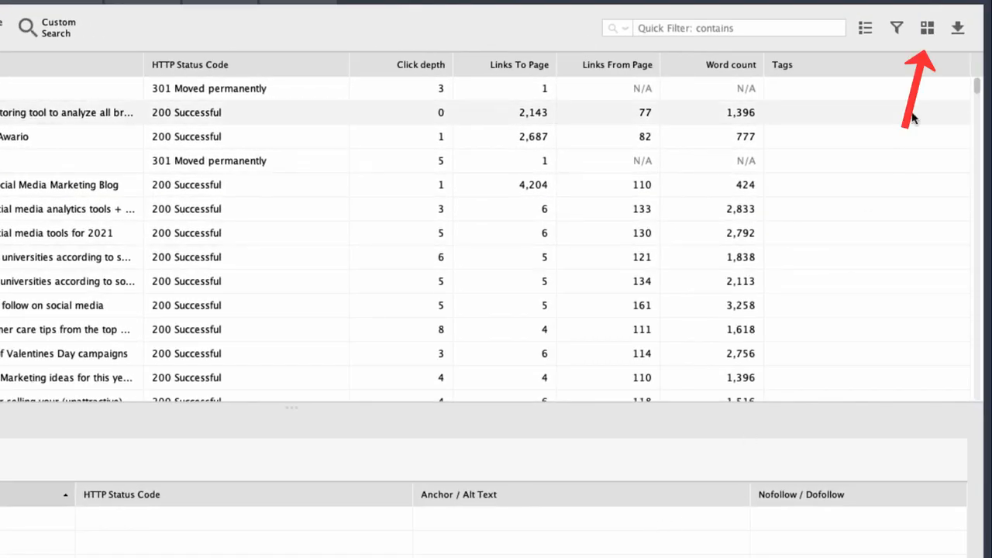
Add the Canonical URL column to the All pages table.
{"action": "left_click", "coordinate": [927, 28]}
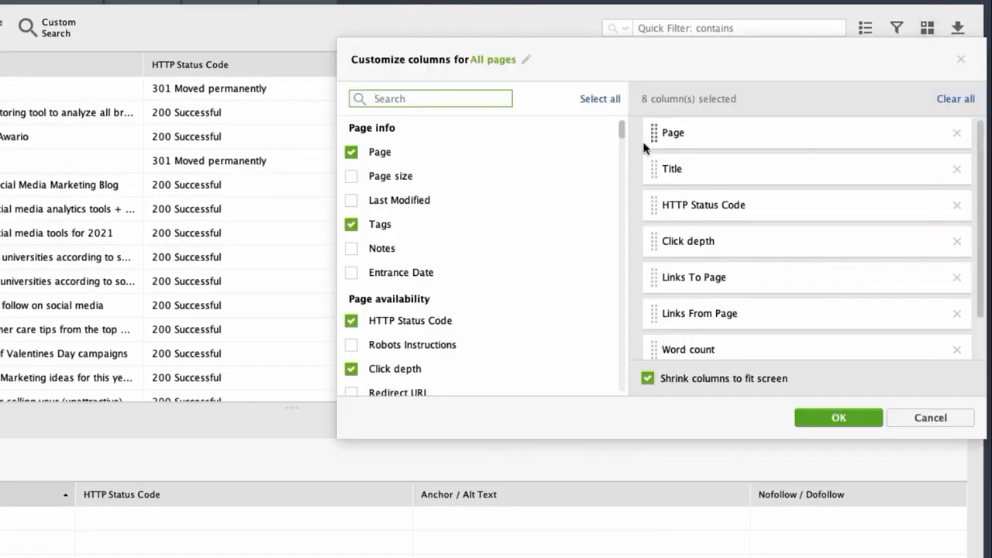
{"action": "scroll", "coordinate": [619, 135], "scroll_direction": "down", "scroll_amount": 5}
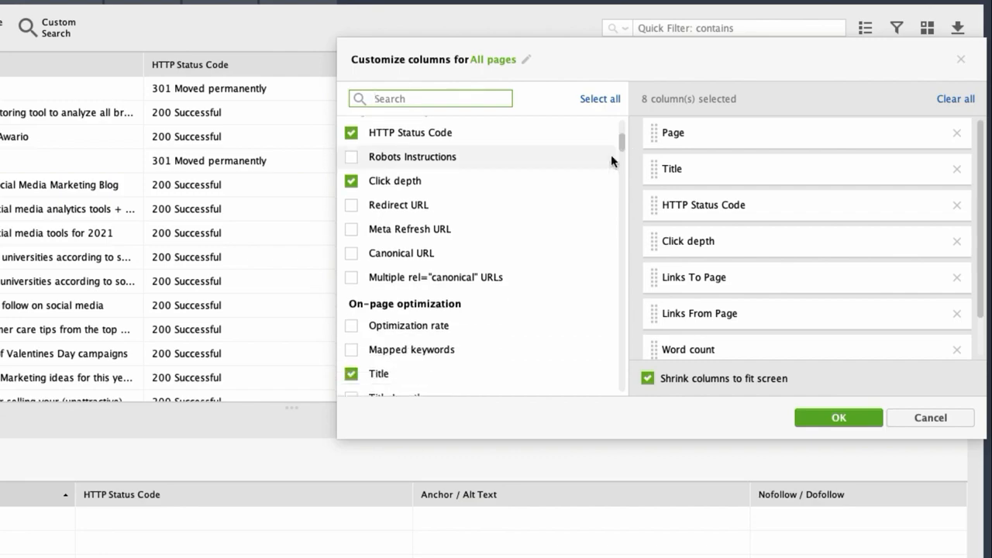
{"action": "left_click", "coordinate": [351, 253]}
{"action": "left_click", "coordinate": [838, 417]}
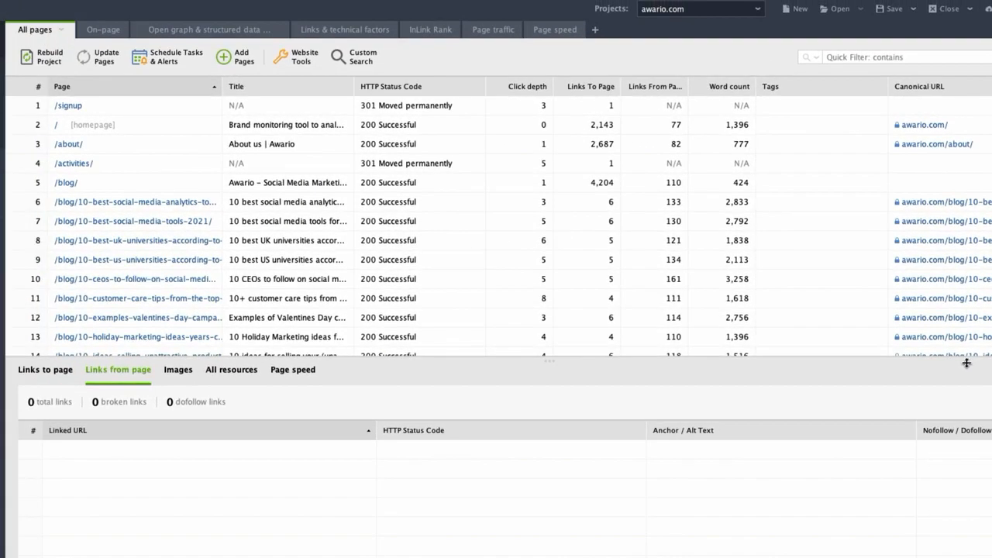
Examine the incoming links, outgoing links and images of the 10 best social media analytics tools blog page.
{"action": "left_click", "coordinate": [63, 370]}
{"action": "left_click", "coordinate": [100, 206]}
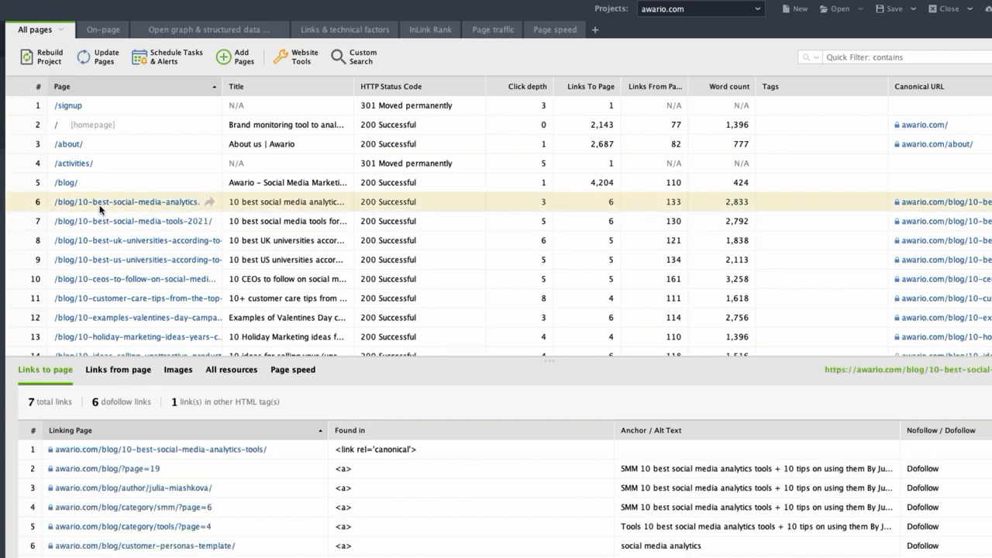
{"action": "left_click", "coordinate": [116, 372]}
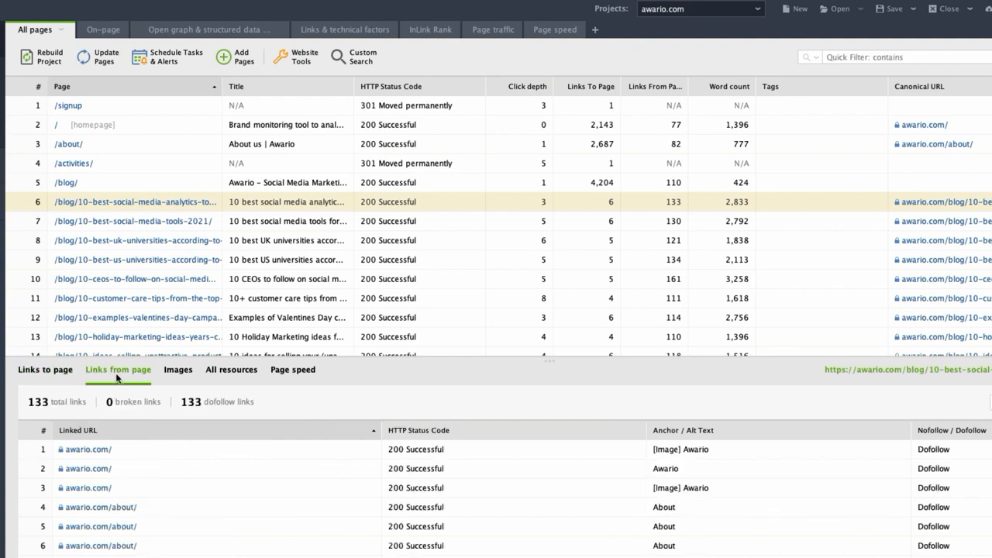
{"action": "left_click", "coordinate": [178, 375]}
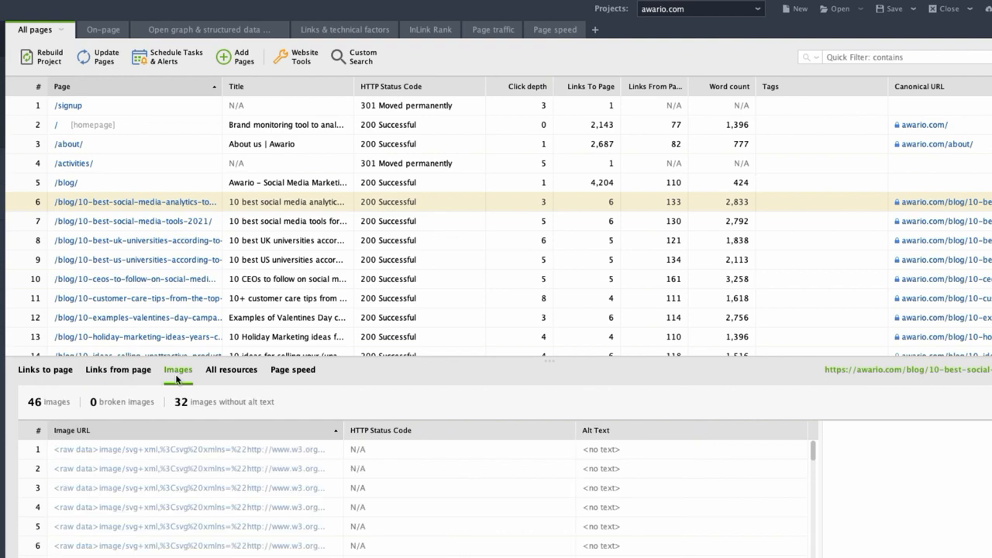
Examine all resources of the 10 best social media analytics tools blog page.
{"action": "left_click", "coordinate": [219, 377]}
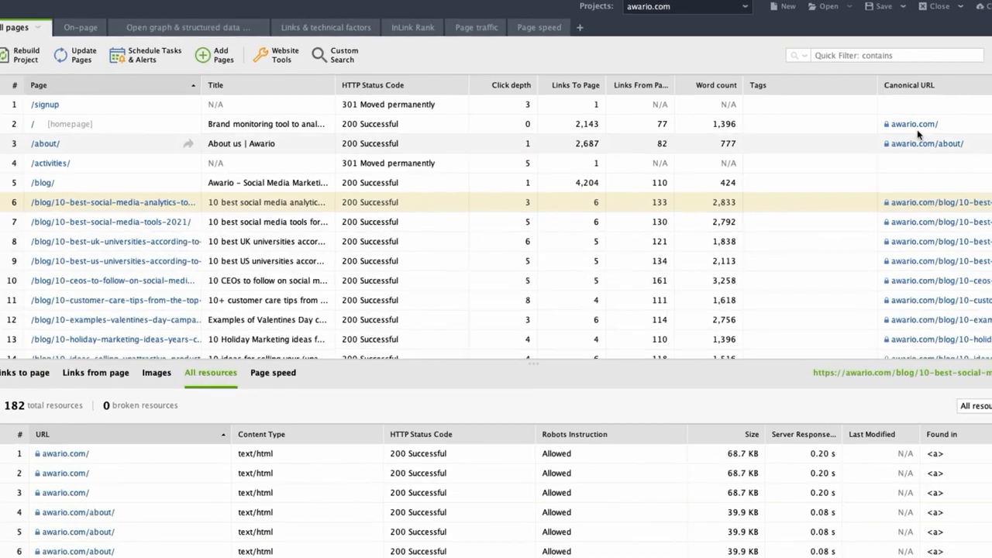
Browse the filter conditions offered for the All pages table without applying a filter.
{"action": "left_click", "coordinate": [963, 45]}
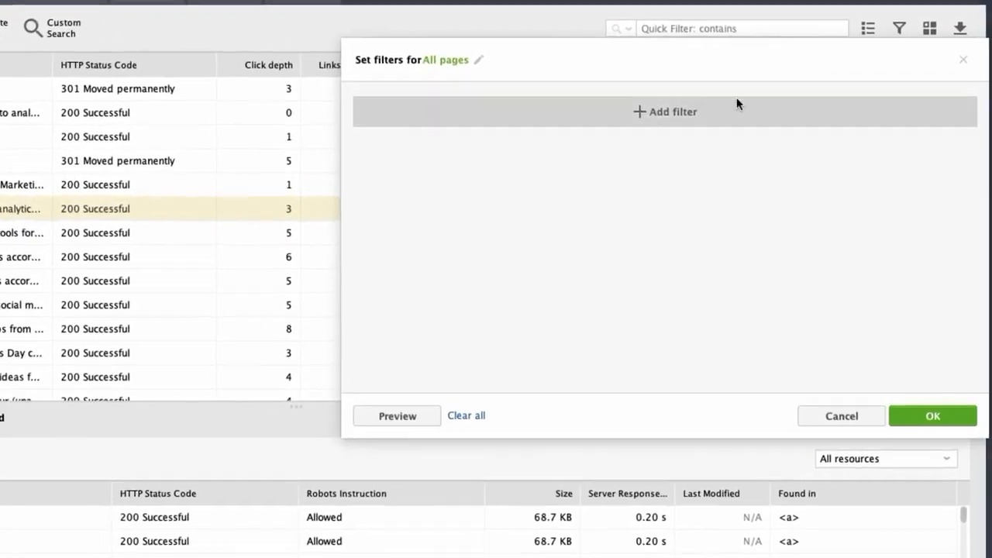
{"action": "left_click", "coordinate": [779, 117]}
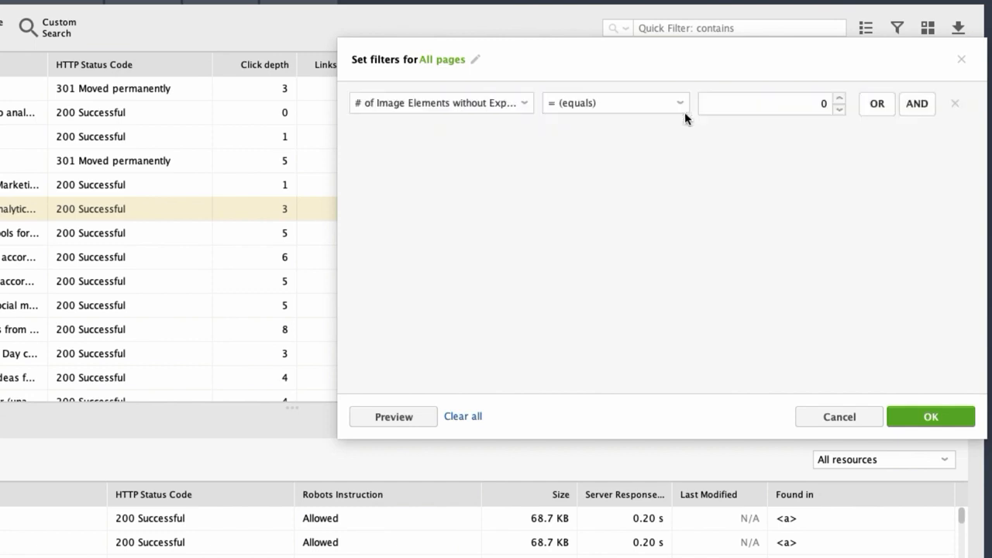
{"action": "left_click", "coordinate": [526, 103]}
{"action": "left_click_drag", "start_coordinate": [680, 162], "coordinate": [680, 200]}
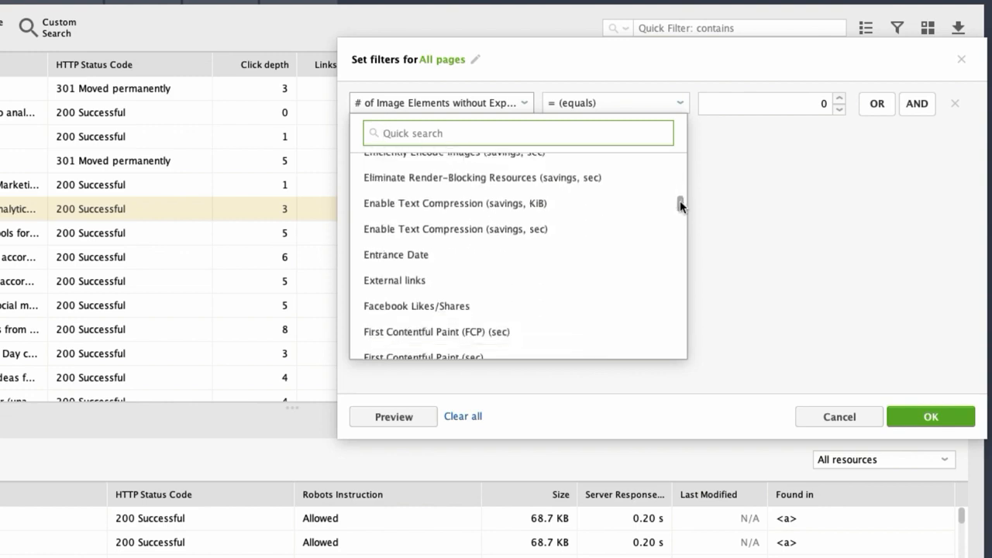
{"action": "left_click", "coordinate": [768, 210]}
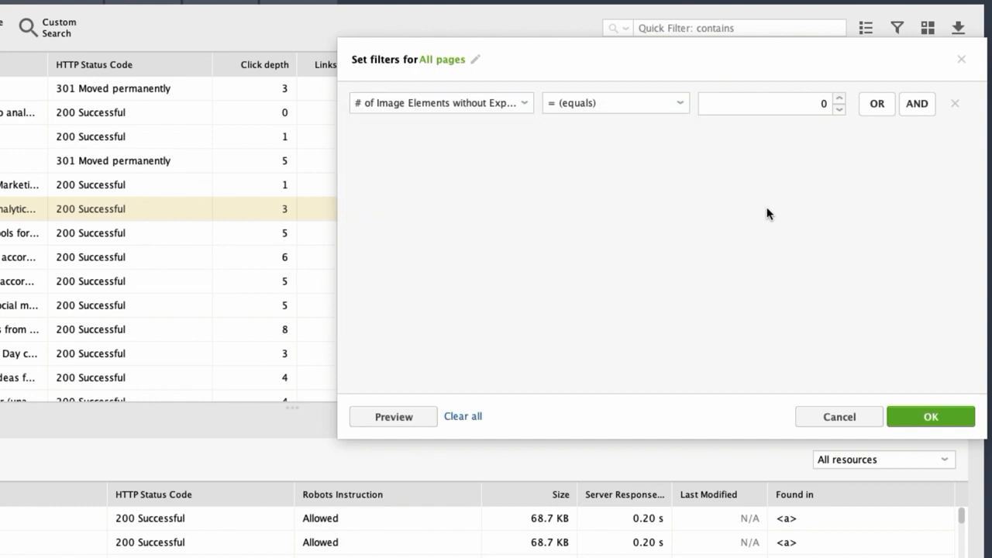
{"action": "left_click", "coordinate": [830, 416]}
Quick-filter the All pages table by "buy", and clear the filter.
{"action": "left_click", "coordinate": [716, 29]}
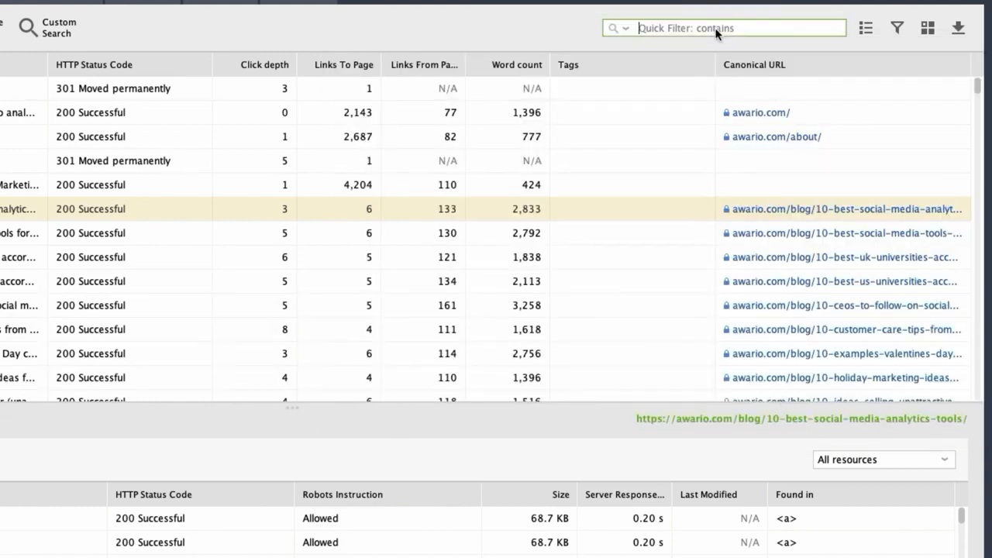
{"action": "type", "text": "buy"}
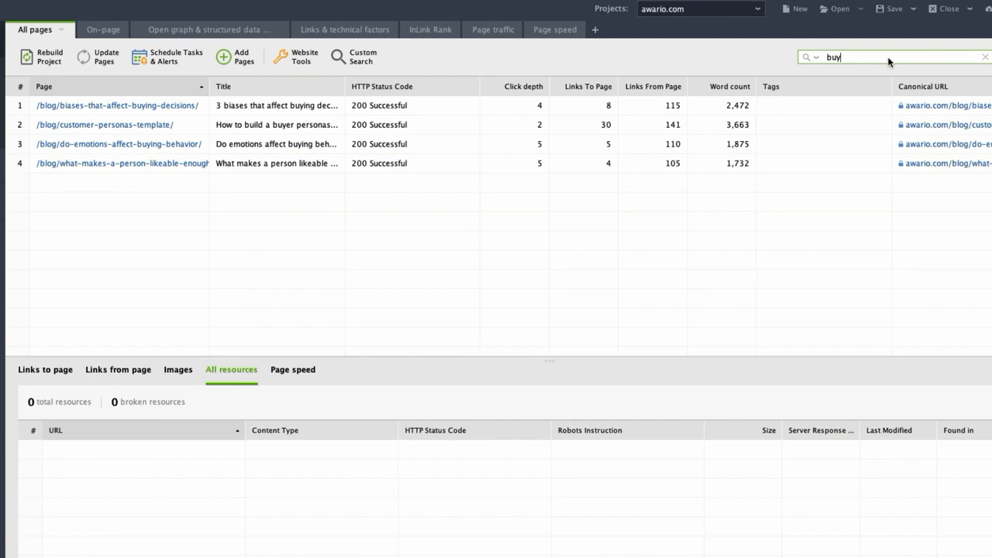
{"action": "left_click", "coordinate": [984, 58]}
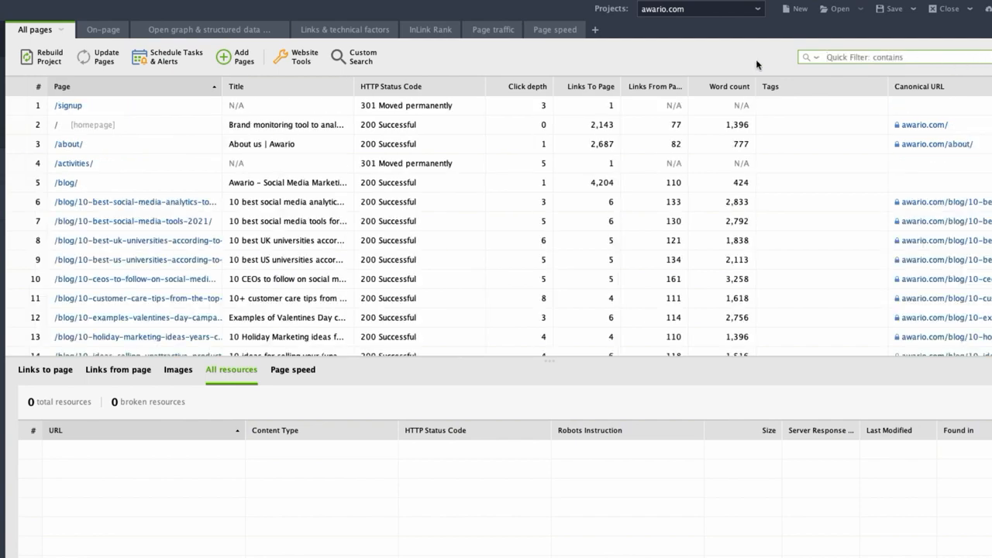
Look through the On-page, Open graph & structured data, Links & technical factors and InLink Rank workspaces.
{"action": "left_click", "coordinate": [111, 39]}
{"action": "left_click", "coordinate": [251, 36]}
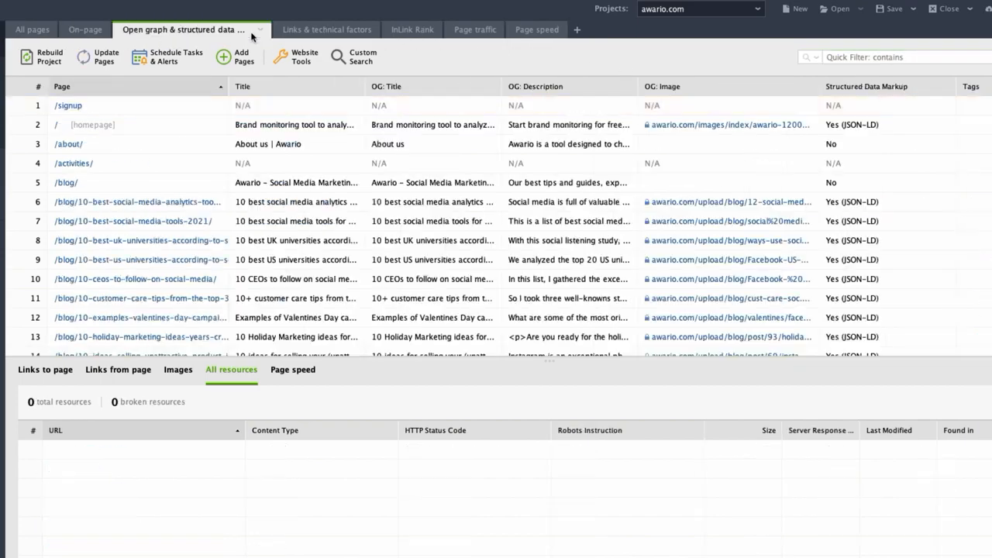
{"action": "left_click", "coordinate": [353, 32]}
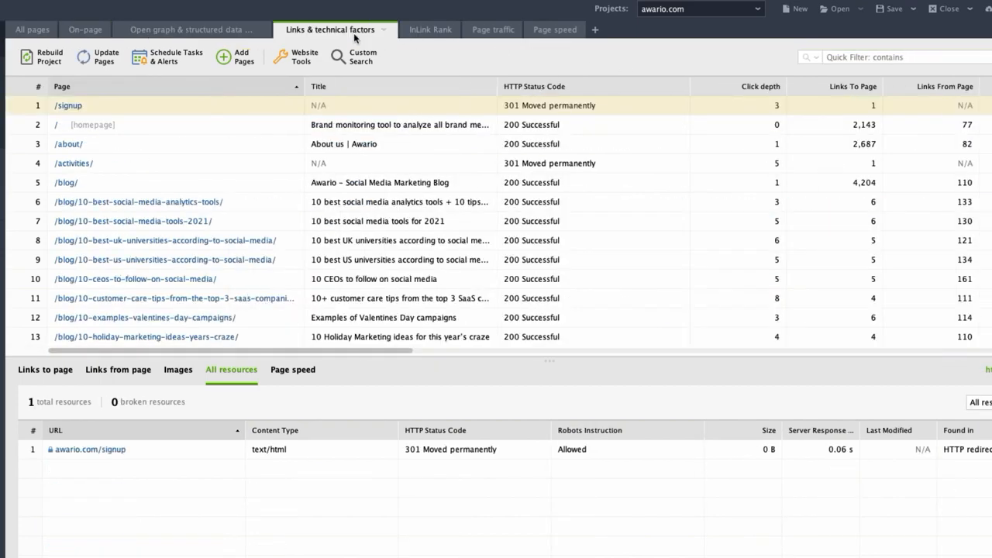
{"action": "left_click", "coordinate": [449, 34]}
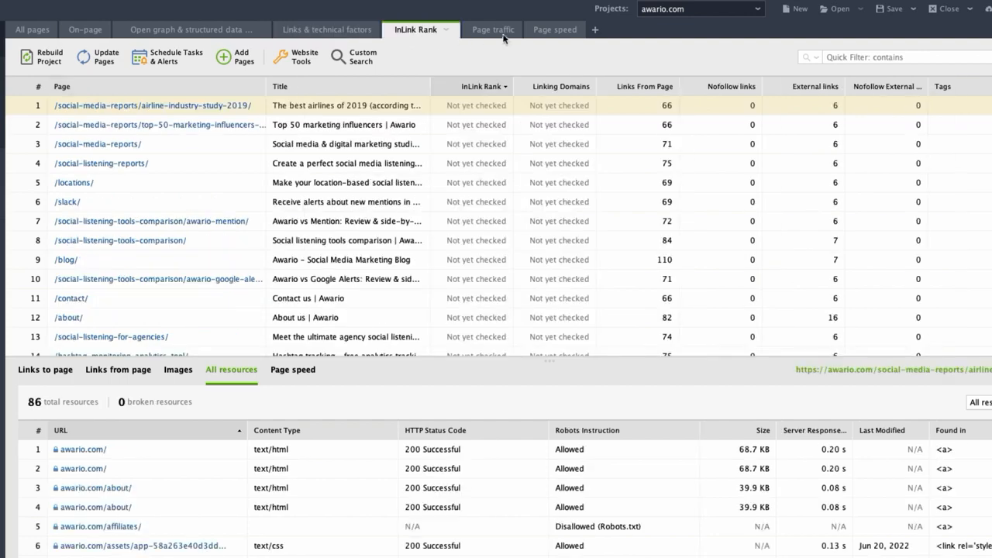
Add a new workspace and browse its available columns without customizing them.
{"action": "left_click", "coordinate": [595, 29]}
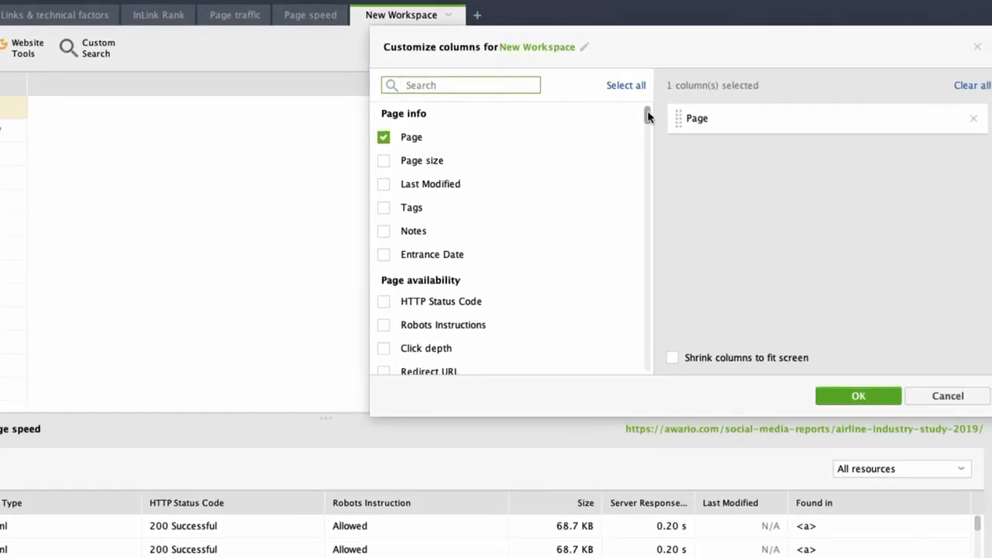
{"action": "mouse_move", "coordinate": [647, 110]}
{"action": "left_mouse_down"}
{"action": "mouse_move", "coordinate": [647, 139]}
{"action": "mouse_move", "coordinate": [649, 113]}
{"action": "left_mouse_up"}
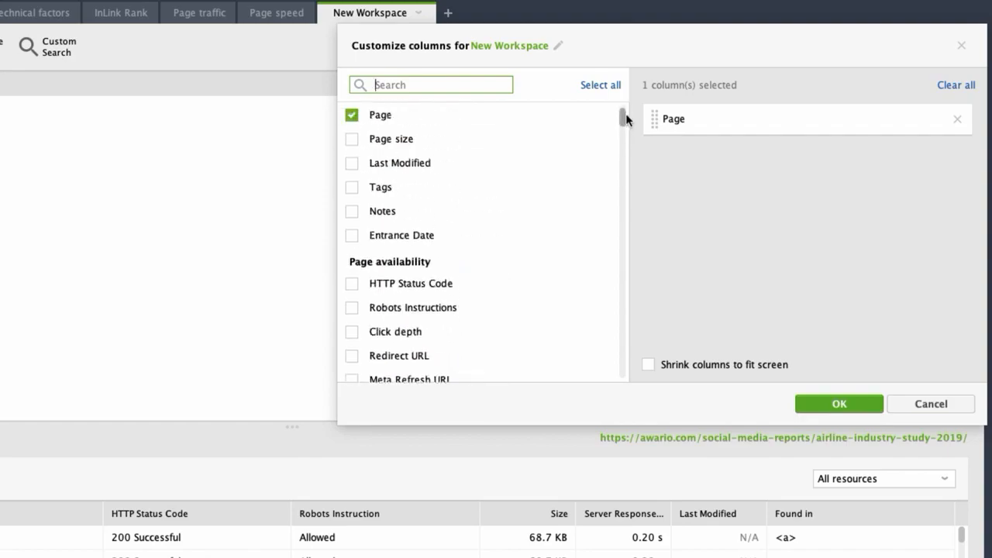
{"action": "left_click", "coordinate": [931, 403]}
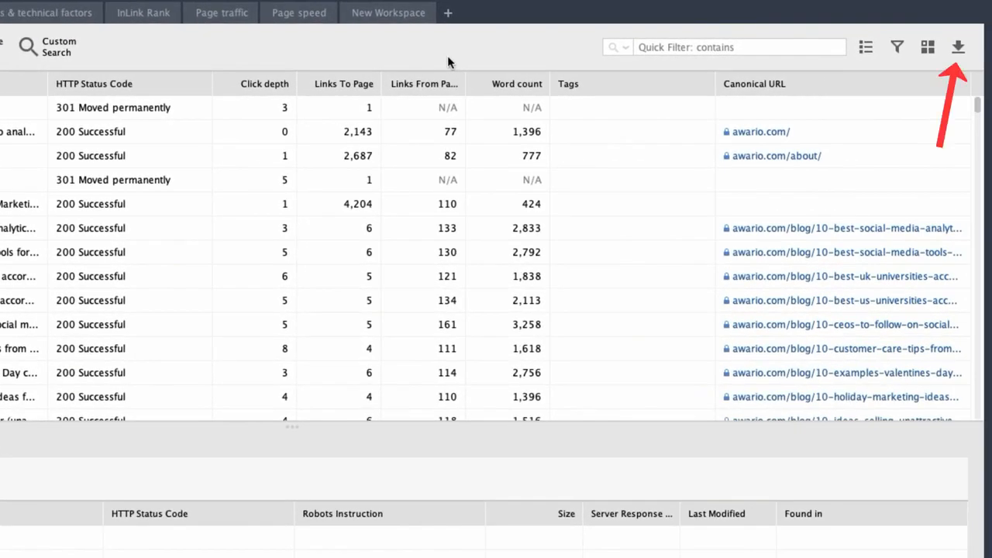
Check the file type options for exporting all records from the All pages table, without saving a file.
{"action": "left_click", "coordinate": [958, 50]}
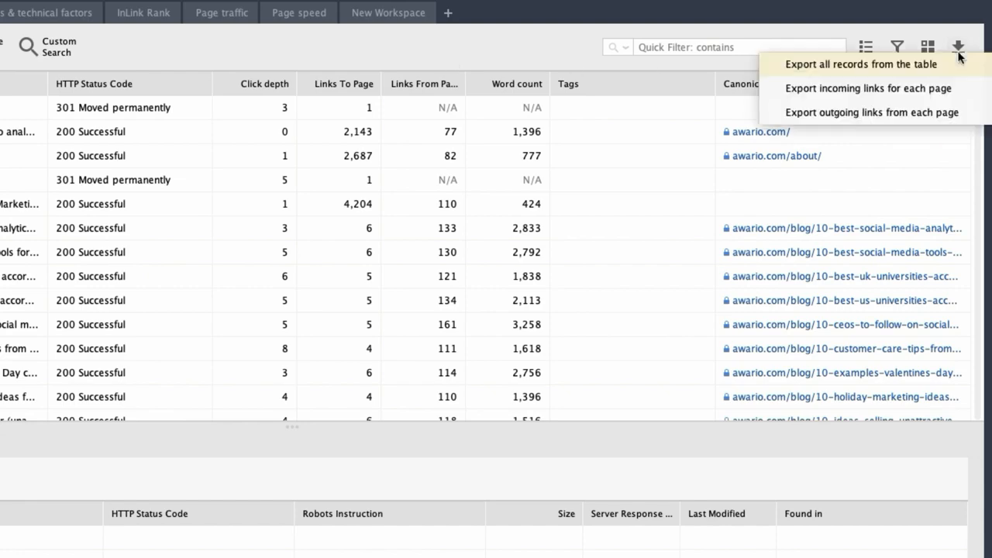
{"action": "left_click", "coordinate": [947, 67]}
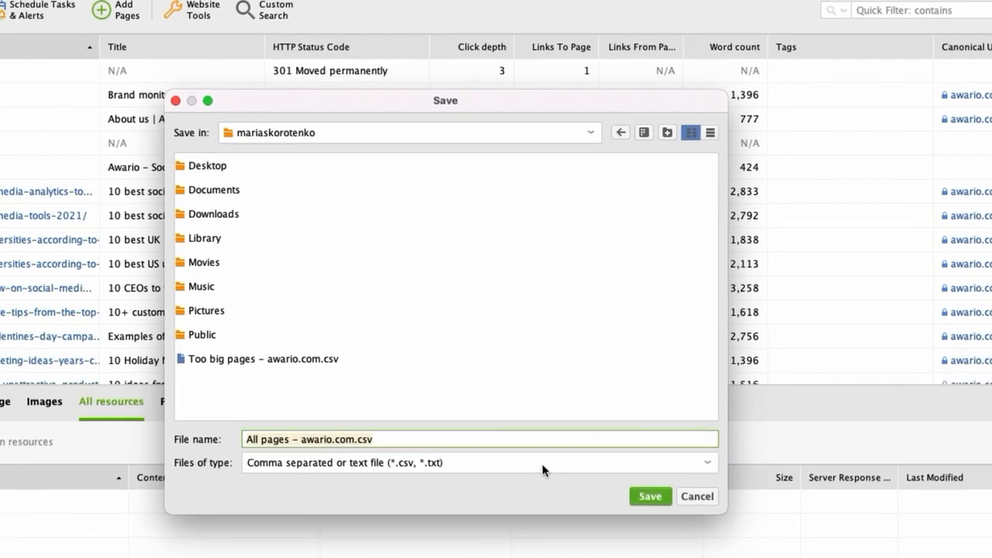
{"action": "left_click", "coordinate": [455, 481]}
{"action": "left_click", "coordinate": [441, 512]}
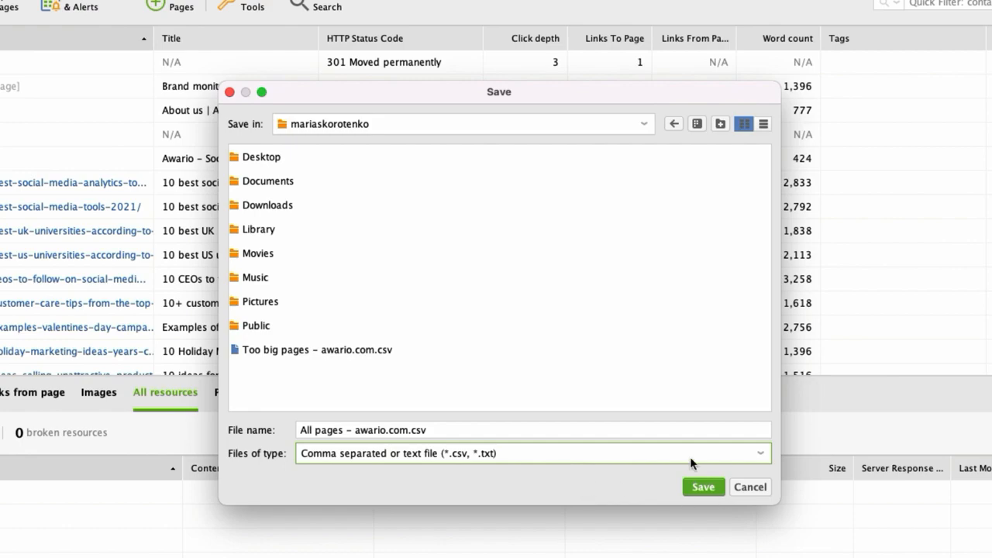
{"action": "left_click", "coordinate": [750, 487]}
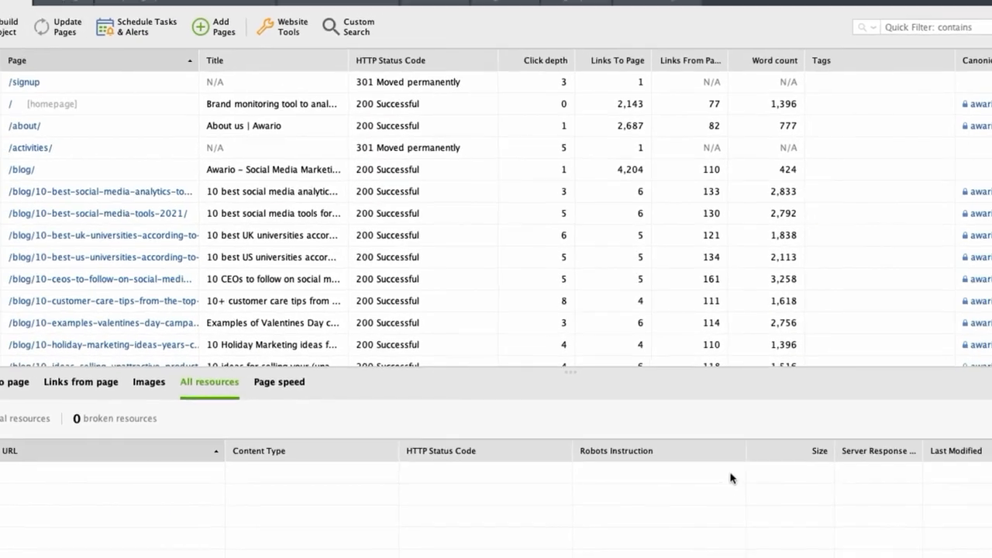
Copy all columns of the first twelve pages in the All pages table.
{"action": "left_click_drag", "start_coordinate": [39, 83], "coordinate": [90, 318]}
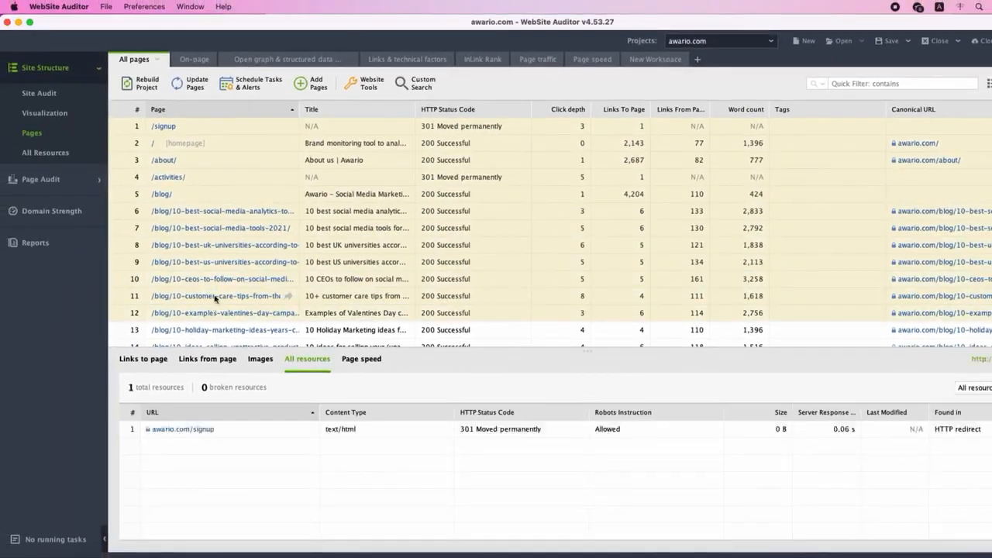
{"action": "right_click", "coordinate": [217, 279]}
{"action": "mouse_move", "coordinate": [387, 462]}
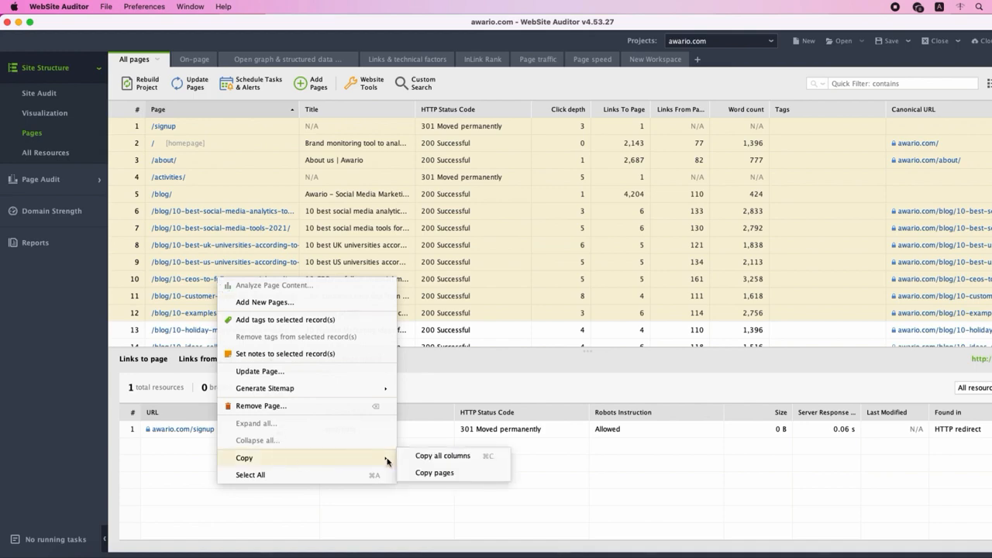
{"action": "left_click", "coordinate": [445, 457]}
Switch to the blank Google Sheets spreadsheet, paste the copied page records at cell A1, and return to WebSite Auditor.
{"action": "left_click", "coordinate": [166, 550]}
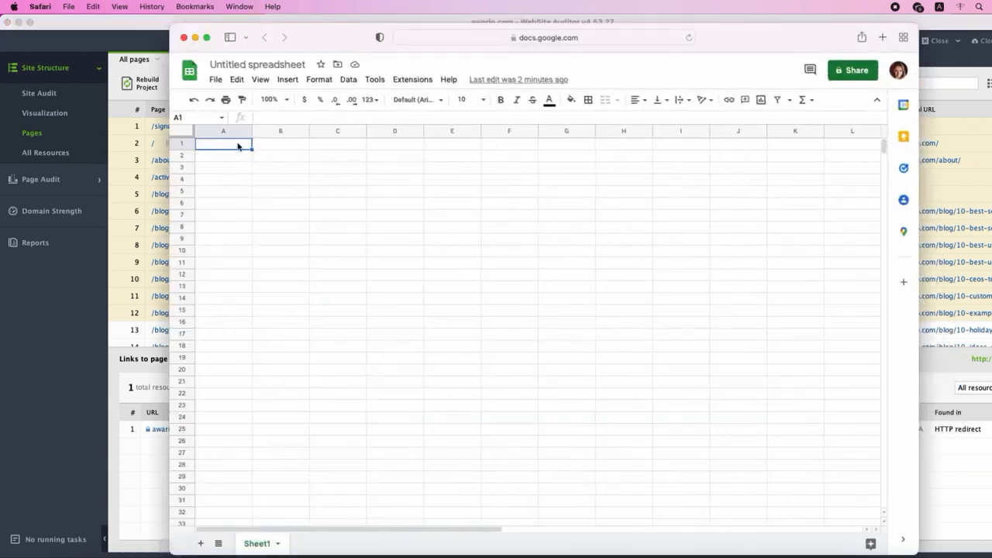
{"action": "right_click", "coordinate": [238, 145]}
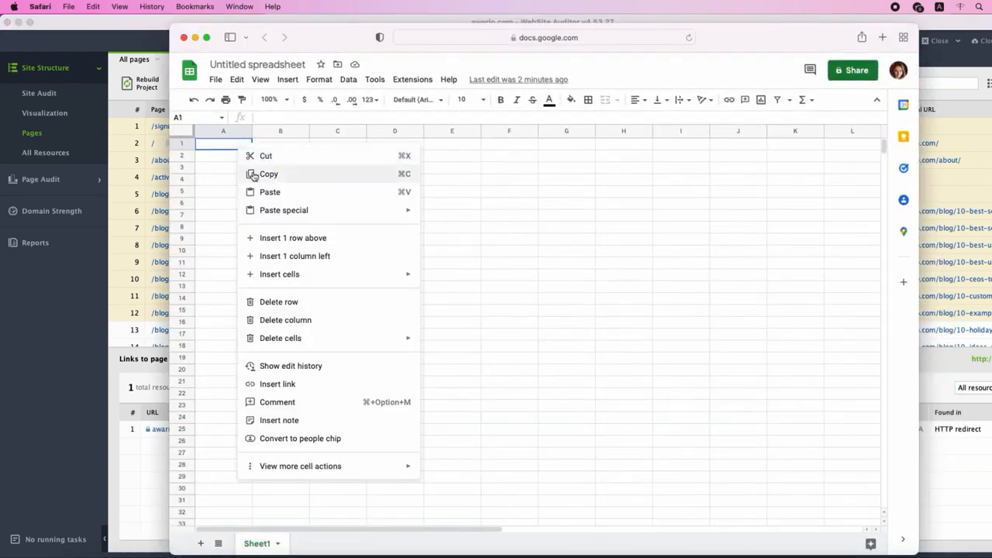
{"action": "left_click", "coordinate": [281, 205]}
{"action": "left_click", "coordinate": [338, 383]}
{"action": "left_click", "coordinate": [124, 334]}
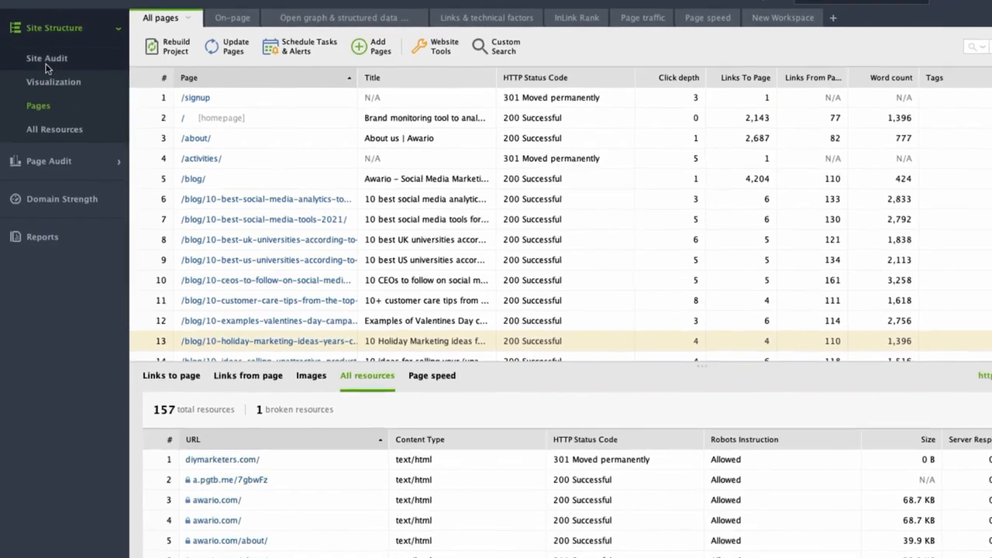
Open the Site Audit and examine its factors by Info, Error and Warning status, and restore the full factor list.
{"action": "left_click", "coordinate": [46, 61]}
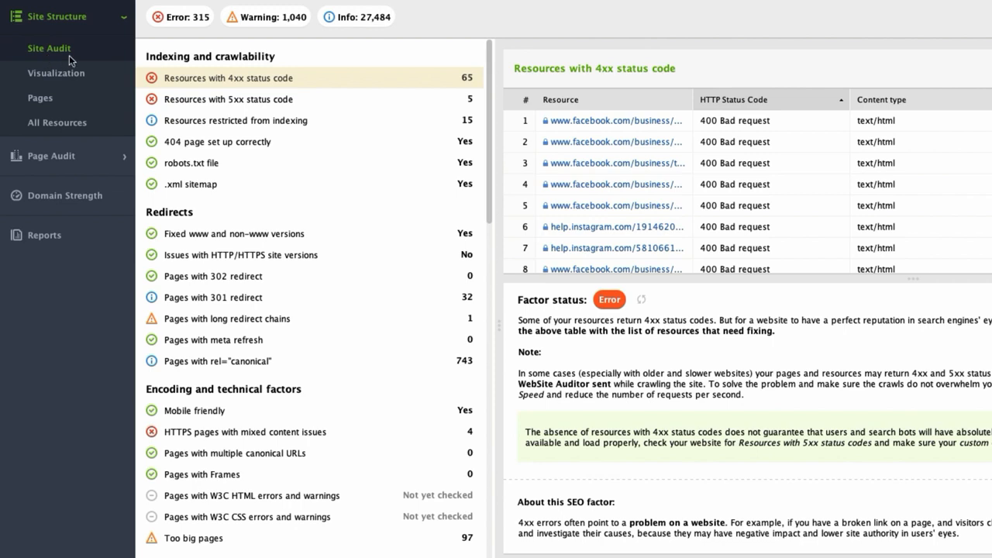
{"action": "left_click", "coordinate": [360, 23]}
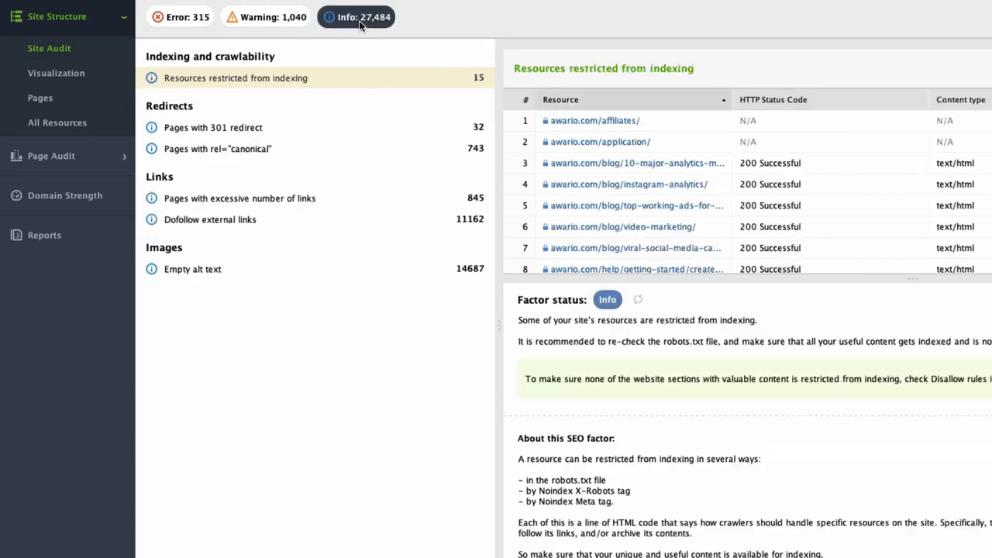
{"action": "left_click", "coordinate": [259, 29]}
{"action": "left_click", "coordinate": [176, 28]}
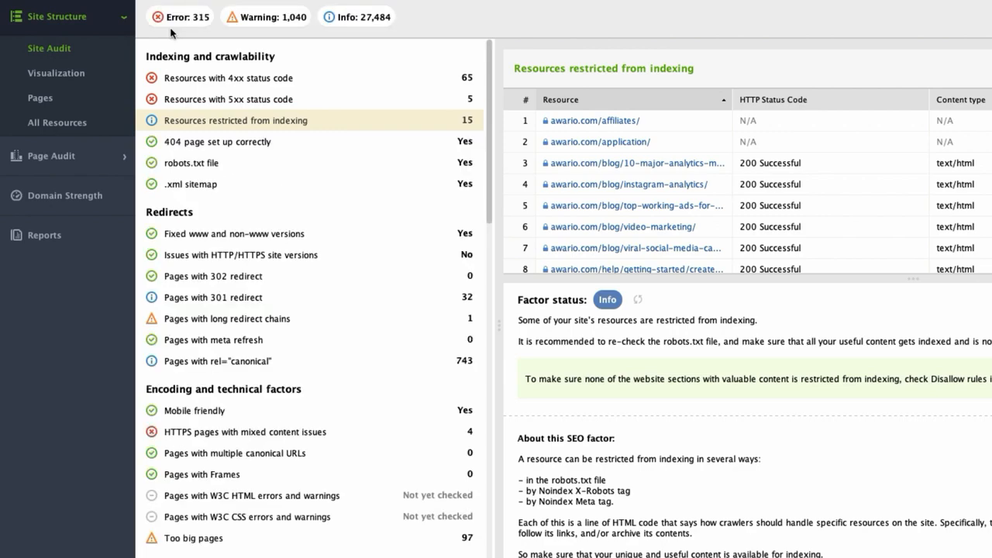
{"action": "left_click", "coordinate": [170, 28]}
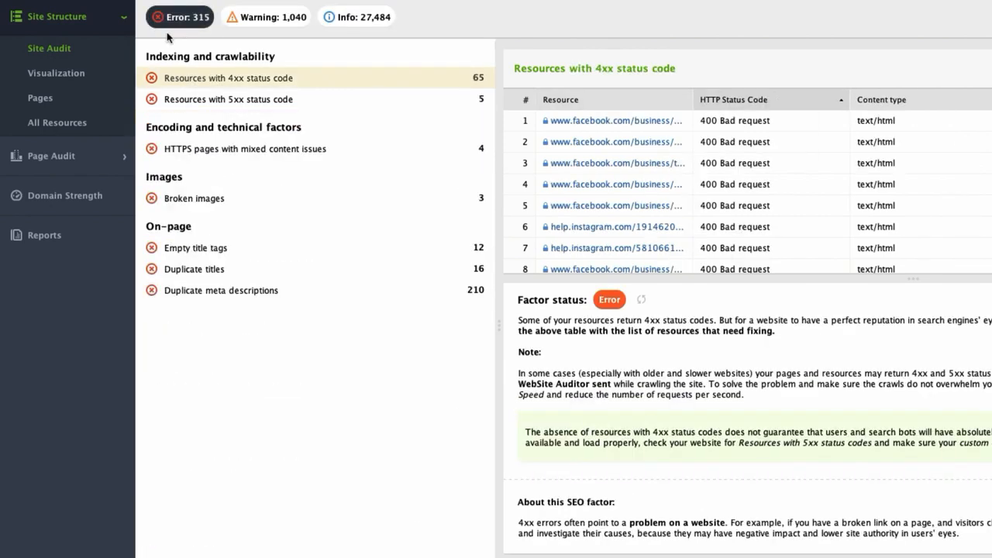
{"action": "left_click", "coordinate": [174, 25]}
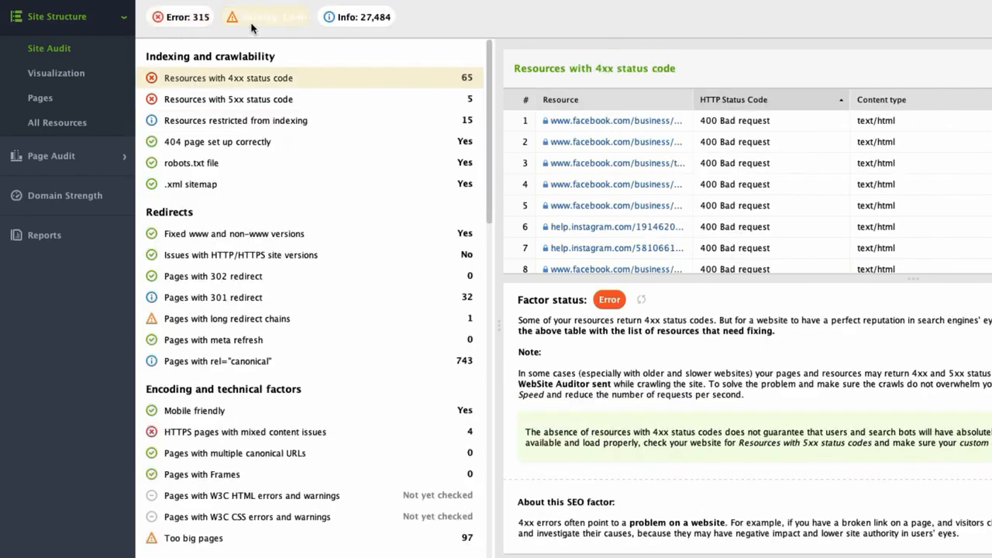
{"action": "left_click", "coordinate": [252, 28]}
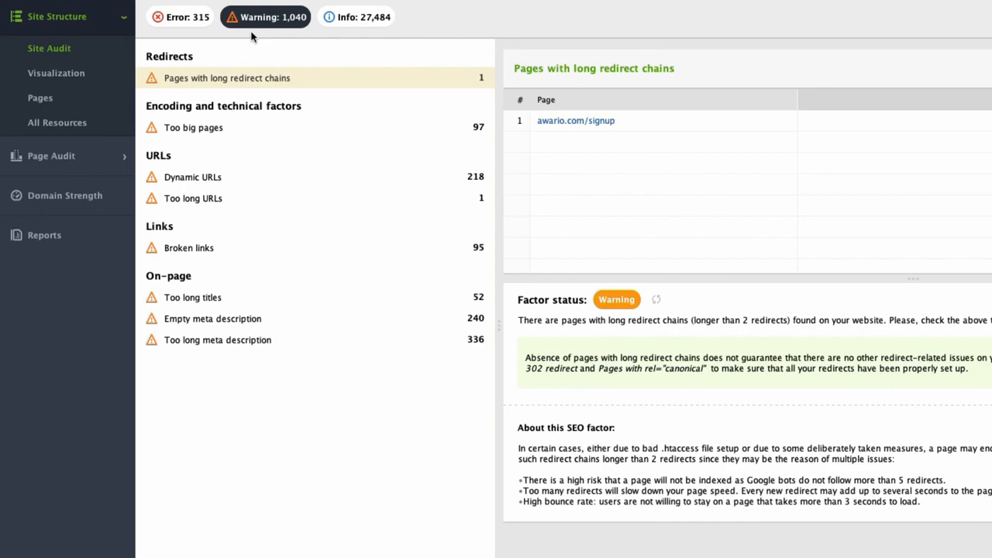
{"action": "left_click", "coordinate": [298, 28]}
{"action": "left_click", "coordinate": [338, 27]}
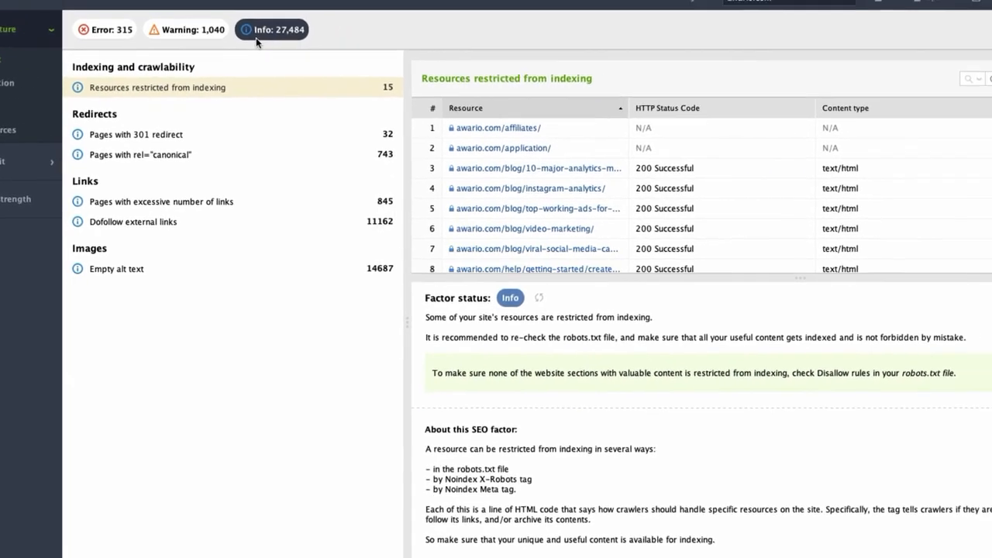
{"action": "left_click", "coordinate": [262, 34]}
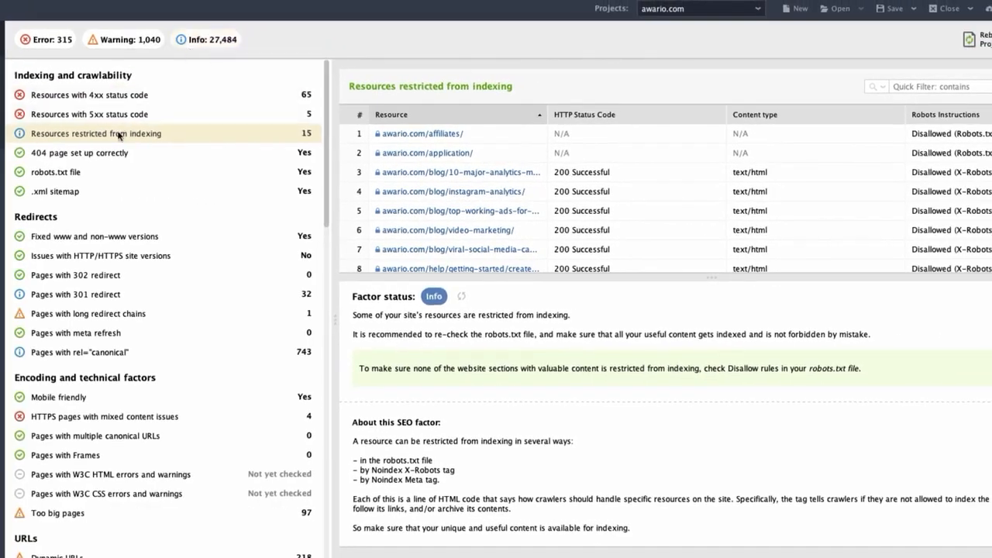
Examine the audit details for 404 page setup, pages with long redirect chains and HTTPS pages with mixed content issues.
{"action": "left_click", "coordinate": [107, 157]}
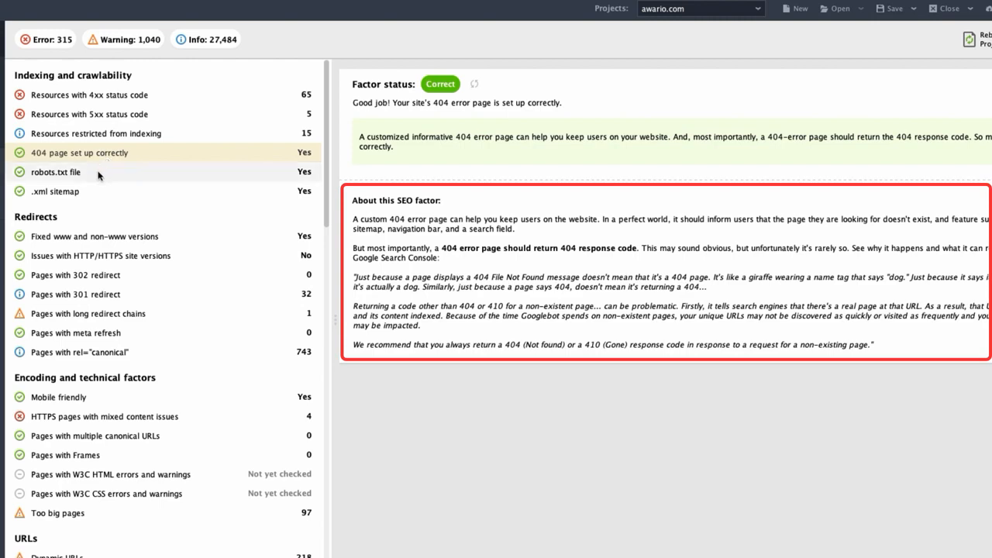
{"action": "left_click", "coordinate": [104, 320]}
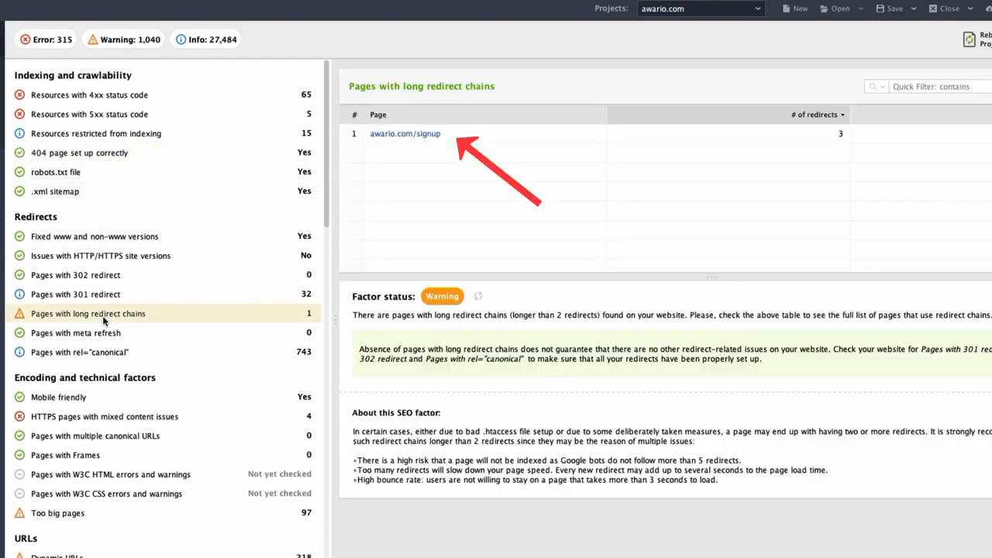
{"action": "left_click", "coordinate": [122, 420]}
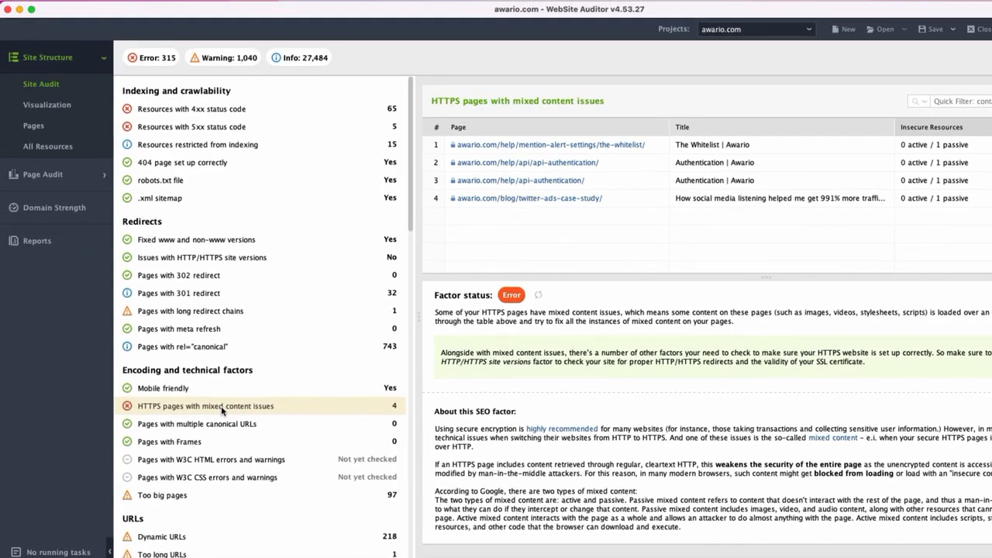
Examine the page selection and publishing options for creating a sitemap of all pages, and close the wizard without generating it.
{"action": "left_click", "coordinate": [32, 127]}
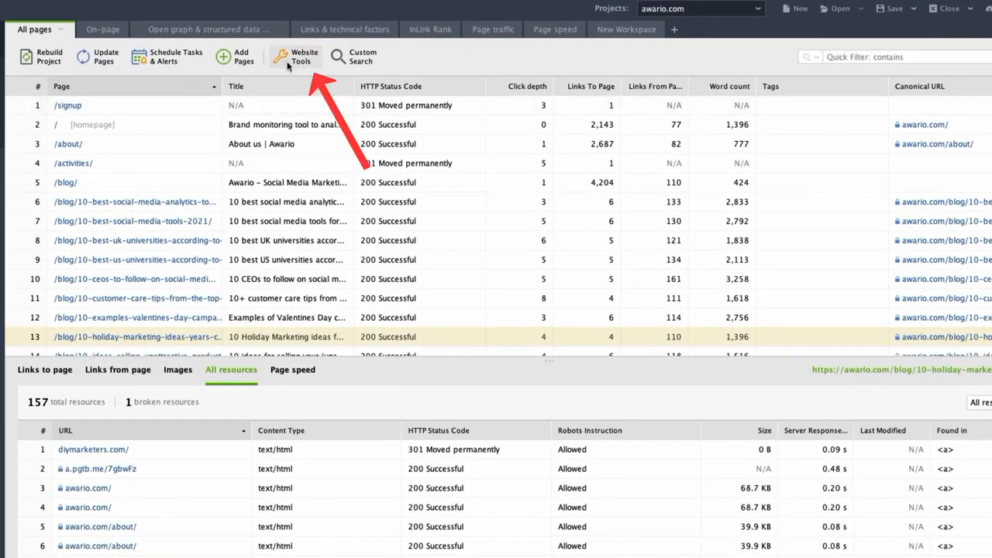
{"action": "left_click", "coordinate": [288, 66]}
{"action": "left_click", "coordinate": [304, 78]}
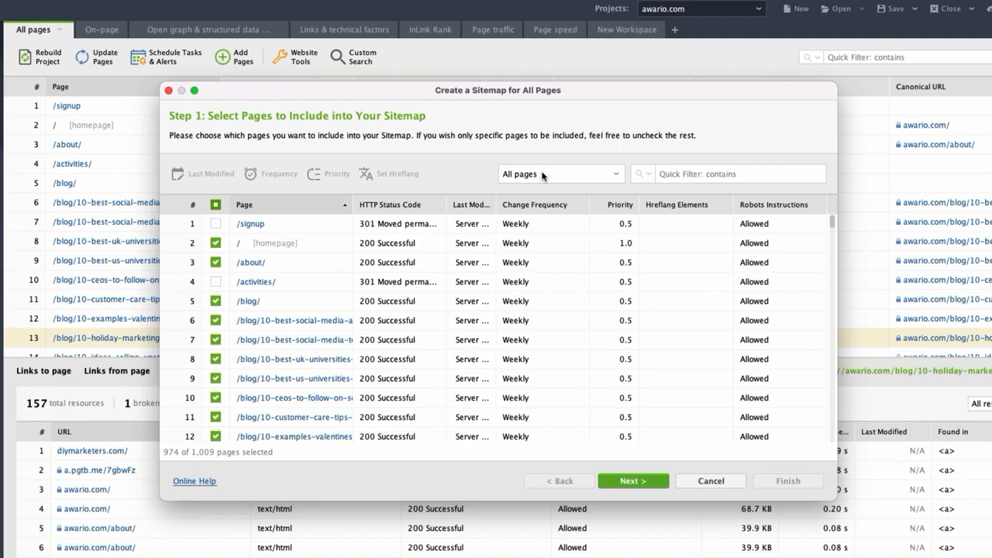
{"action": "mouse_move", "coordinate": [834, 226]}
{"action": "left_mouse_down"}
{"action": "mouse_move", "coordinate": [837, 235]}
{"action": "mouse_move", "coordinate": [833, 220]}
{"action": "left_mouse_up"}
{"action": "left_click", "coordinate": [635, 482]}
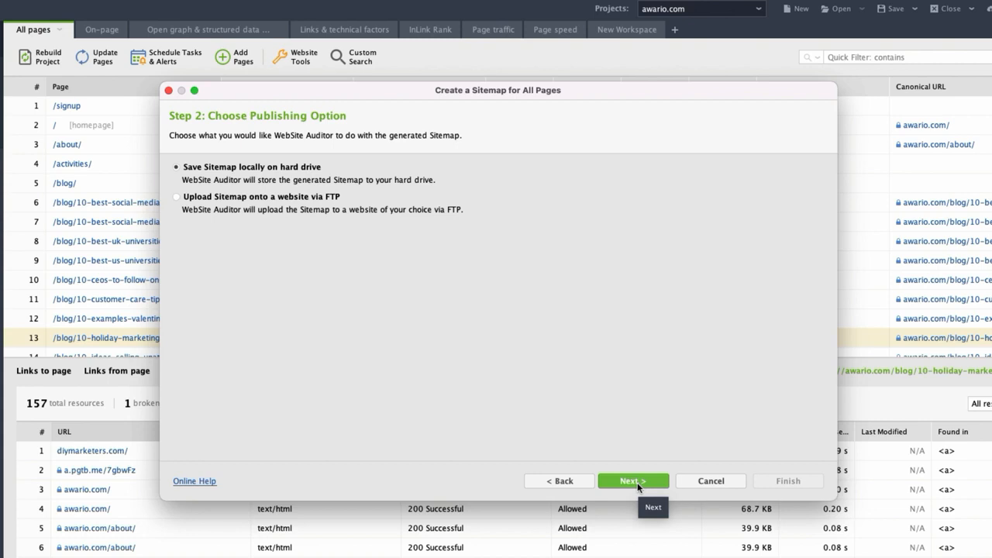
{"action": "left_click", "coordinate": [694, 482]}
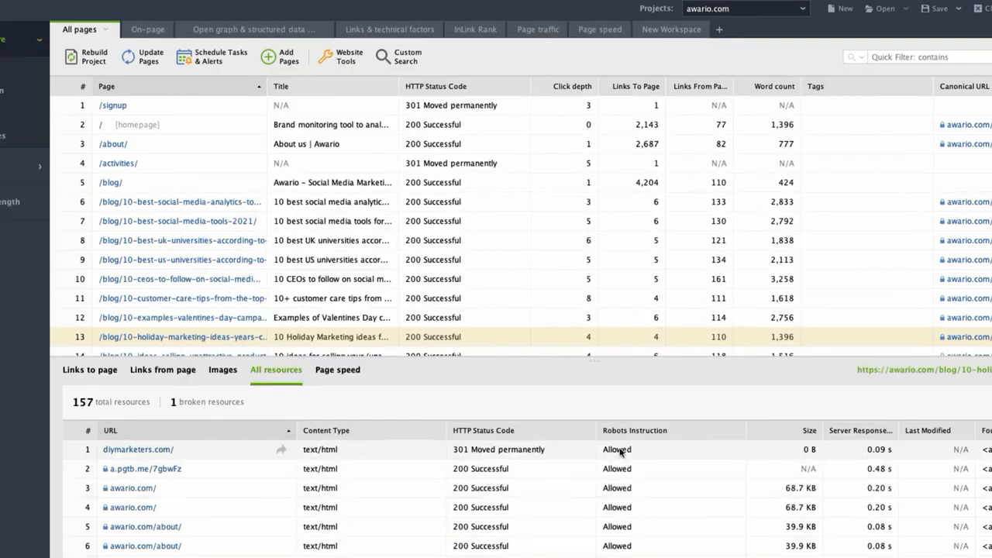
Fetch the site's robots.txt rules from the server, examine the rules and publishing options, and cancel the robots.txt wizard.
{"action": "left_click", "coordinate": [359, 62]}
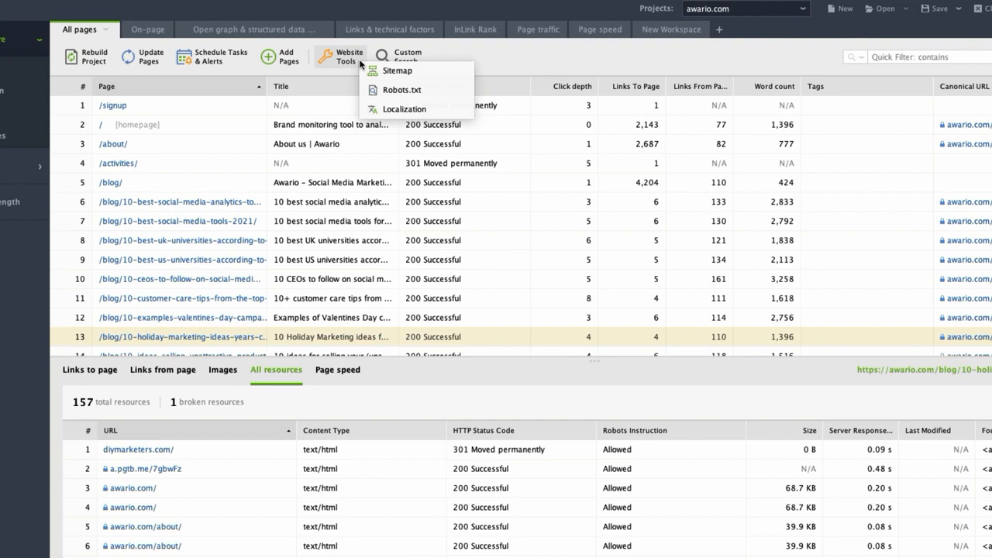
{"action": "left_click", "coordinate": [430, 95]}
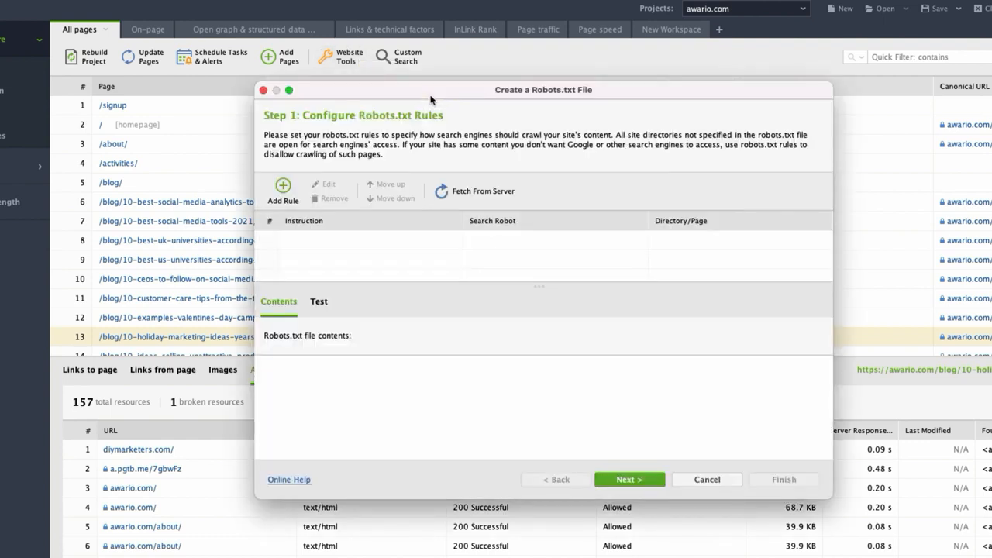
{"action": "left_click", "coordinate": [492, 203]}
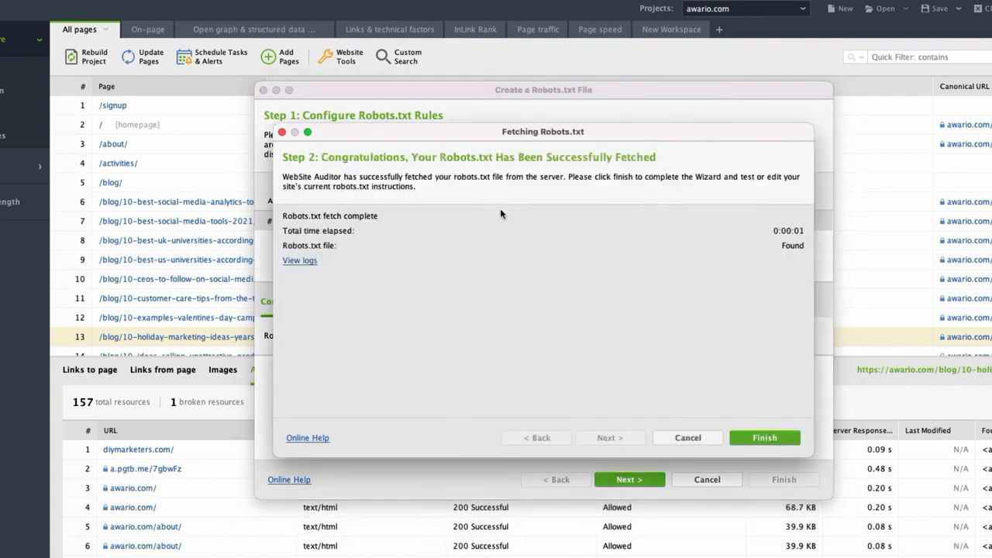
{"action": "left_click", "coordinate": [748, 439]}
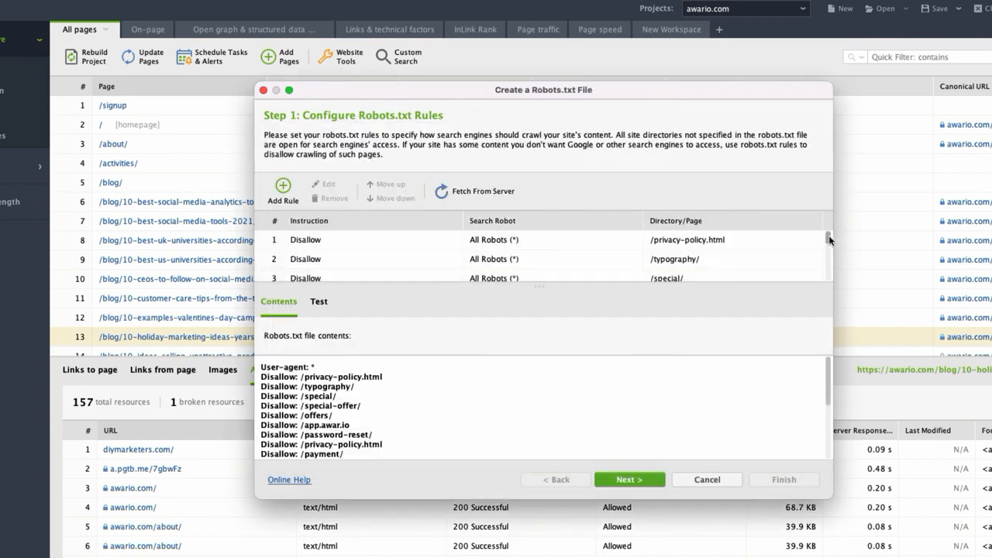
{"action": "mouse_move", "coordinate": [830, 240]}
{"action": "left_mouse_down"}
{"action": "mouse_move", "coordinate": [832, 251]}
{"action": "mouse_move", "coordinate": [833, 234]}
{"action": "left_mouse_up"}
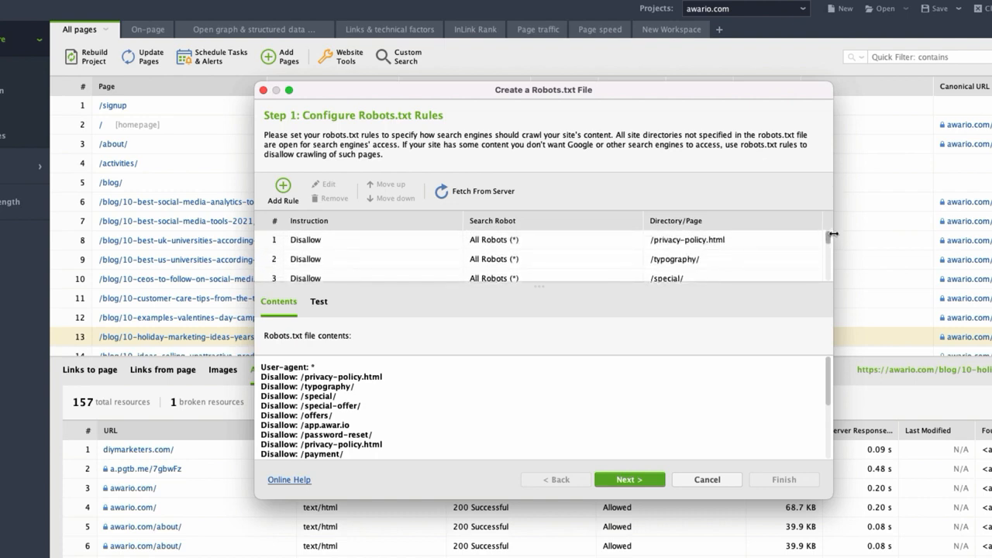
{"action": "left_click", "coordinate": [648, 481]}
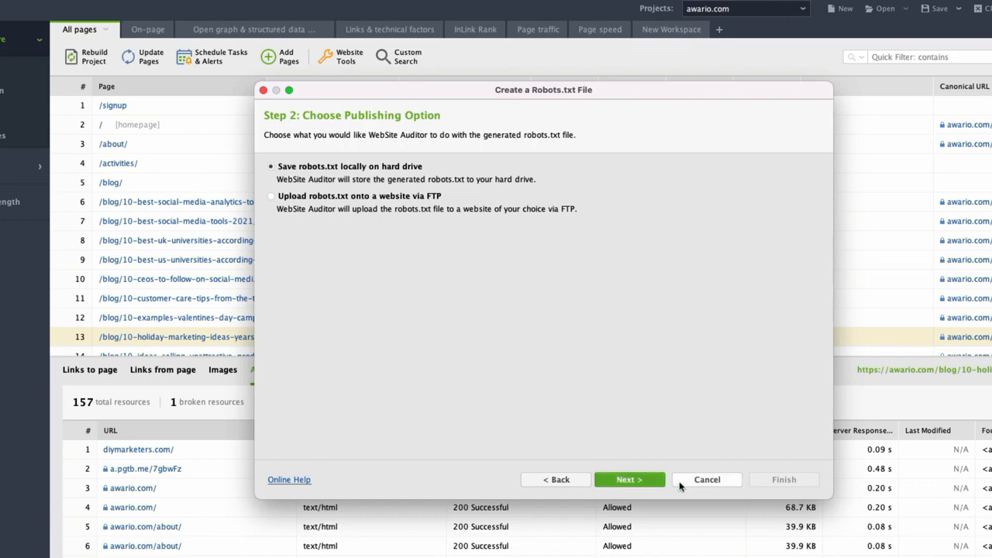
{"action": "left_click", "coordinate": [707, 480]}
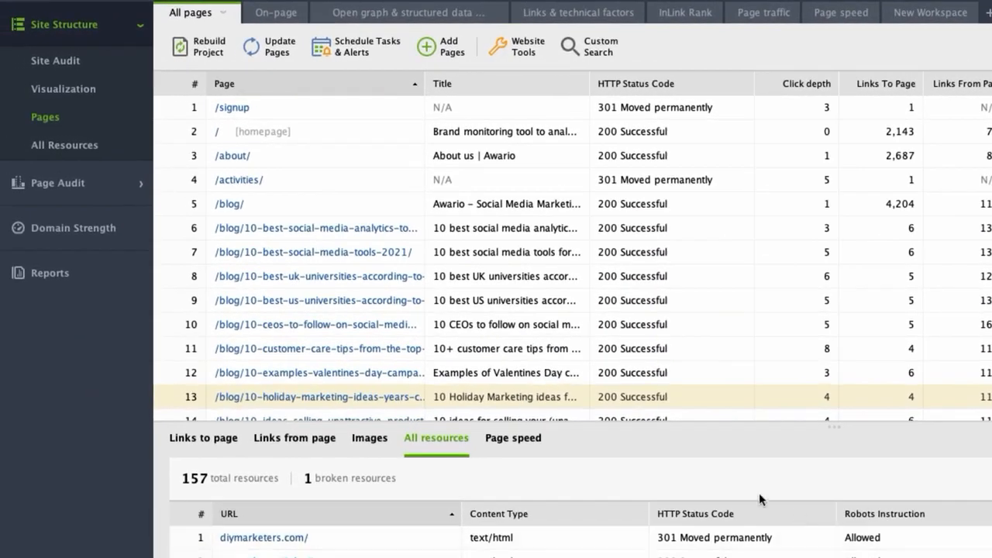
{"action": "left_click", "coordinate": [80, 90]}
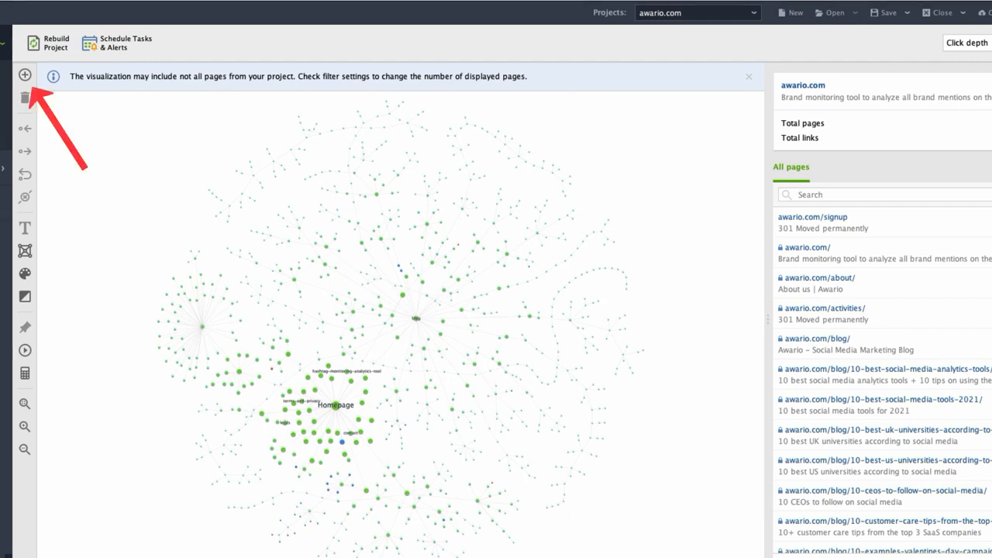
{"action": "left_click", "coordinate": [25, 75]}
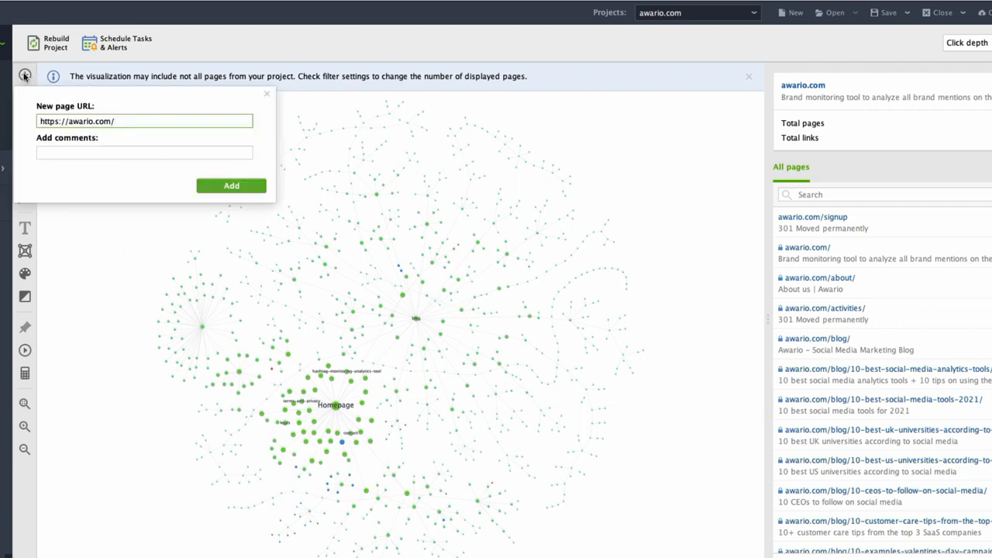
{"action": "type", "text": "new-page.html"}
{"action": "key", "text": "Return"}
Add links from the new-page.html node to awario.com/, awario.com/about/ and awario.com/blog/ in the visualization.
{"action": "scroll", "coordinate": [392, 355], "scroll_direction": "up", "scroll_amount": 5}
{"action": "scroll", "coordinate": [391, 356], "scroll_direction": "up", "scroll_amount": 2}
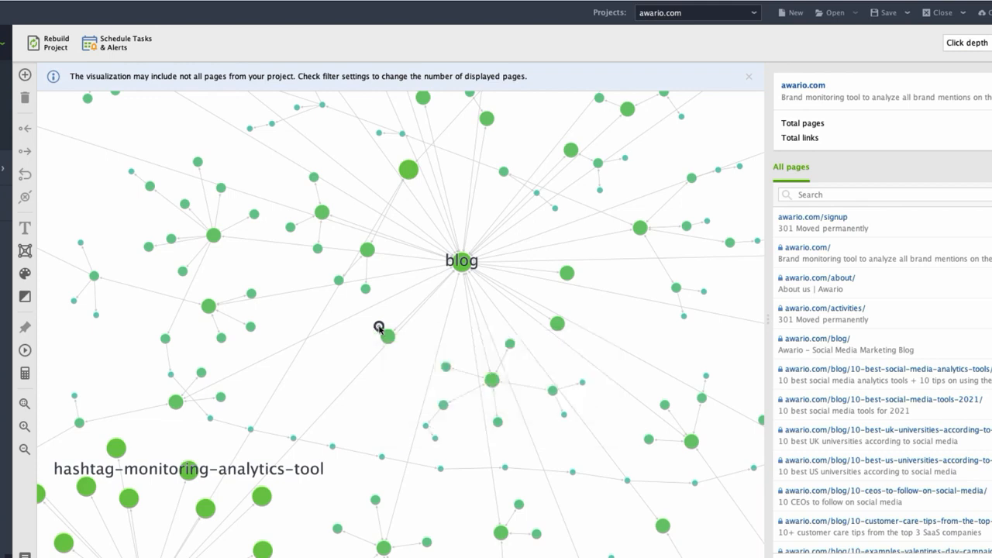
{"action": "mouse_move", "coordinate": [338, 352]}
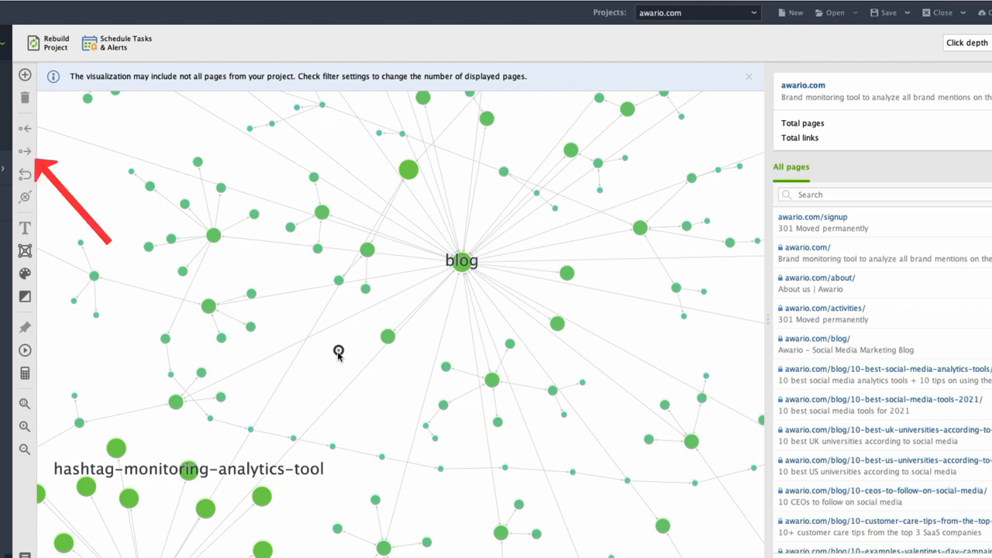
{"action": "left_click", "coordinate": [337, 352]}
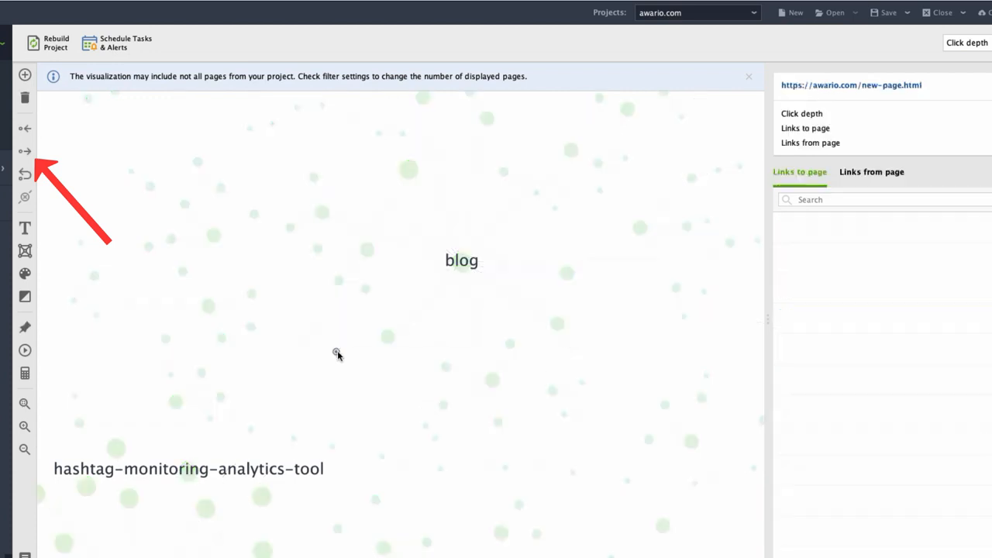
{"action": "left_click", "coordinate": [24, 151]}
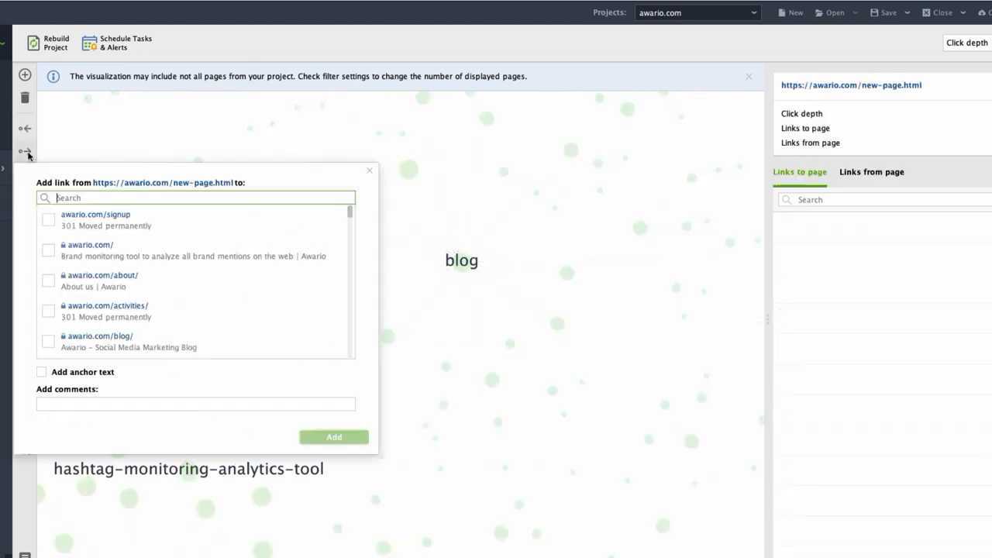
{"action": "left_click", "coordinate": [48, 251]}
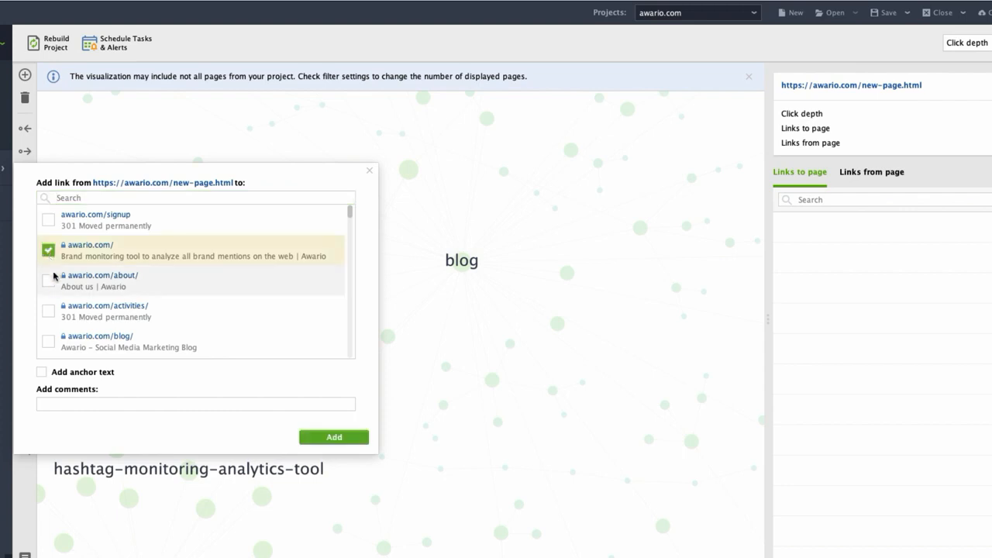
{"action": "left_click", "coordinate": [49, 280]}
{"action": "left_click", "coordinate": [50, 341]}
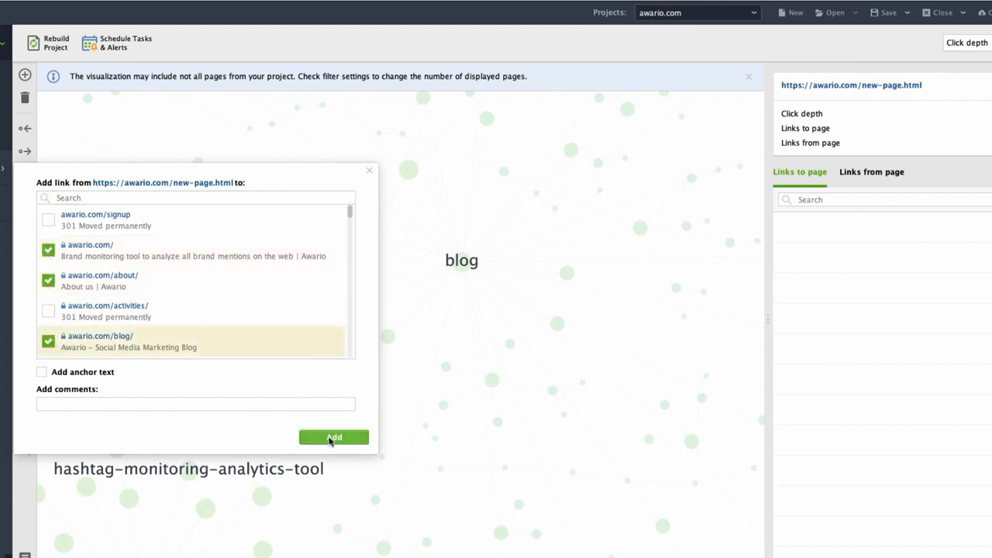
{"action": "left_click", "coordinate": [332, 438]}
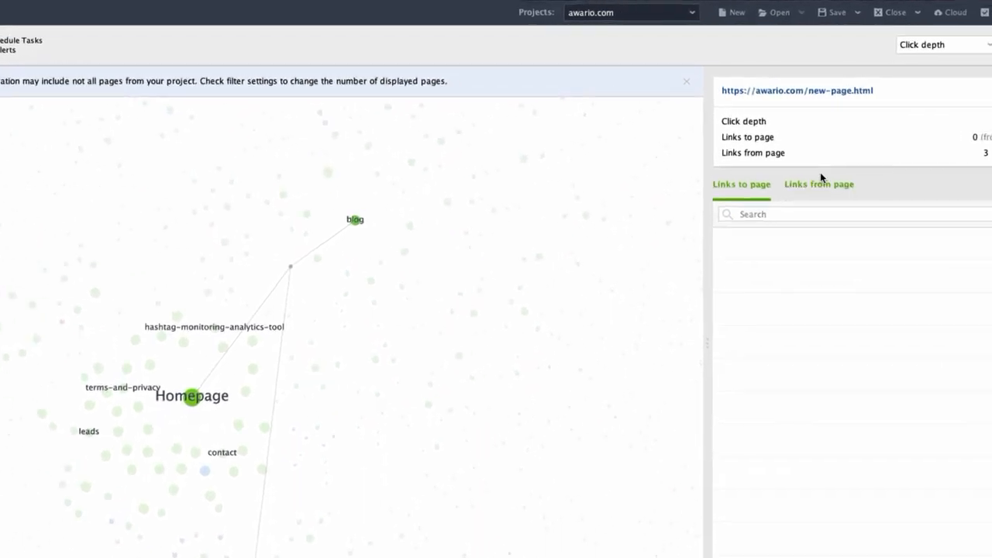
Display the visualization by Internal Page Rank and review the list of changes made to the site structure.
{"action": "left_click", "coordinate": [953, 48]}
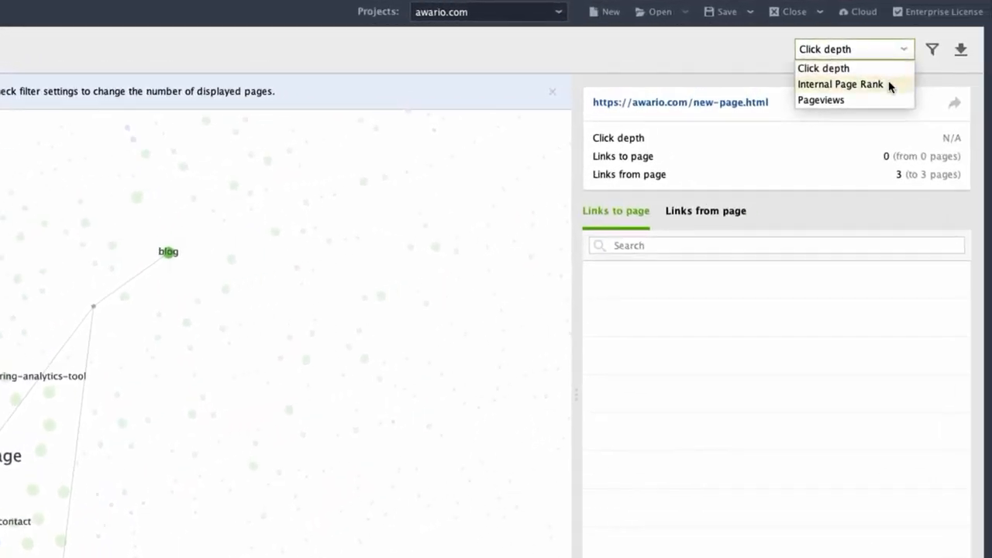
{"action": "left_click", "coordinate": [941, 77]}
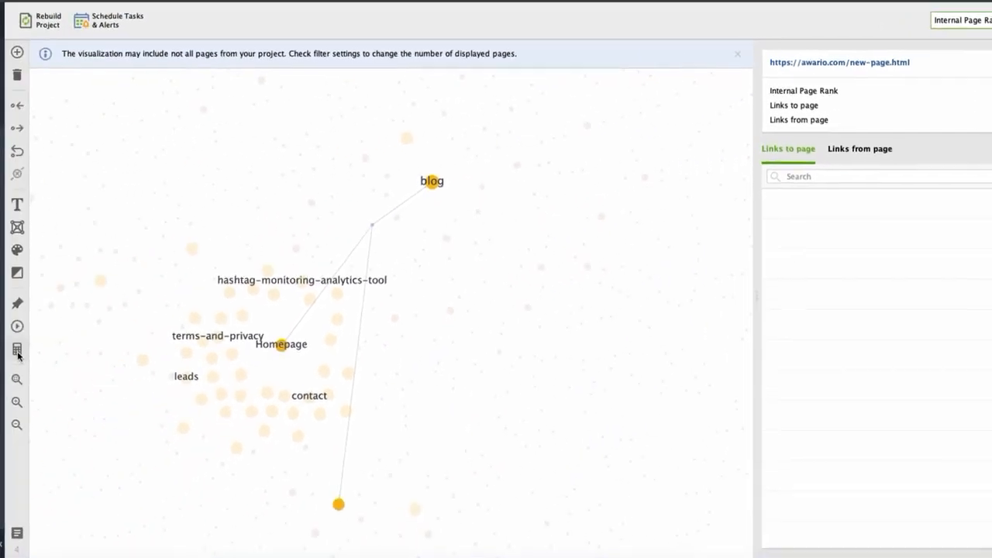
{"action": "left_click", "coordinate": [17, 533]}
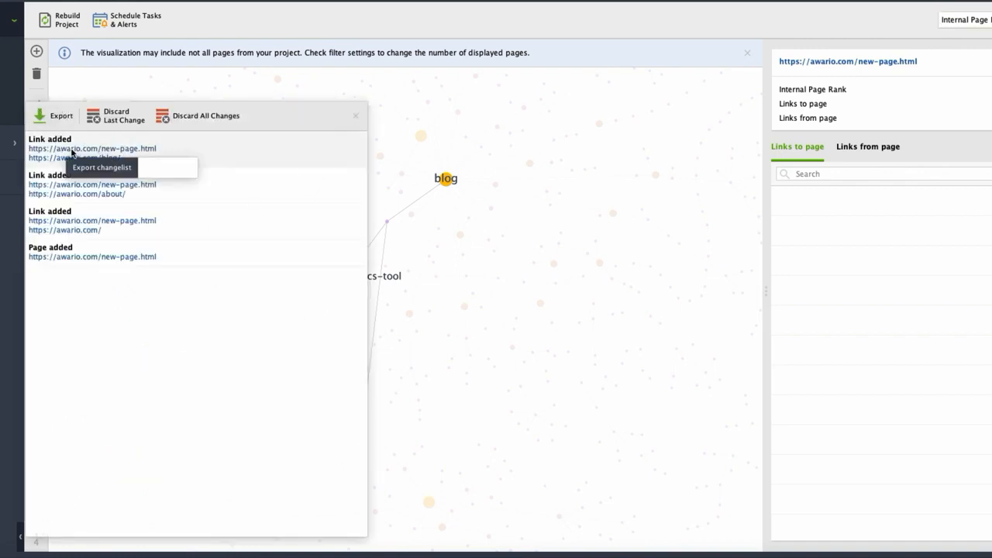
{"action": "left_click", "coordinate": [407, 405]}
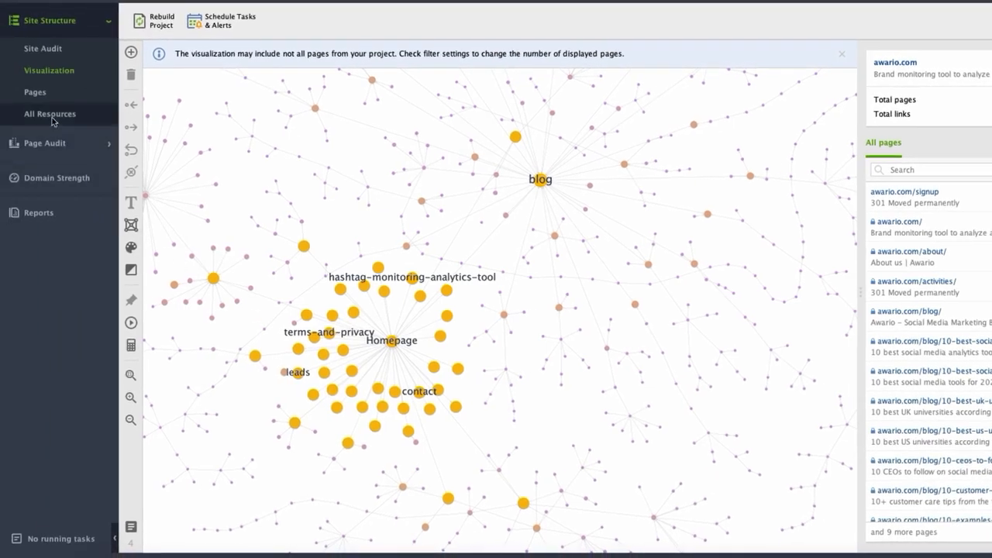
Open All Resources and examine the internal HTML, JavaScript and CSS resources.
{"action": "left_click", "coordinate": [52, 117]}
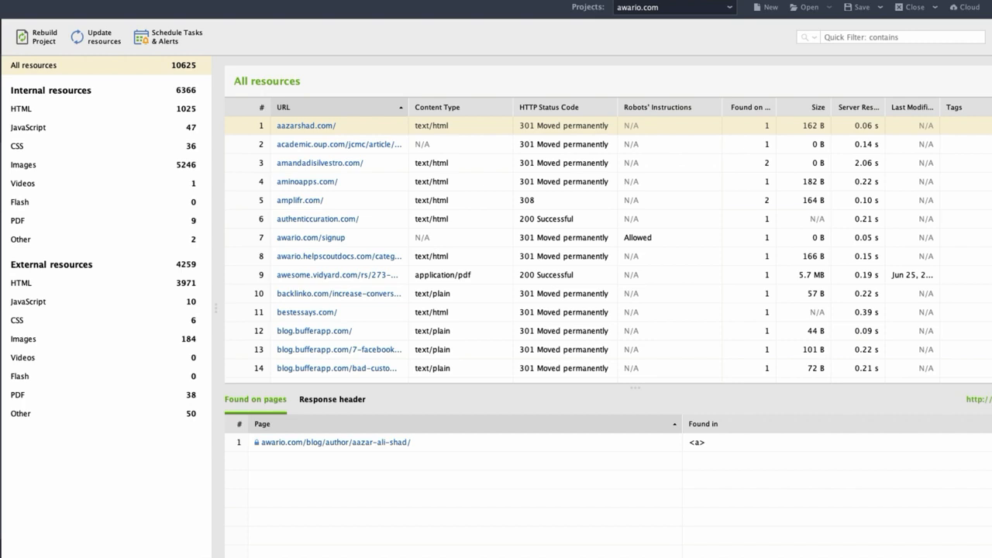
{"action": "left_click", "coordinate": [36, 110]}
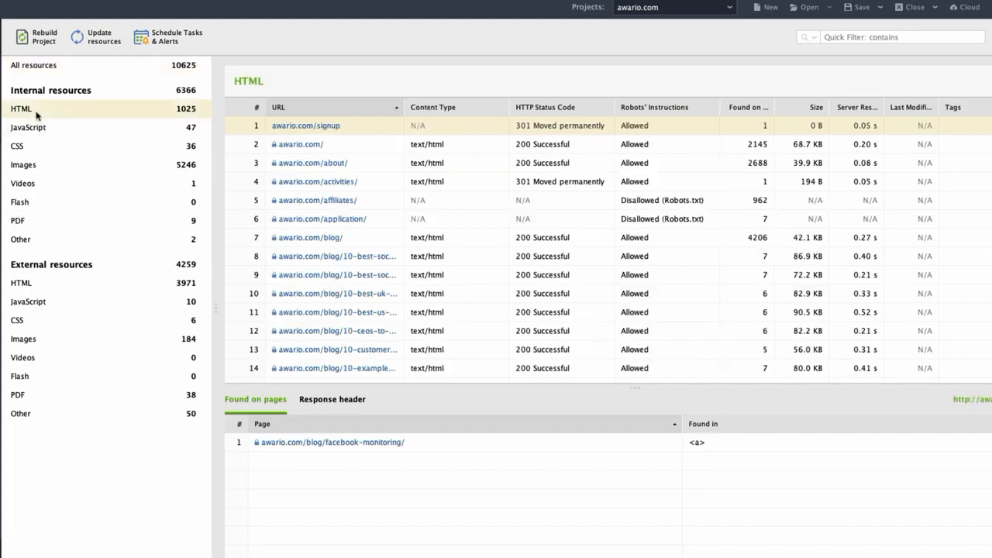
{"action": "left_click", "coordinate": [34, 127]}
{"action": "left_click", "coordinate": [34, 147]}
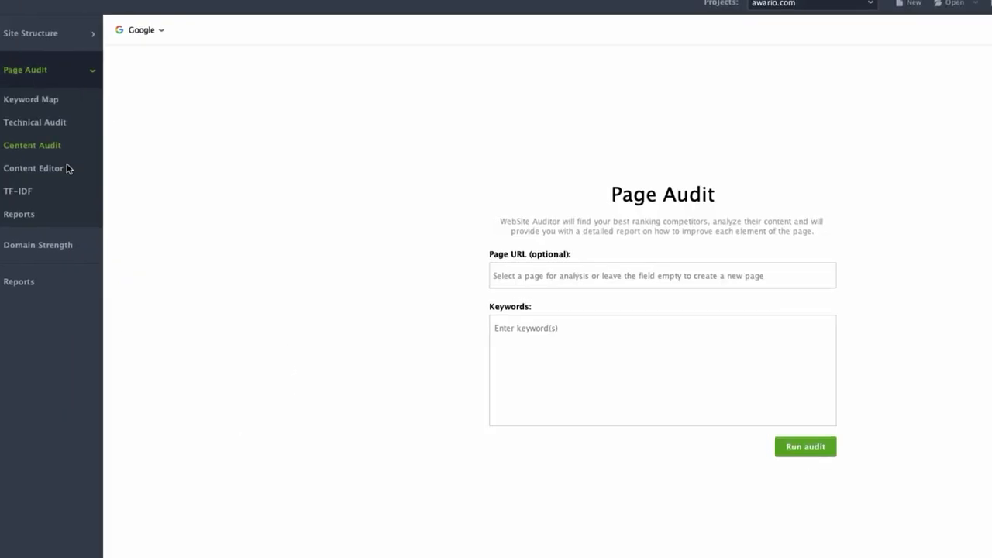
Create a keyword map for "social listening" and "brand mentions", and select the Boolean syntax and operators page in it.
{"action": "left_click", "coordinate": [66, 117]}
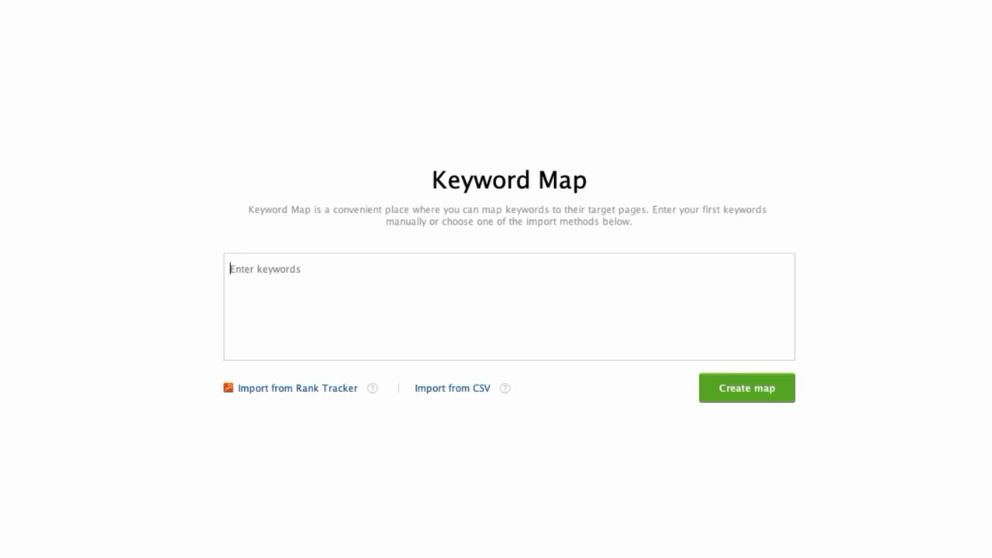
{"action": "type", "text": "social listening"}
{"action": "key", "text": "Return"}
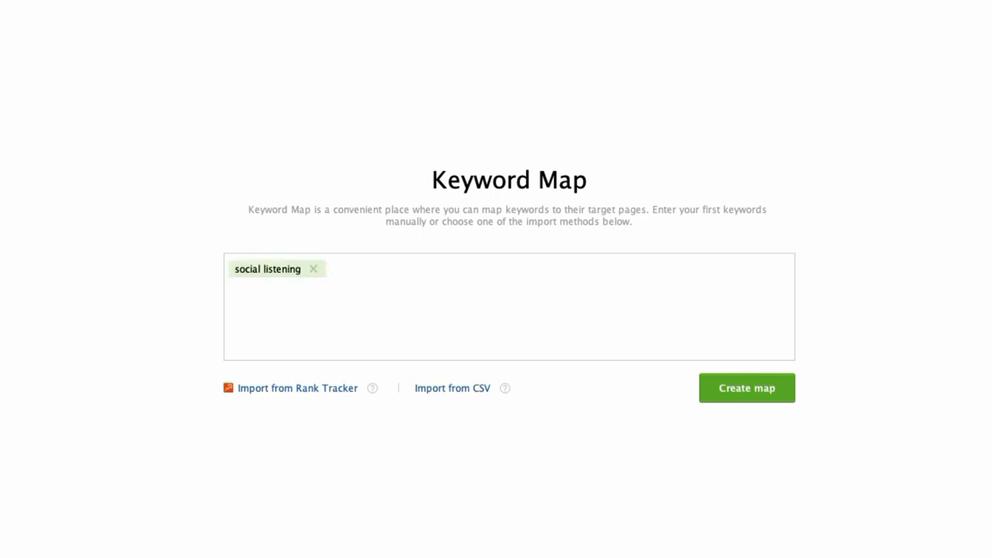
{"action": "type", "text": "brand mentions"}
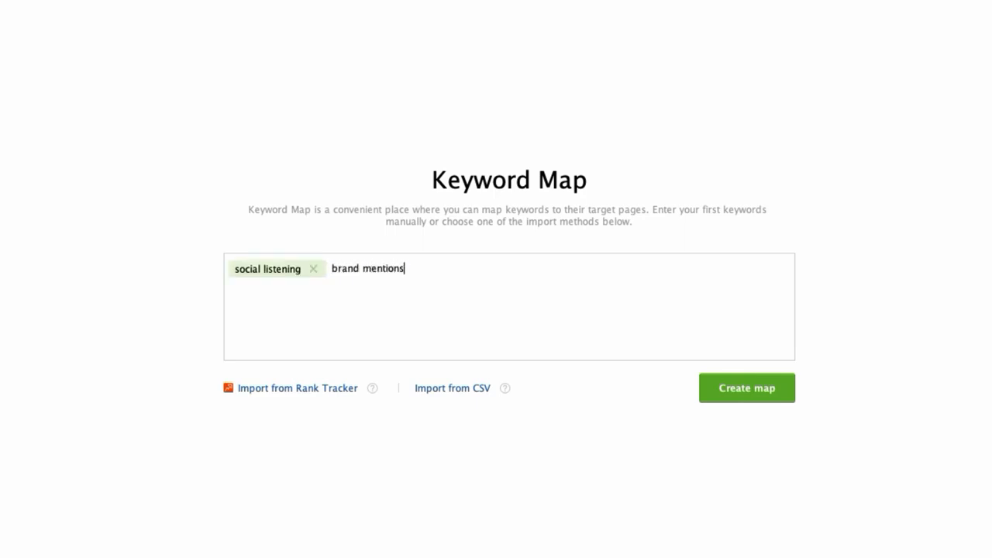
{"action": "key", "text": "Return"}
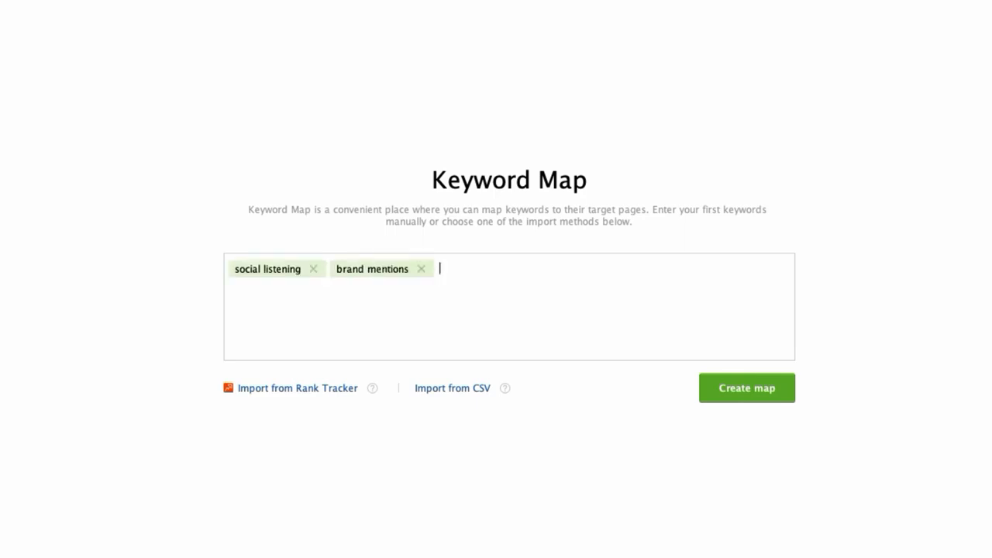
{"action": "left_click", "coordinate": [735, 397]}
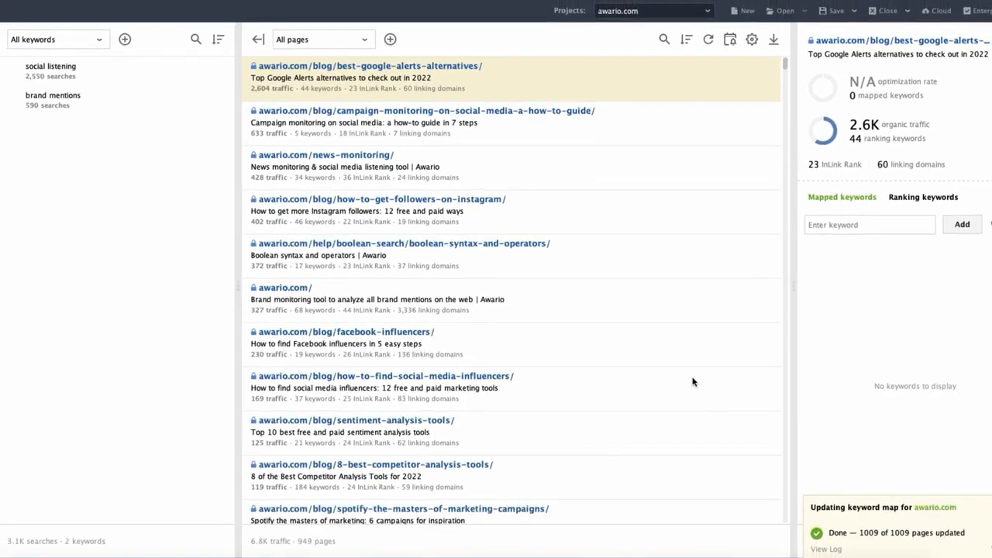
{"action": "left_click", "coordinate": [605, 266]}
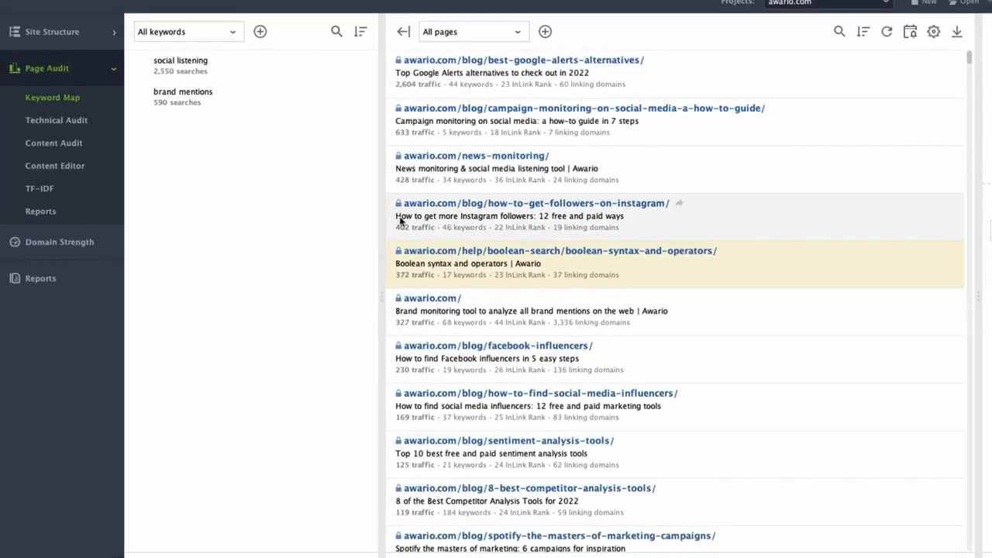
Open the Technical Audit and check which search engines are offered for the page audit.
{"action": "left_click", "coordinate": [39, 128]}
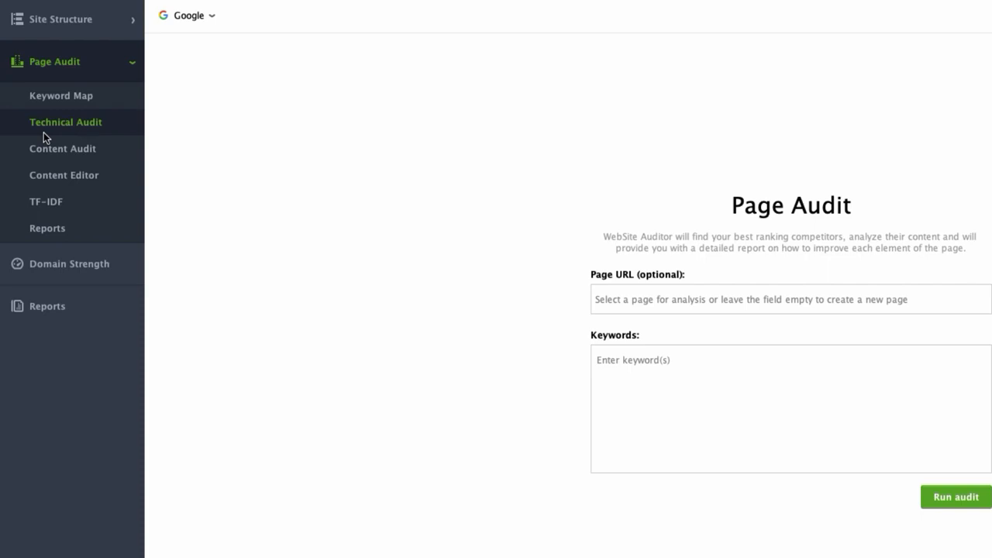
{"action": "left_click", "coordinate": [213, 16]}
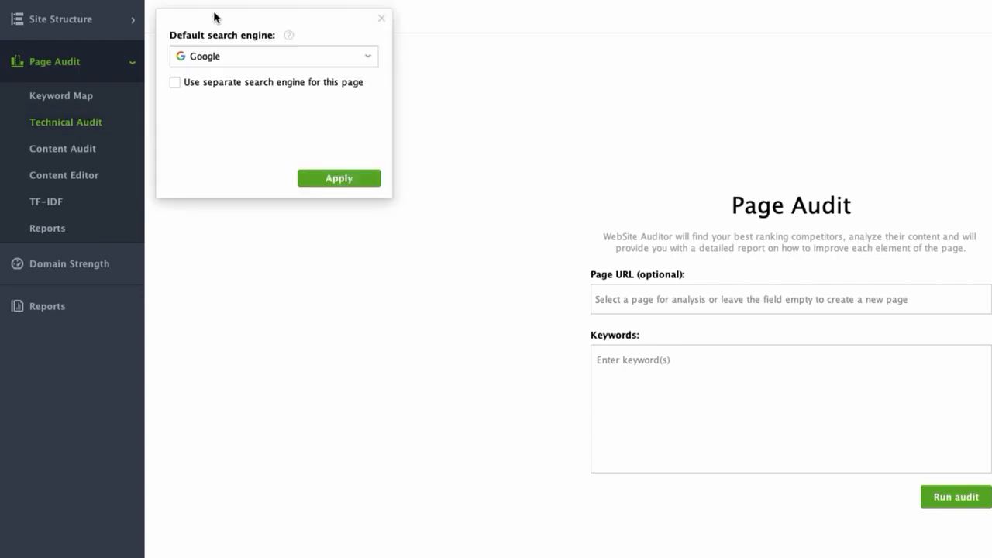
{"action": "left_click", "coordinate": [298, 59]}
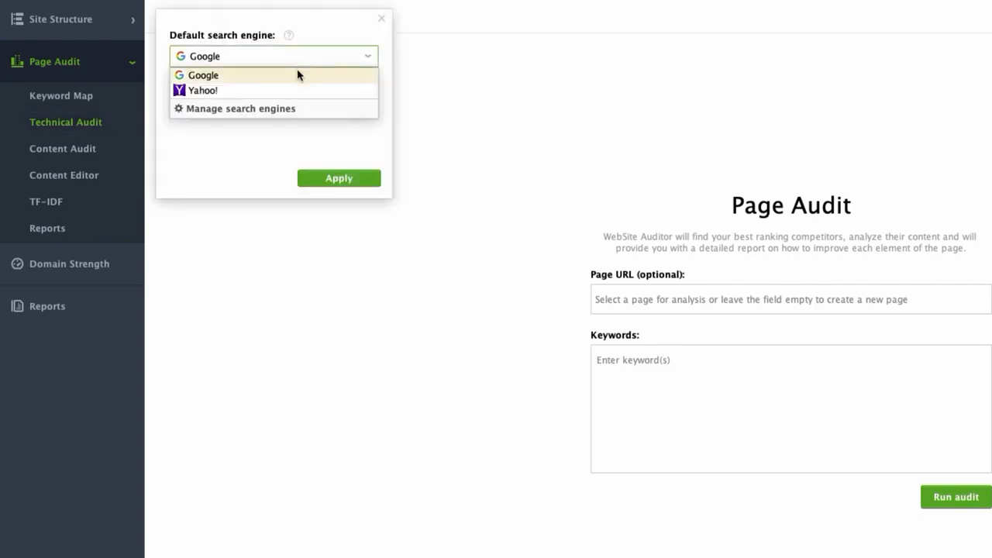
{"action": "left_click", "coordinate": [436, 98]}
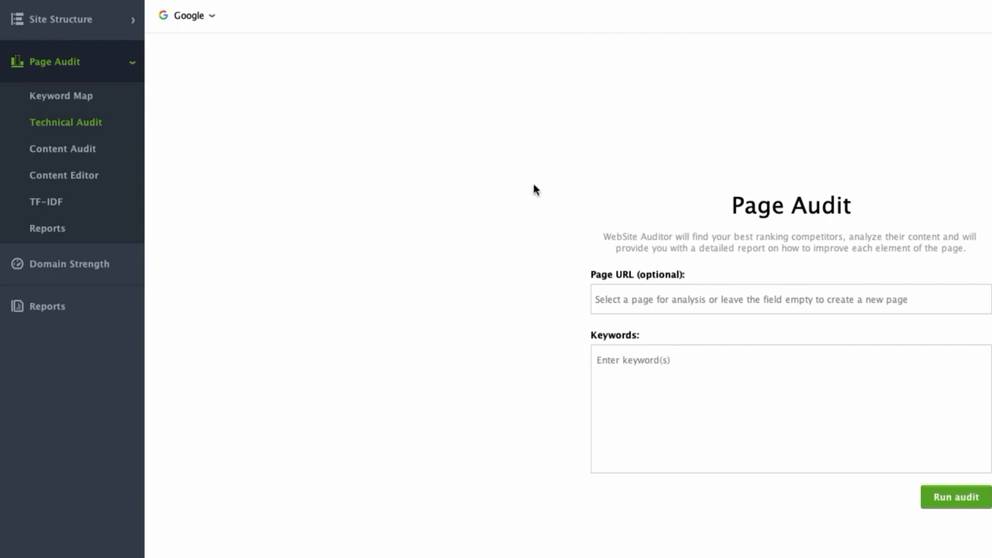
{"action": "left_click", "coordinate": [738, 294]}
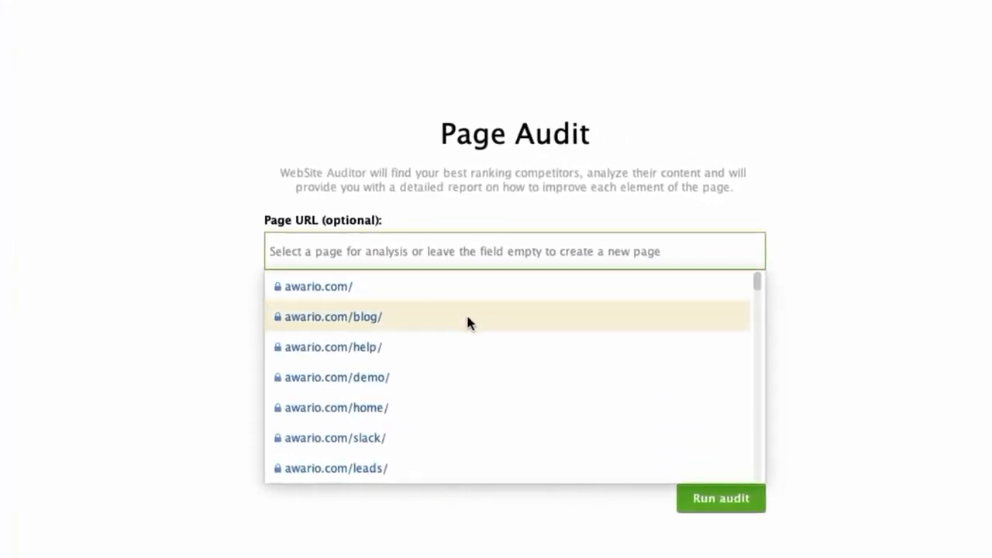
{"action": "left_click", "coordinate": [465, 316]}
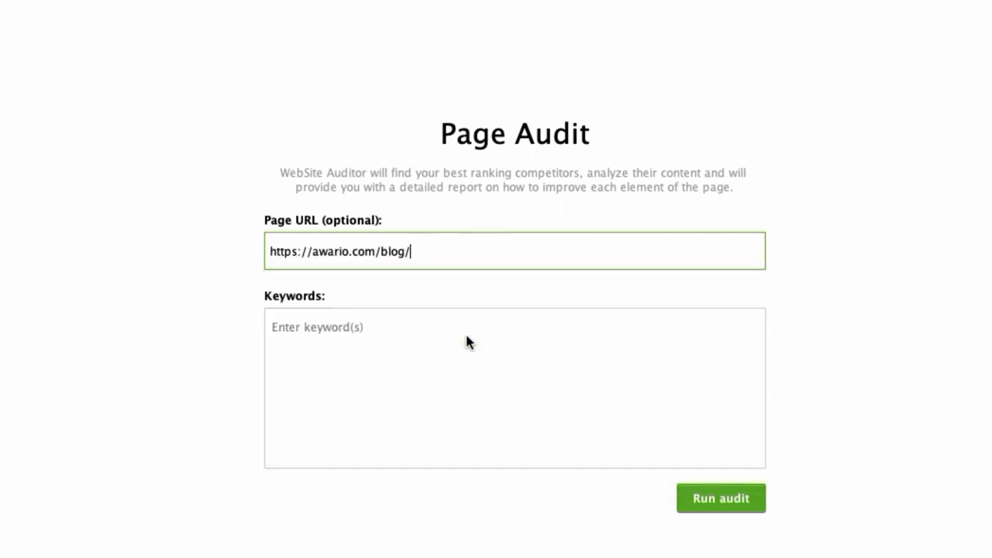
{"action": "left_click", "coordinate": [460, 336]}
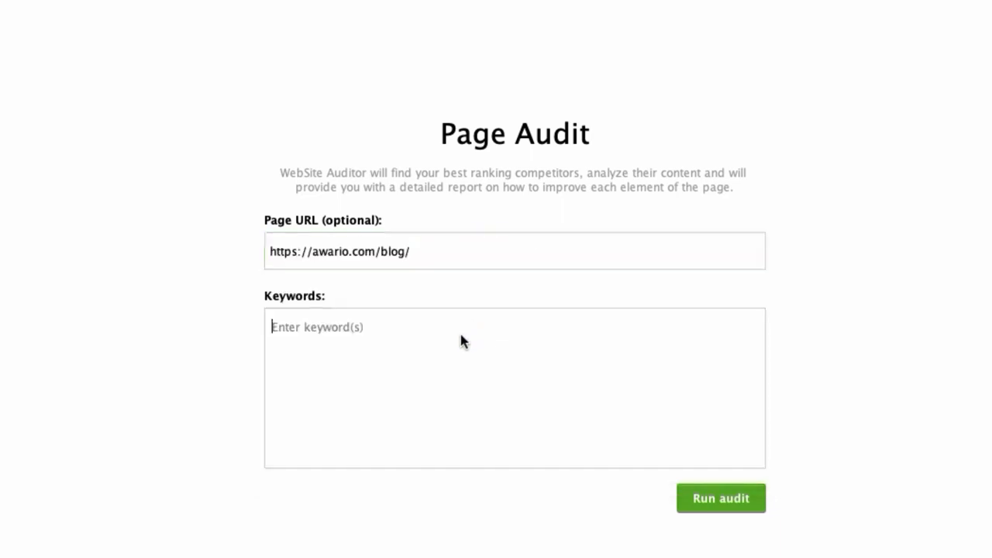
{"action": "type", "text": "social"}
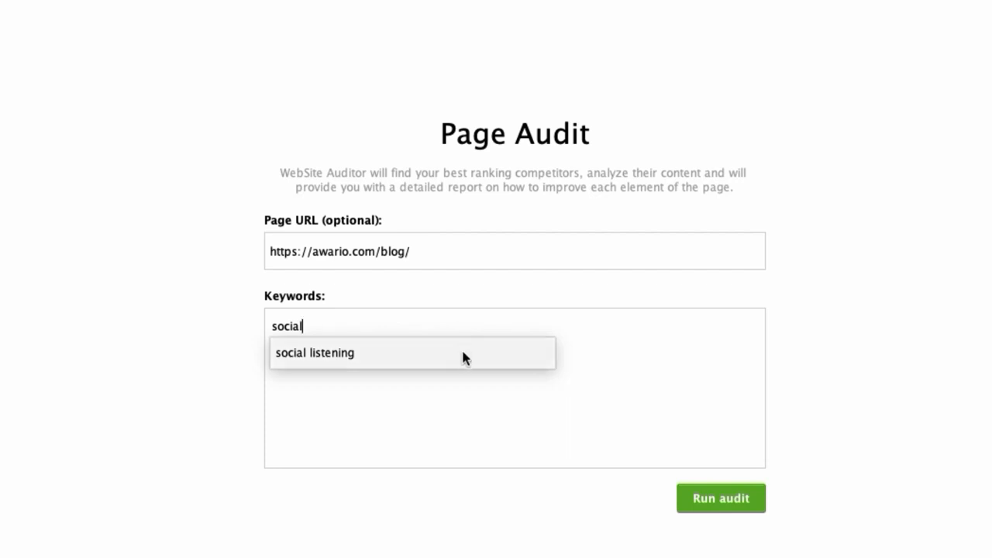
{"action": "left_click", "coordinate": [462, 353]}
{"action": "type", "text": "bran"}
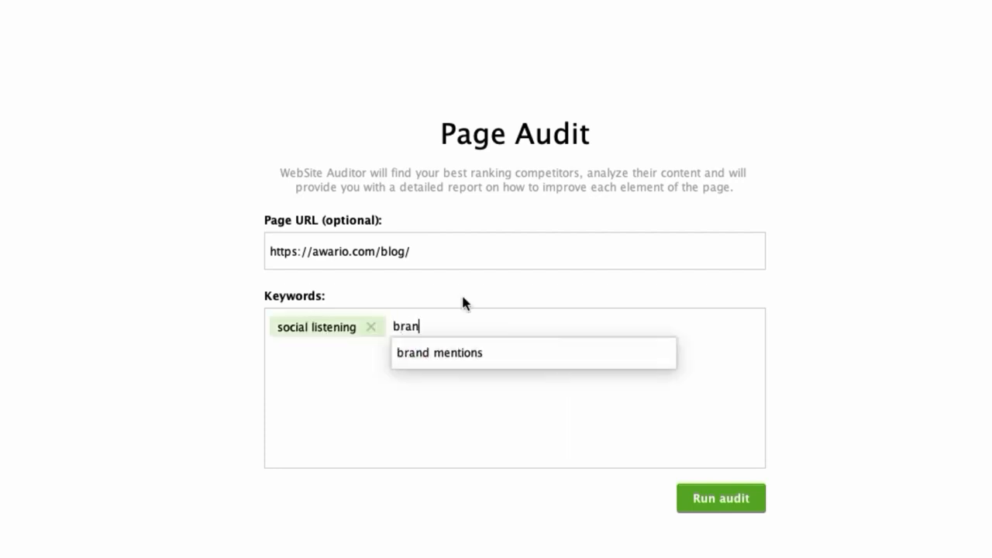
{"action": "left_click", "coordinate": [477, 353]}
{"action": "left_click", "coordinate": [731, 516]}
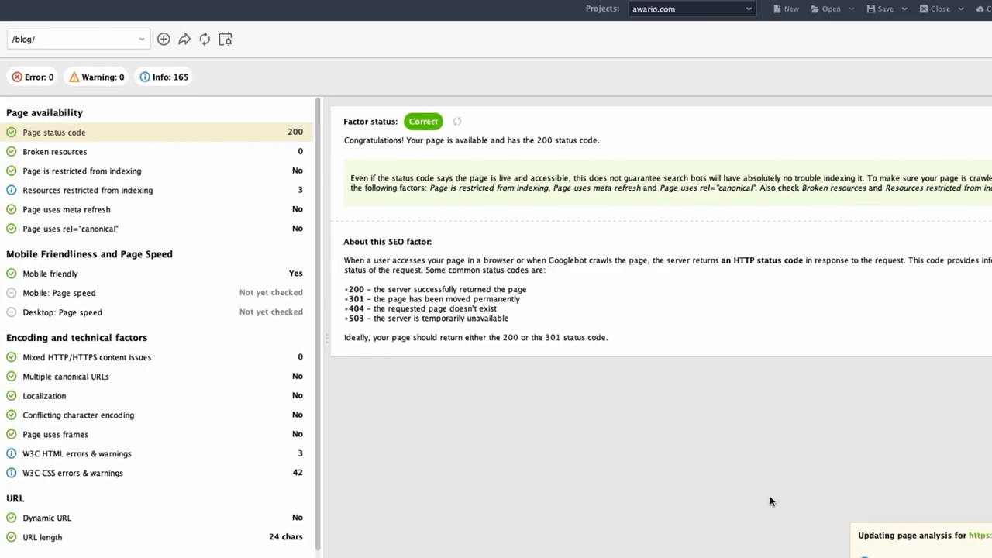
{"action": "left_click", "coordinate": [163, 39]}
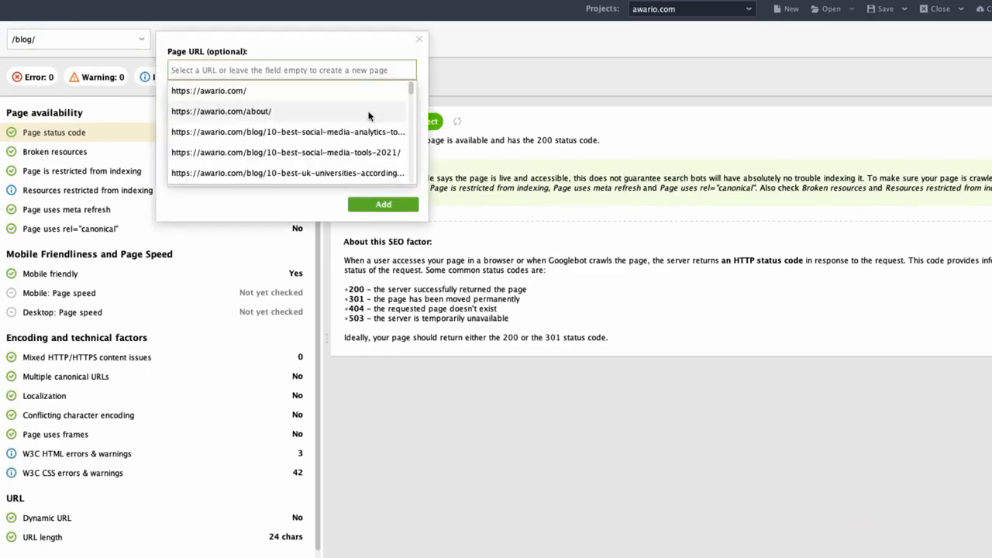
{"action": "left_click", "coordinate": [369, 134]}
{"action": "left_click", "coordinate": [318, 111]}
{"action": "type", "text": "social"}
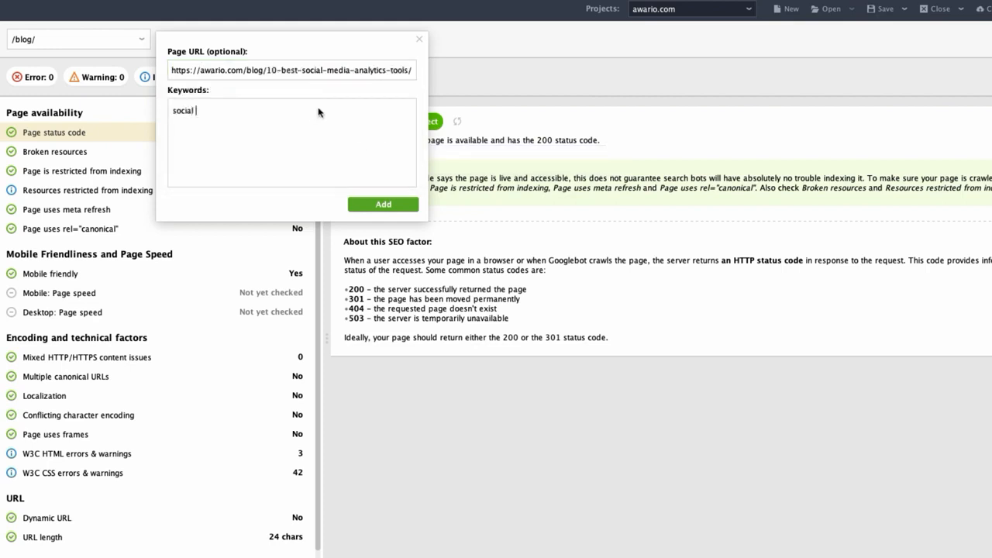
{"action": "type", "text": " media analytics tools"}
{"action": "key", "text": "Return"}
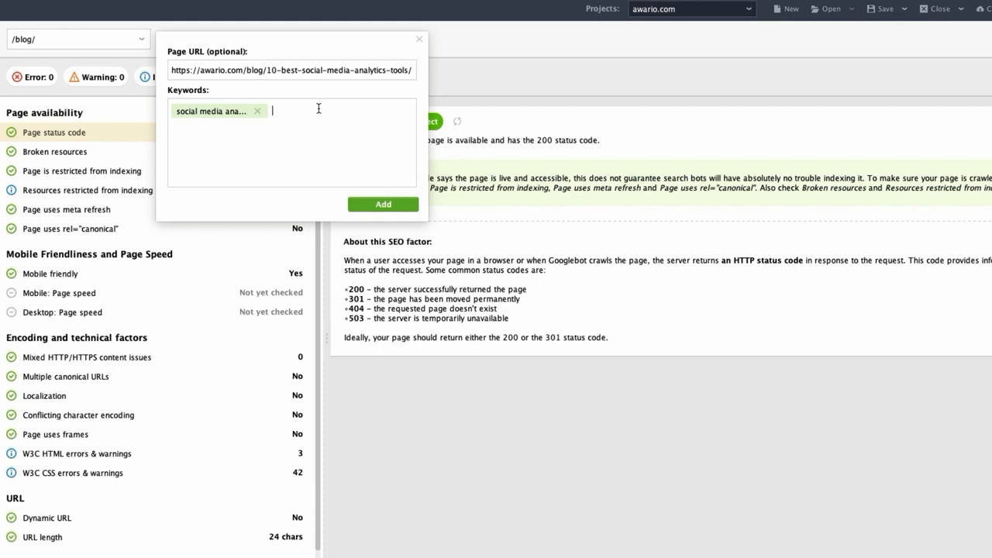
{"action": "type", "text": "social listening"}
{"action": "key", "text": "Return"}
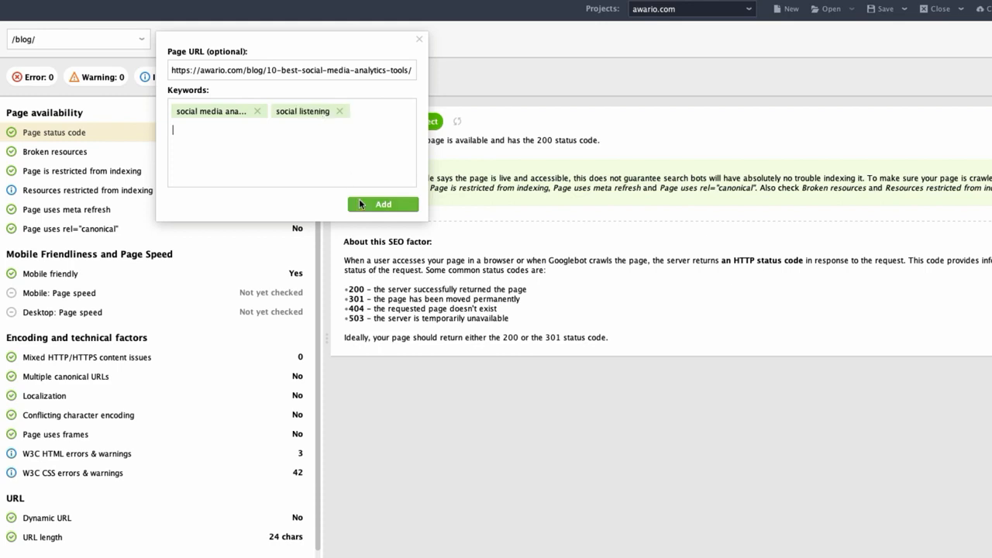
{"action": "left_click", "coordinate": [359, 203]}
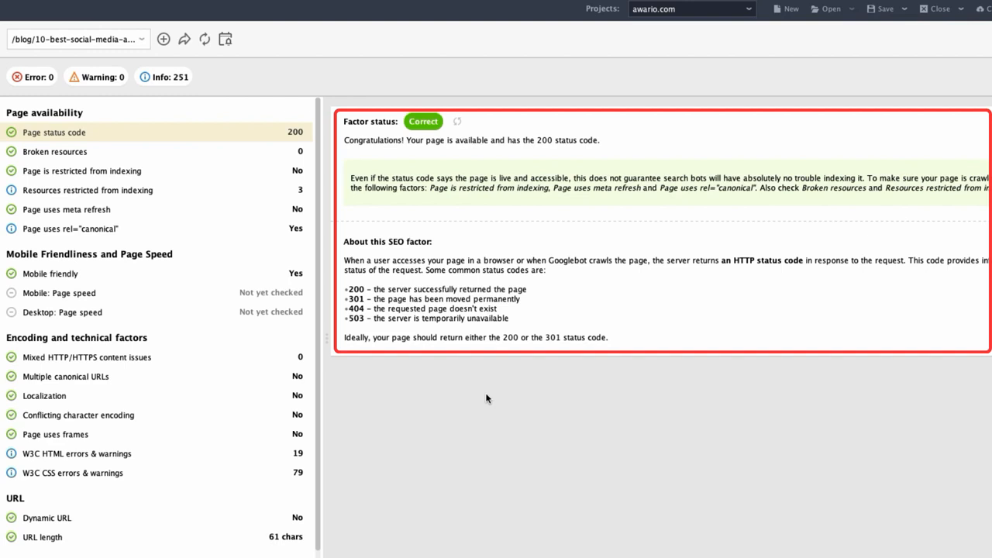
Examine the page's technical factors, from broken resources and indexing restrictions to mobile friendliness, mixed content, multiple canonical URLs and localization.
{"action": "left_click", "coordinate": [43, 153]}
{"action": "left_click", "coordinate": [47, 171]}
{"action": "left_click", "coordinate": [58, 273]}
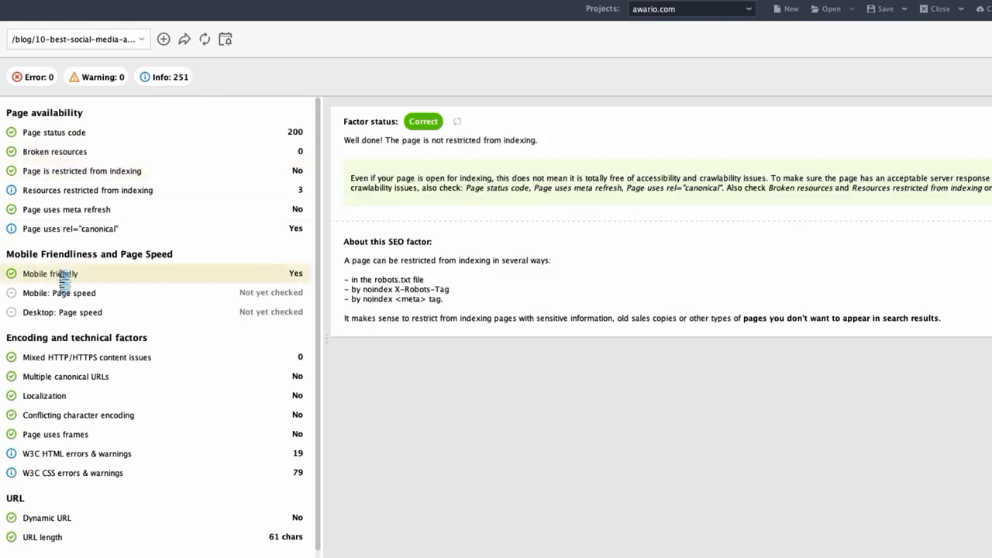
{"action": "left_click", "coordinate": [72, 358]}
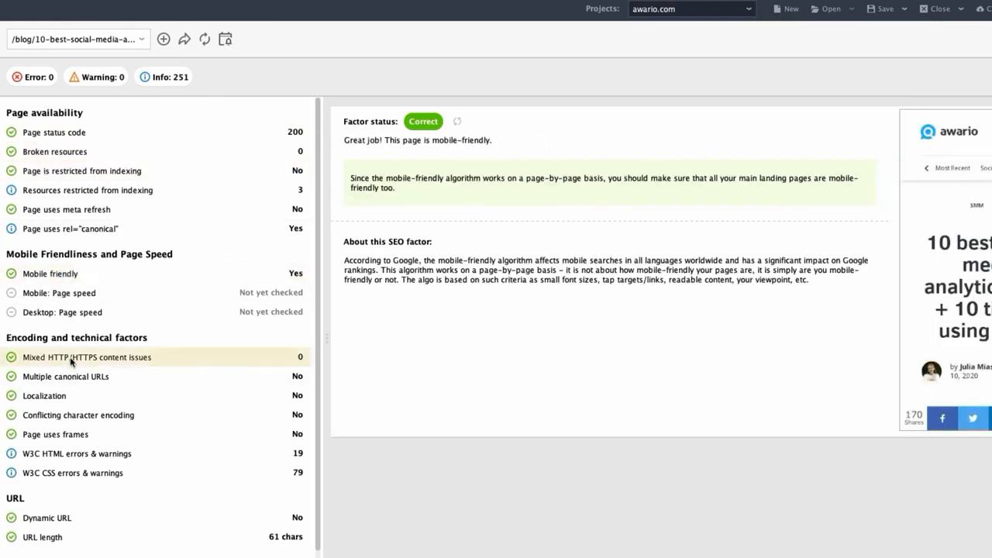
{"action": "left_click", "coordinate": [78, 378]}
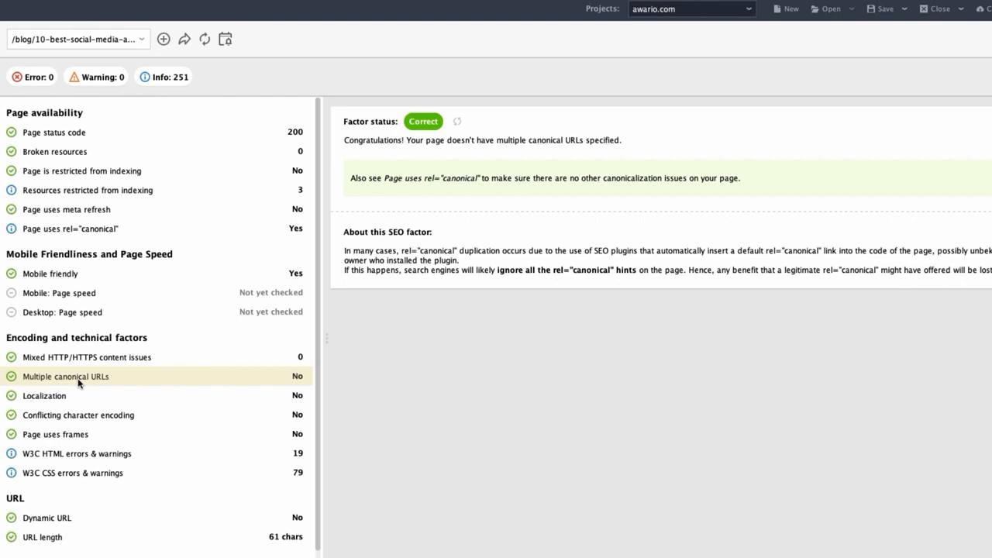
{"action": "left_click", "coordinate": [84, 397]}
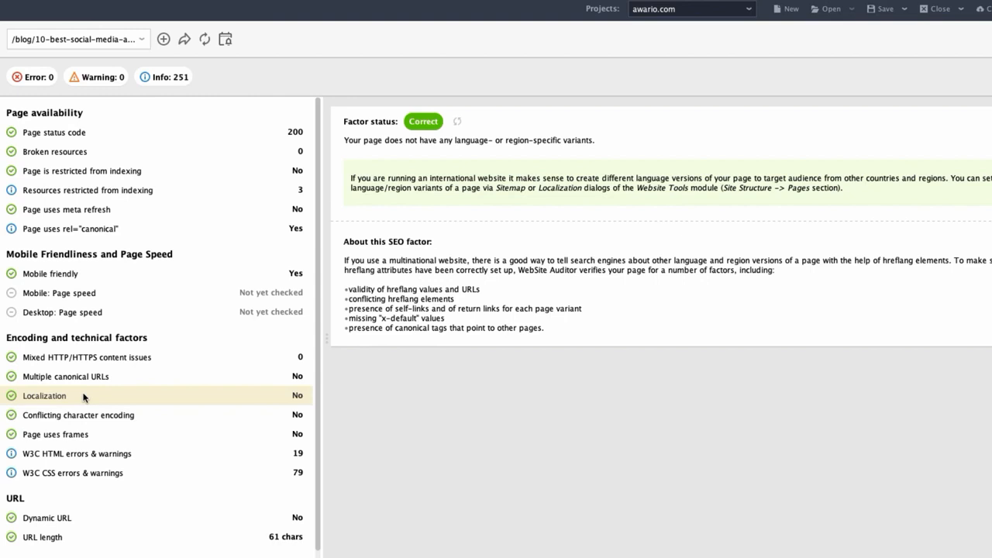
Check the options for updating the page analysis and open the Content Audit.
{"action": "left_click", "coordinate": [205, 41]}
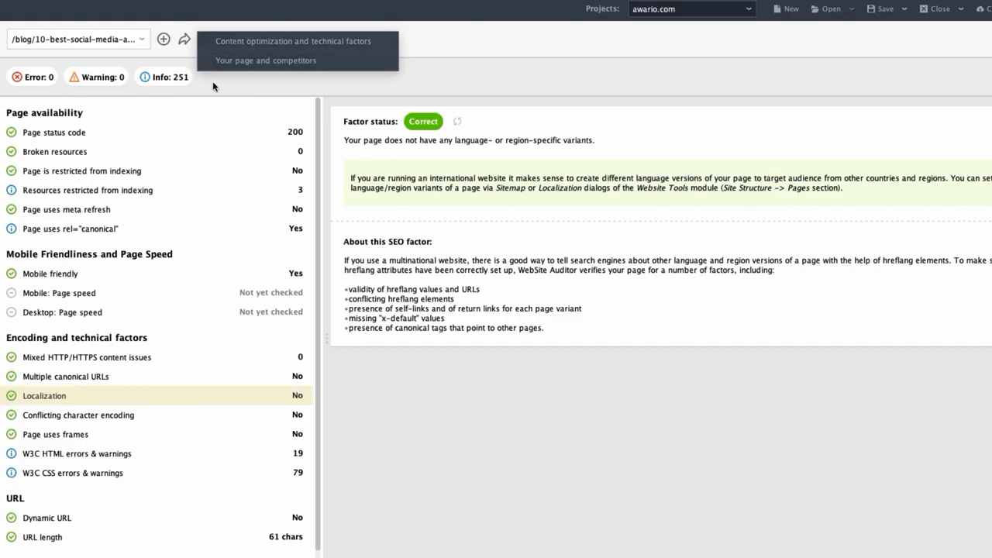
{"action": "left_click", "coordinate": [56, 145]}
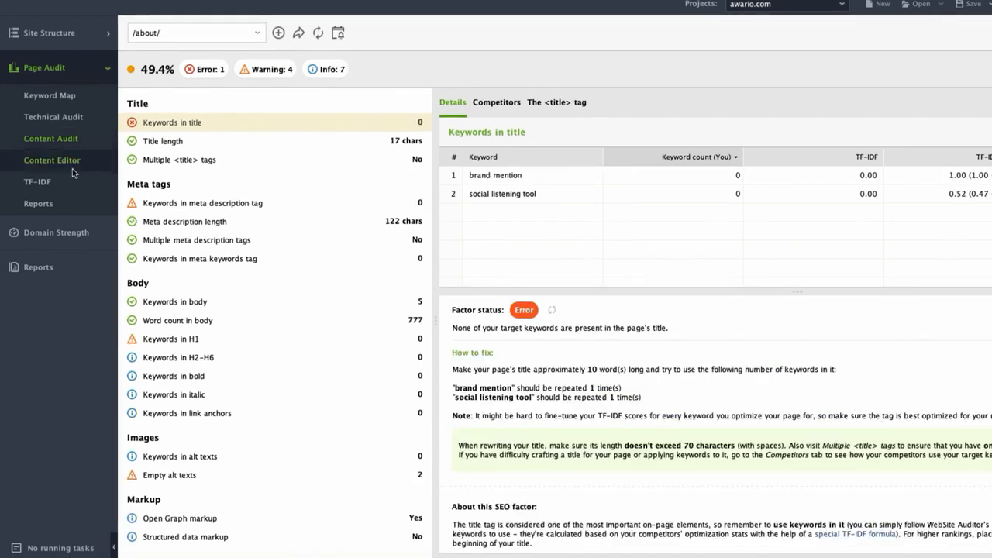
{"action": "left_click", "coordinate": [72, 168]}
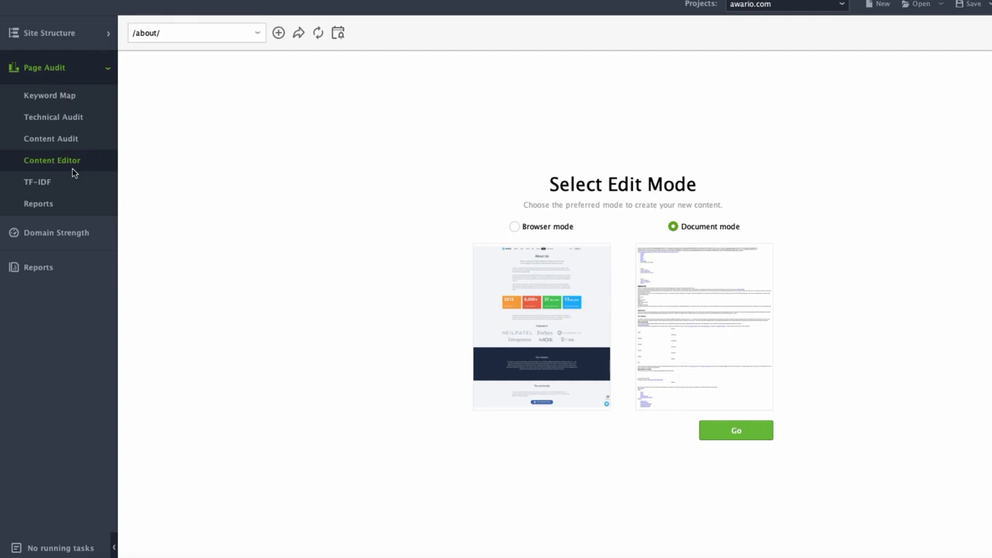
{"action": "left_click", "coordinate": [278, 34]}
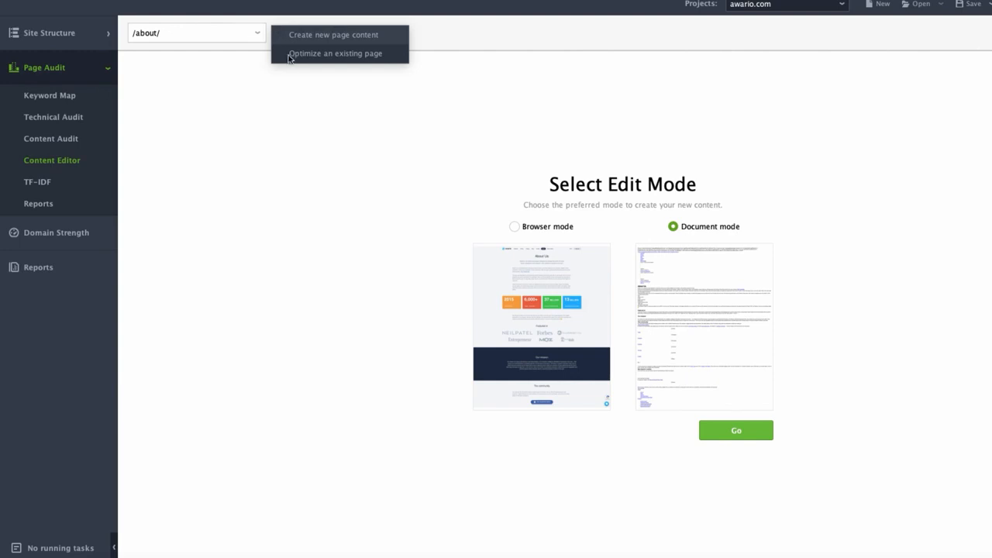
{"action": "left_click", "coordinate": [291, 56]}
{"action": "left_click", "coordinate": [326, 59]}
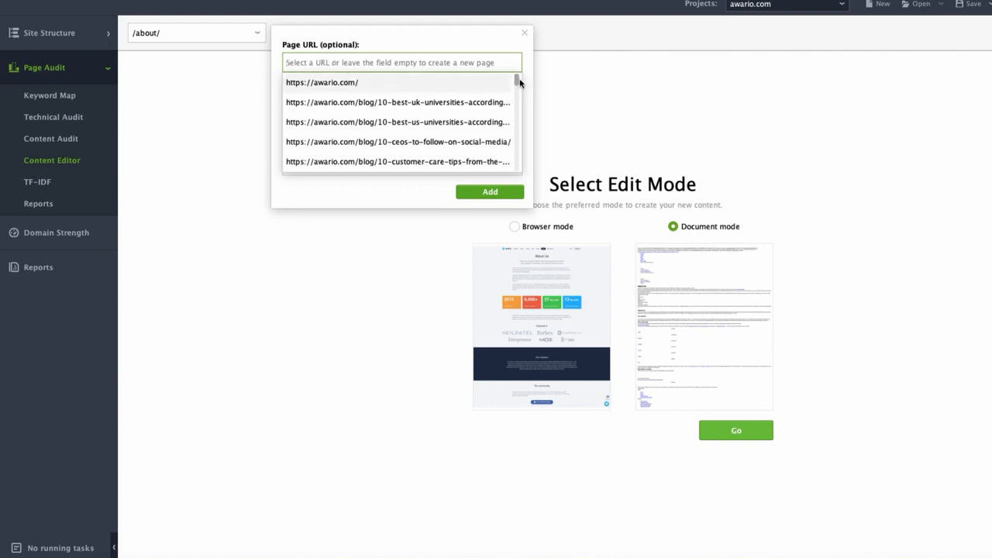
{"action": "left_click_drag", "start_coordinate": [518, 83], "coordinate": [518, 93]}
{"action": "left_click_drag", "start_coordinate": [516, 88], "coordinate": [517, 80]}
{"action": "left_click", "coordinate": [468, 84]}
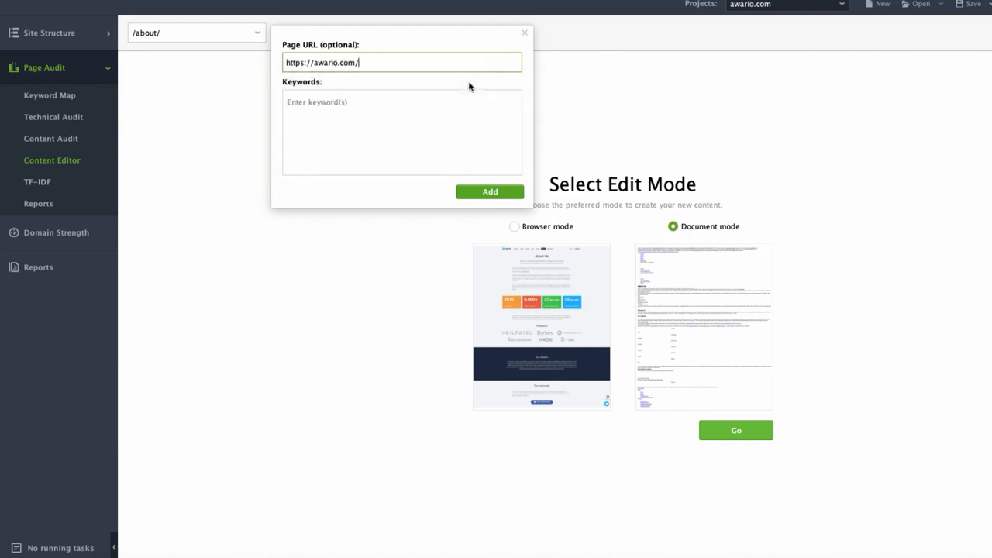
Enter the keywords "social listening tool" and "brand mentions" for the page and add it to the Content Editor.
{"action": "left_click", "coordinate": [438, 110]}
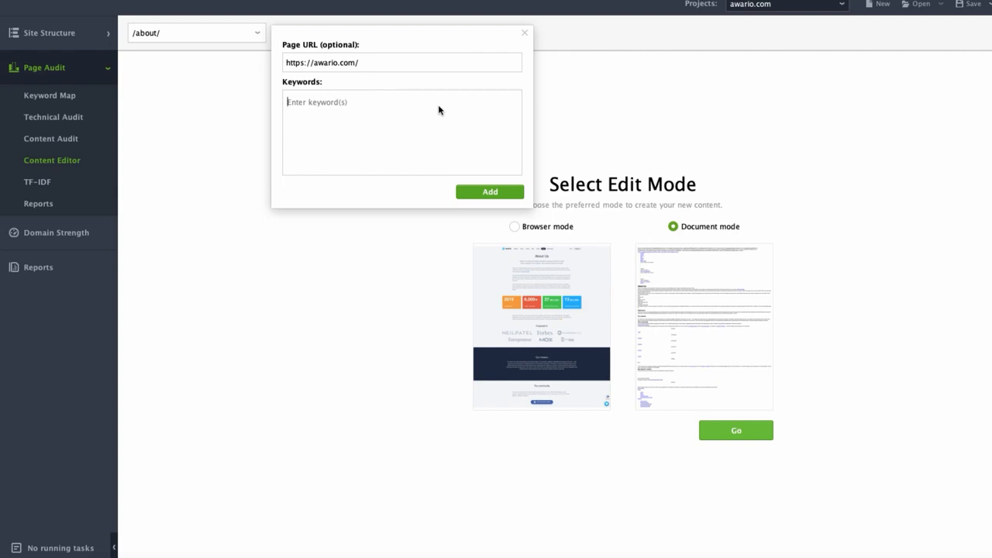
{"action": "type", "text": "social listening tool"}
{"action": "key", "text": "Return"}
{"action": "type", "text": "brand "}
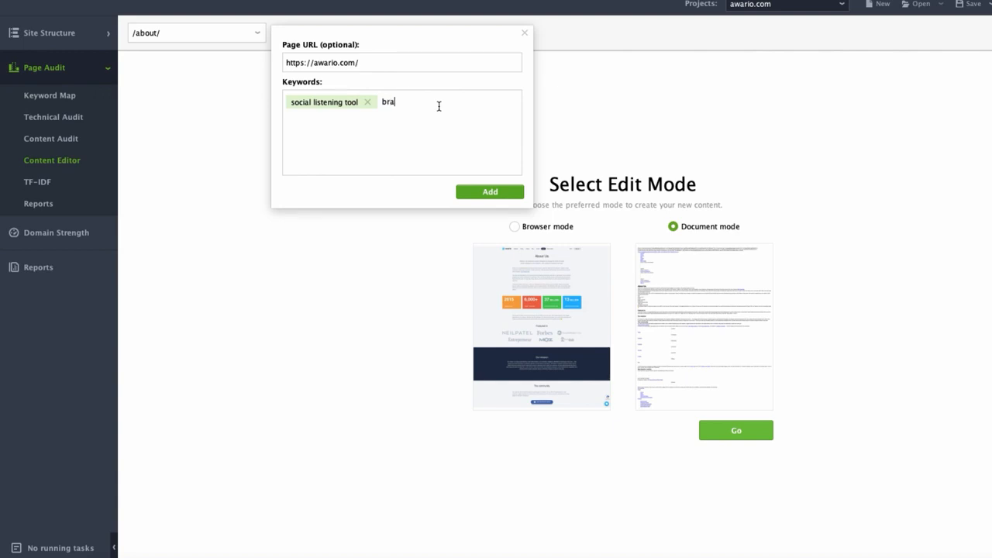
{"action": "type", "text": "mentions"}
{"action": "key", "text": "Return"}
{"action": "left_click", "coordinate": [469, 192]}
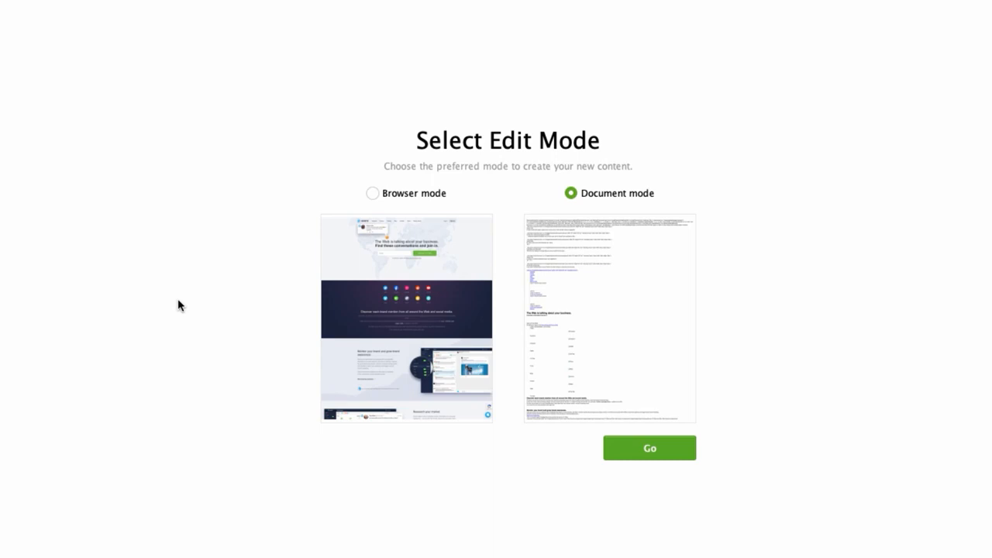
Open the awario.com page for editing in Browser mode and inspect the word count field without changing it.
{"action": "left_click", "coordinate": [372, 194]}
{"action": "left_click", "coordinate": [616, 454]}
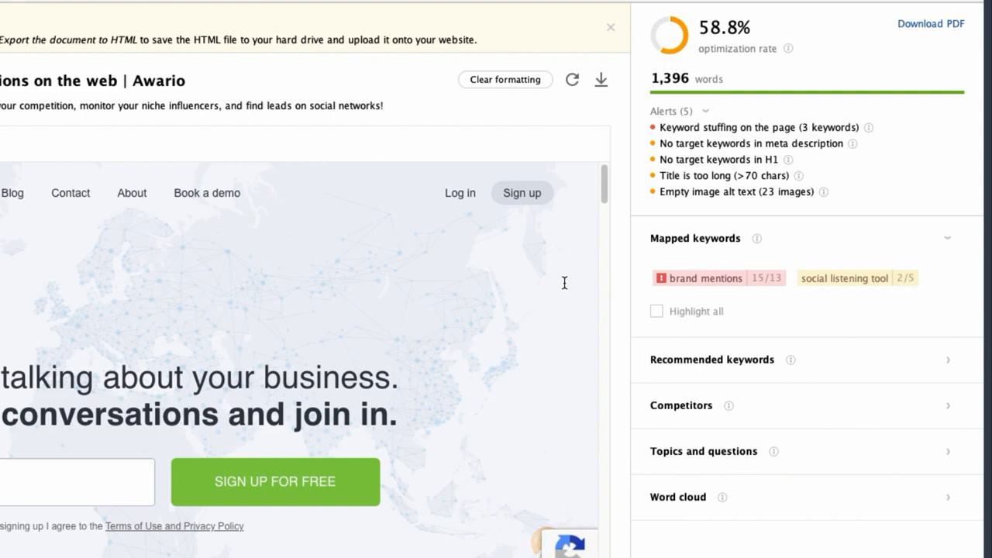
{"action": "left_click", "coordinate": [679, 78]}
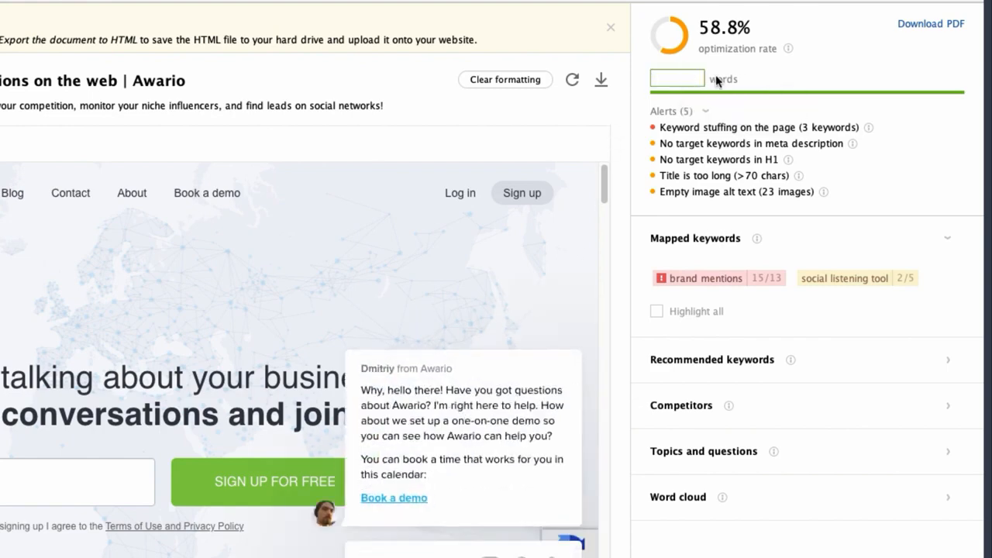
{"action": "left_click", "coordinate": [595, 118]}
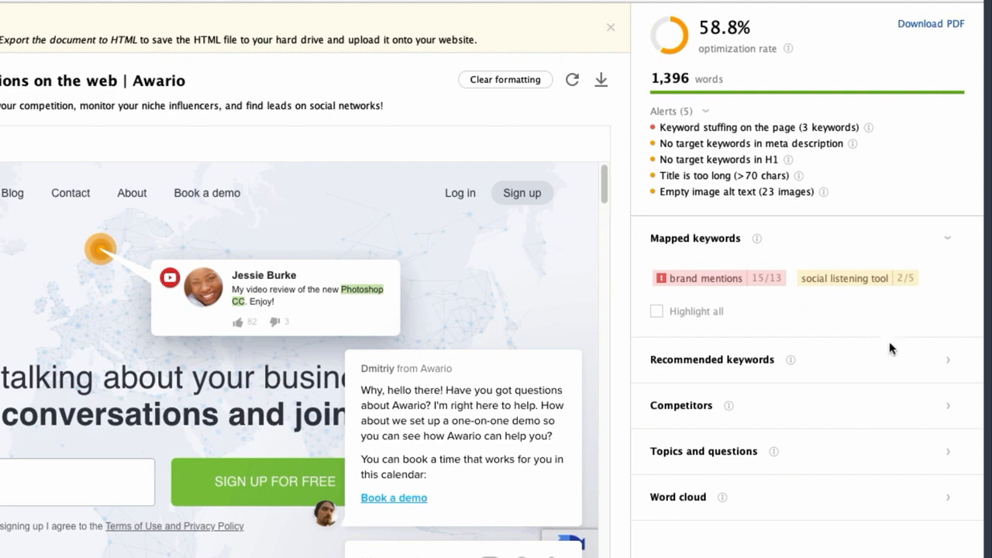
Expand the recommended keywords for the awario.com page and delete the keyword "media" from them.
{"action": "left_click", "coordinate": [947, 362]}
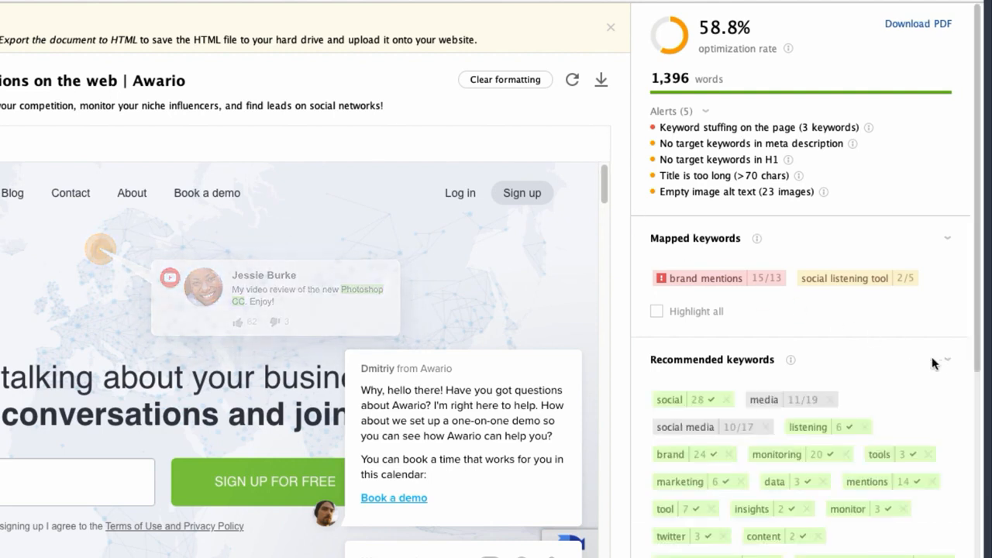
{"action": "scroll", "coordinate": [929, 357], "scroll_direction": "down", "scroll_amount": 3}
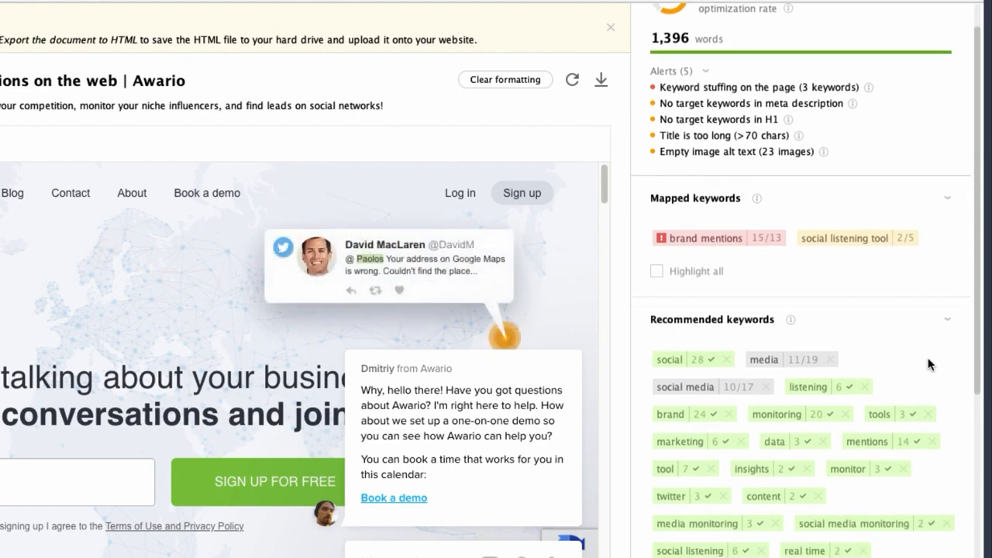
{"action": "scroll", "coordinate": [928, 359], "scroll_direction": "down", "scroll_amount": 2}
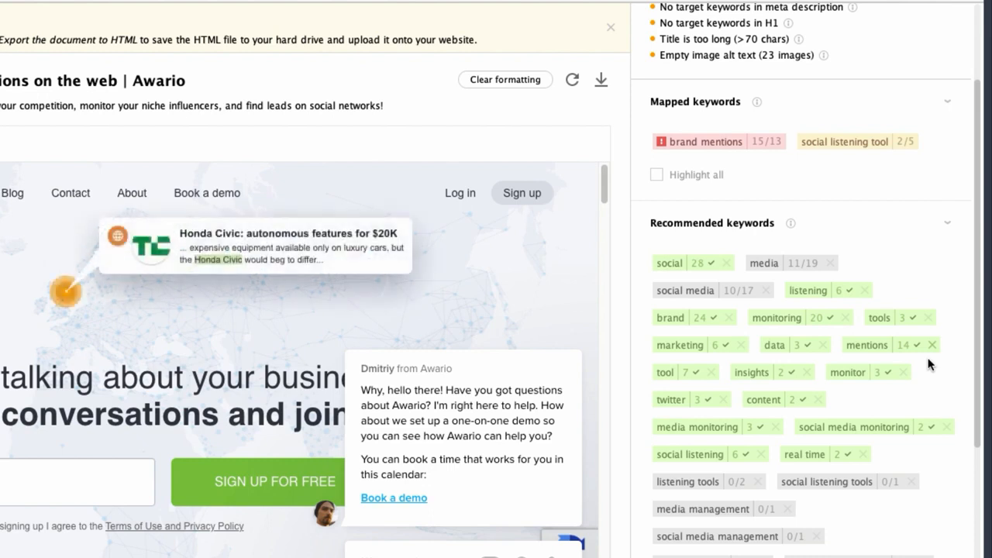
{"action": "left_click", "coordinate": [830, 264]}
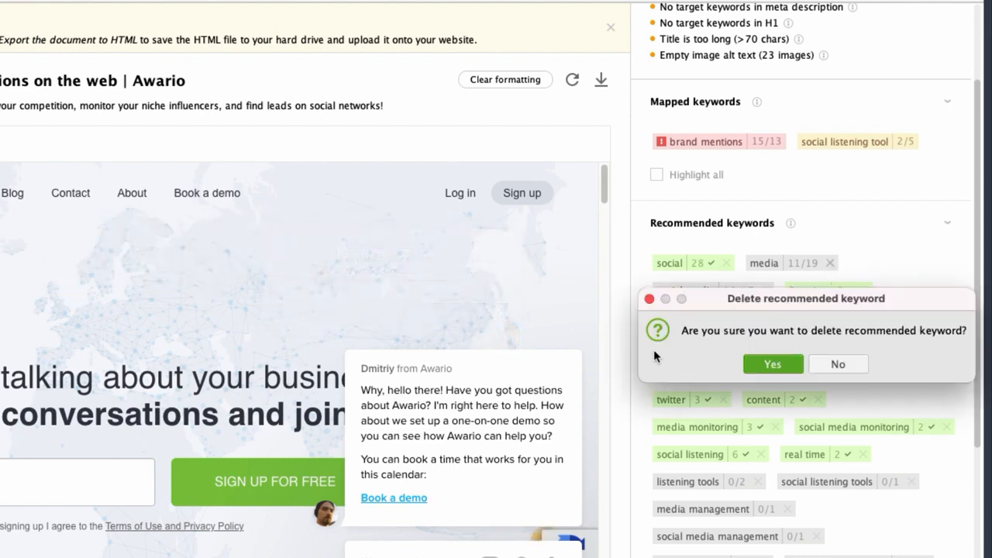
{"action": "left_click", "coordinate": [772, 364]}
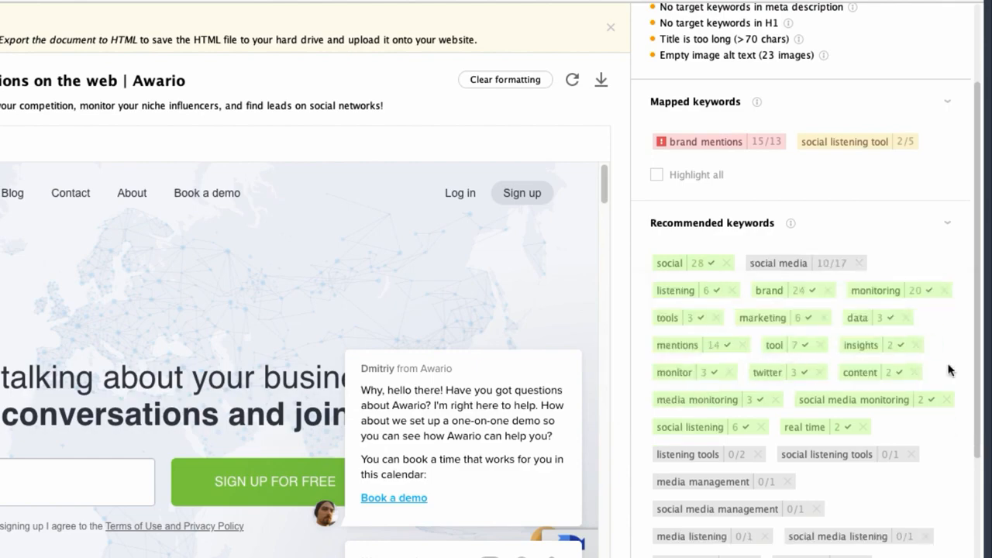
Review the rest of the recommended keywords and expand the topics and questions suggested for the page.
{"action": "left_click_drag", "start_coordinate": [976, 364], "coordinate": [976, 438]}
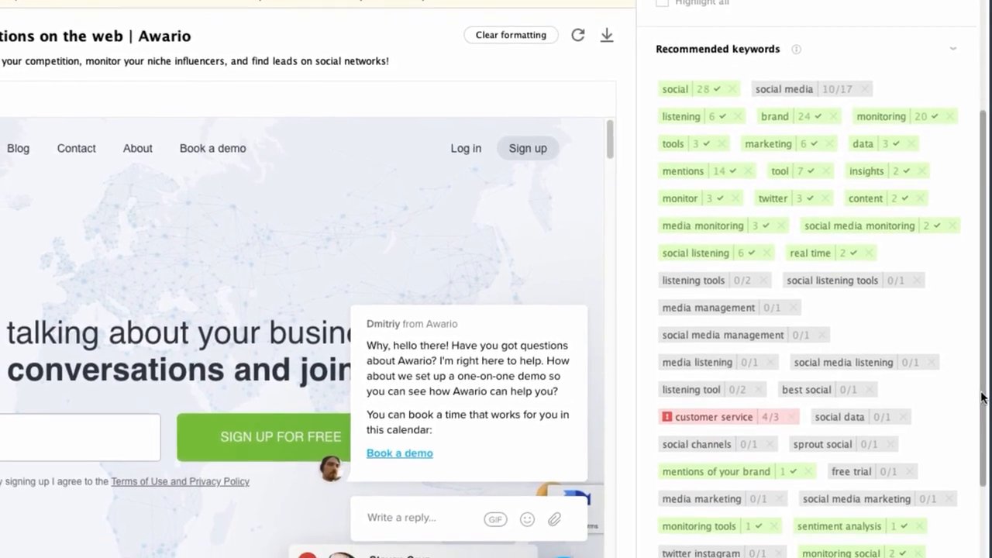
{"action": "left_click_drag", "start_coordinate": [981, 397], "coordinate": [981, 492]}
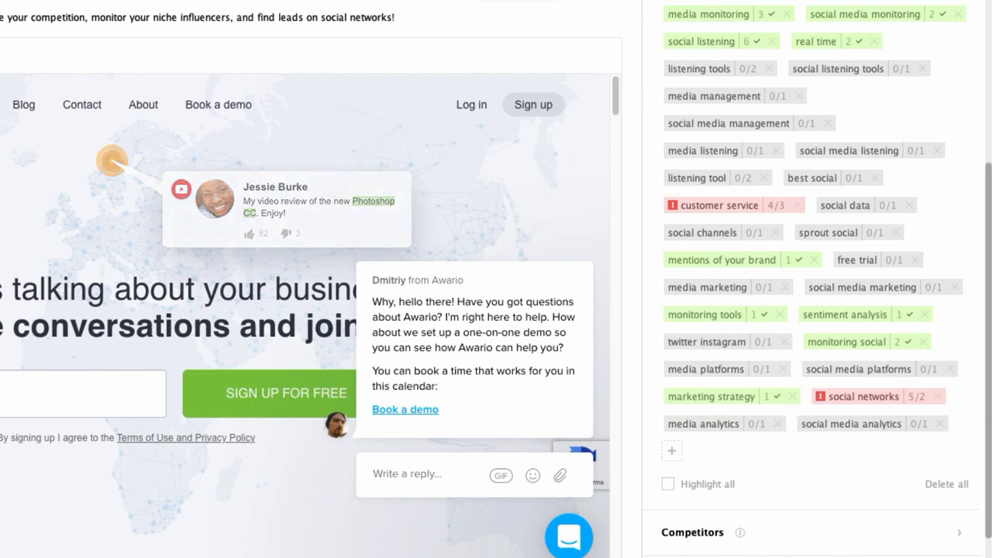
{"action": "scroll", "coordinate": [988, 461], "scroll_direction": "down", "scroll_amount": 2}
{"action": "left_click", "coordinate": [953, 512]}
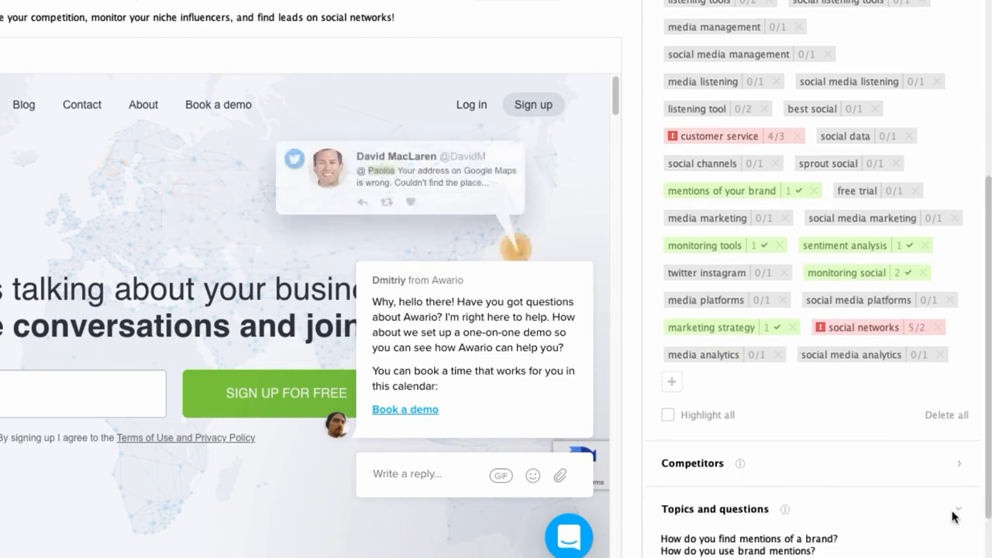
{"action": "scroll", "coordinate": [987, 515], "scroll_direction": "down", "scroll_amount": 3}
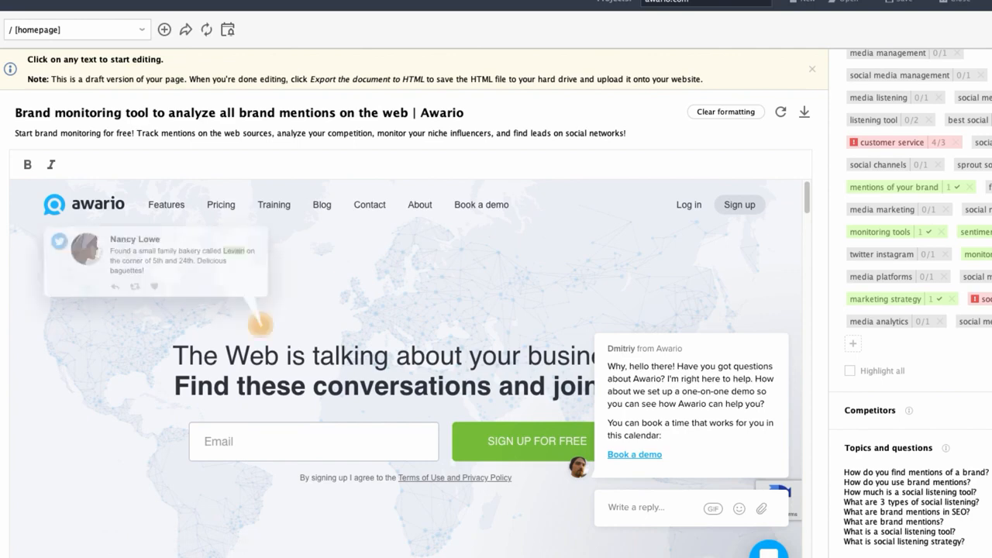
Preview the page's title and meta description snippet with the SERP benchmarks, and check the HTML export dialog without saving.
{"action": "left_click", "coordinate": [211, 121]}
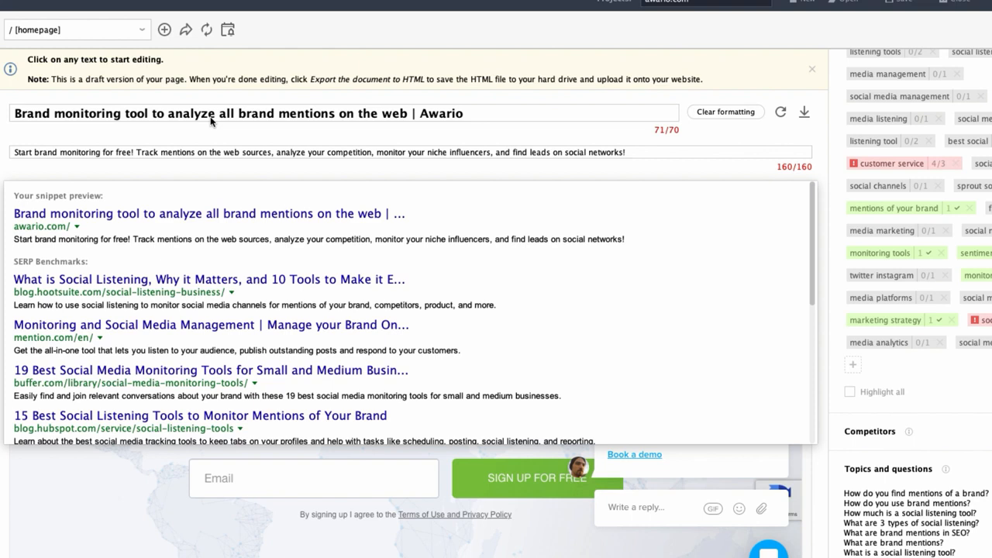
{"action": "left_click", "coordinate": [223, 131]}
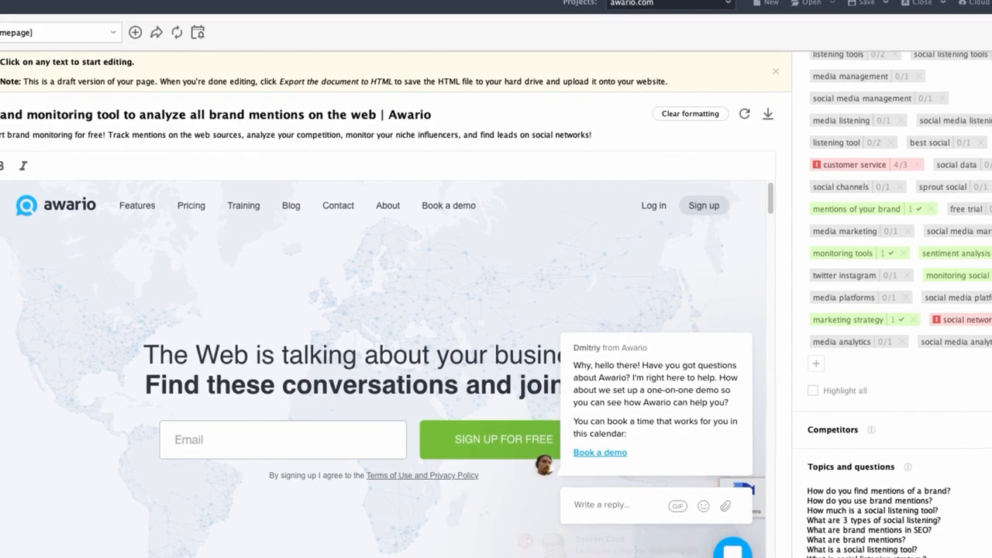
{"action": "scroll", "coordinate": [891, 303], "scroll_direction": "up", "scroll_amount": 6}
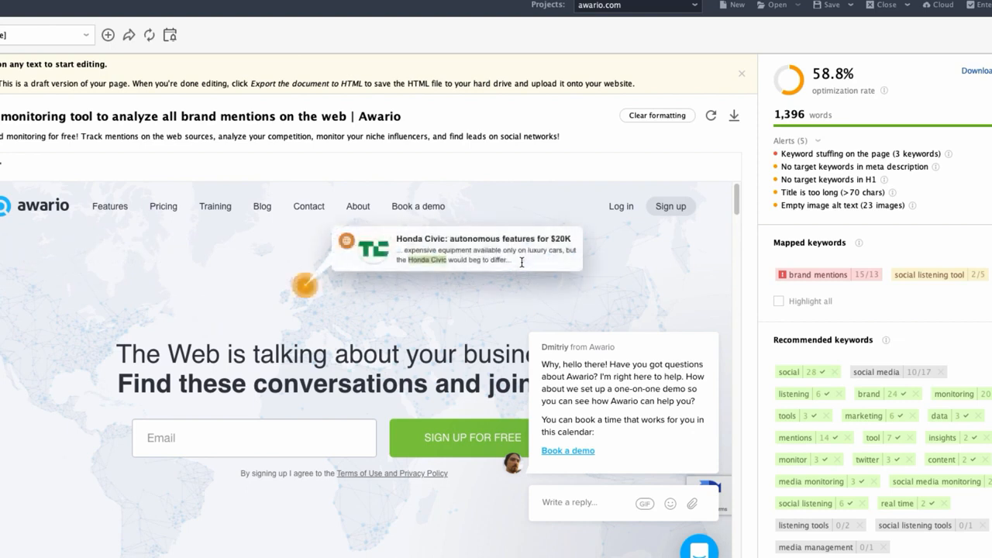
{"action": "left_click", "coordinate": [735, 115]}
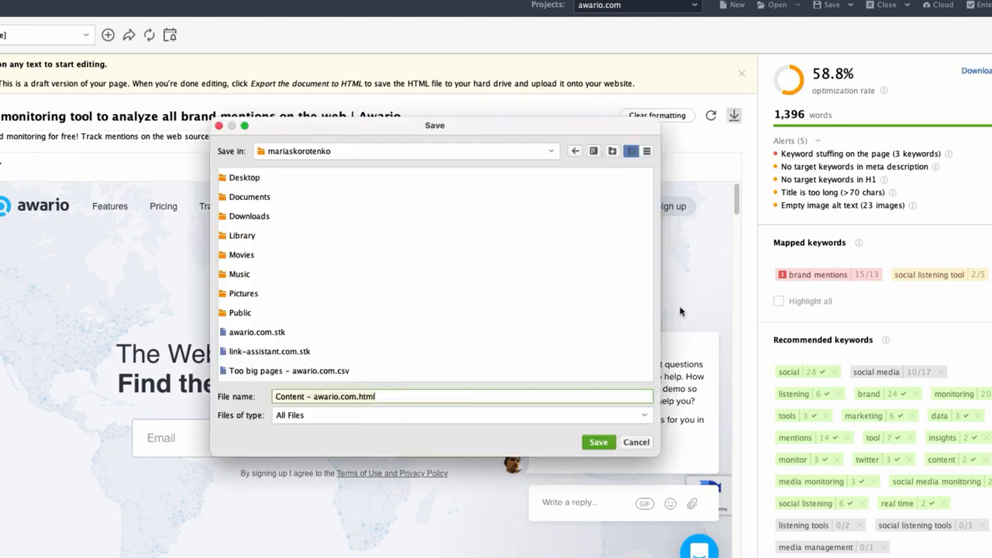
{"action": "left_click", "coordinate": [636, 442]}
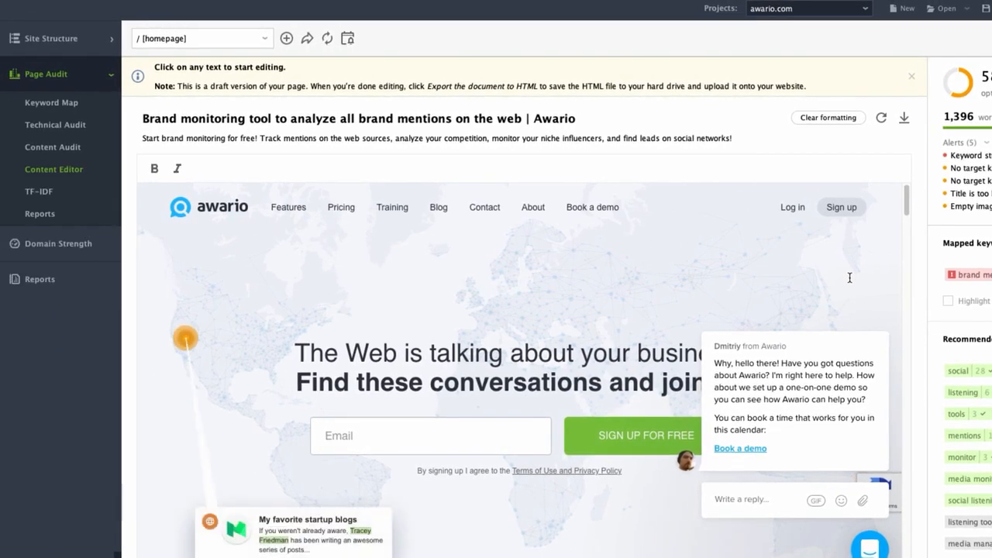
Open the TF-IDF analysis, view /about/, switch to /blog/10-best-social-media-analytics-tools/, and review its multi-word keyword recommendations.
{"action": "left_click", "coordinate": [54, 199]}
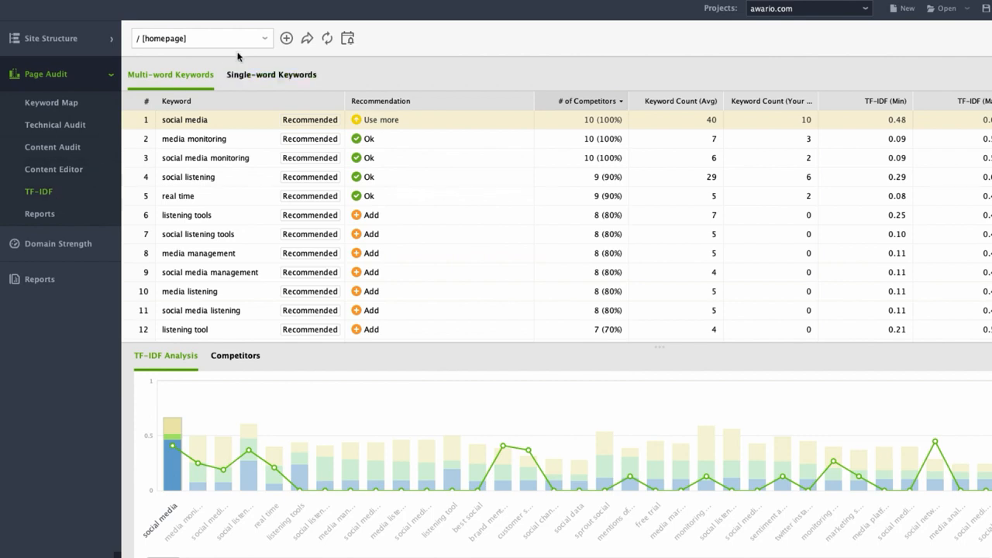
{"action": "left_click", "coordinate": [260, 42]}
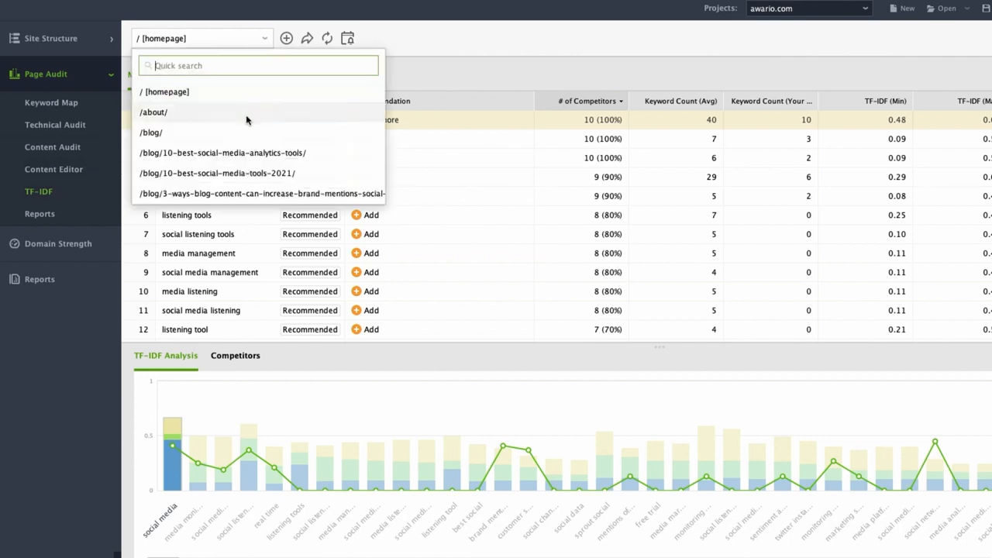
{"action": "left_click", "coordinate": [246, 113]}
{"action": "left_click", "coordinate": [265, 39]}
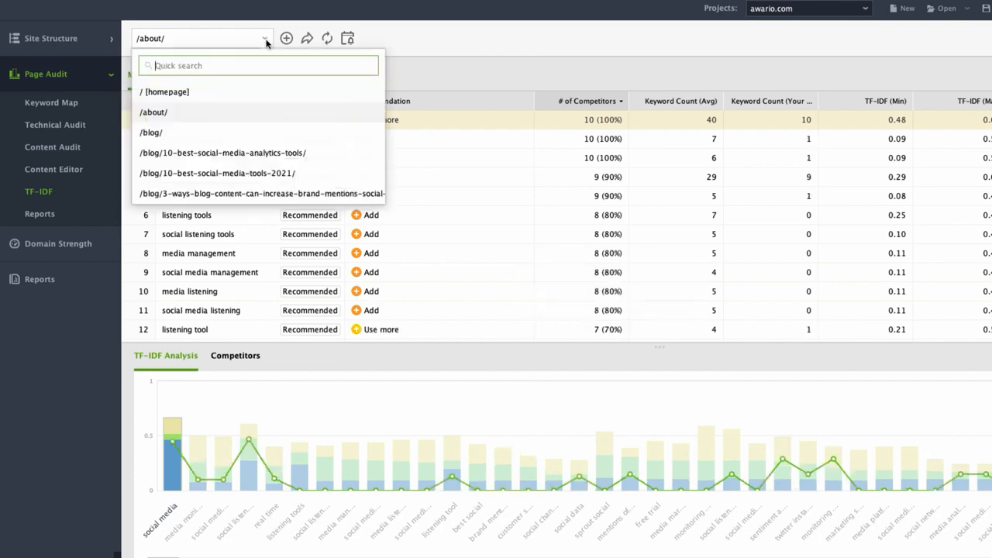
{"action": "left_click", "coordinate": [287, 152]}
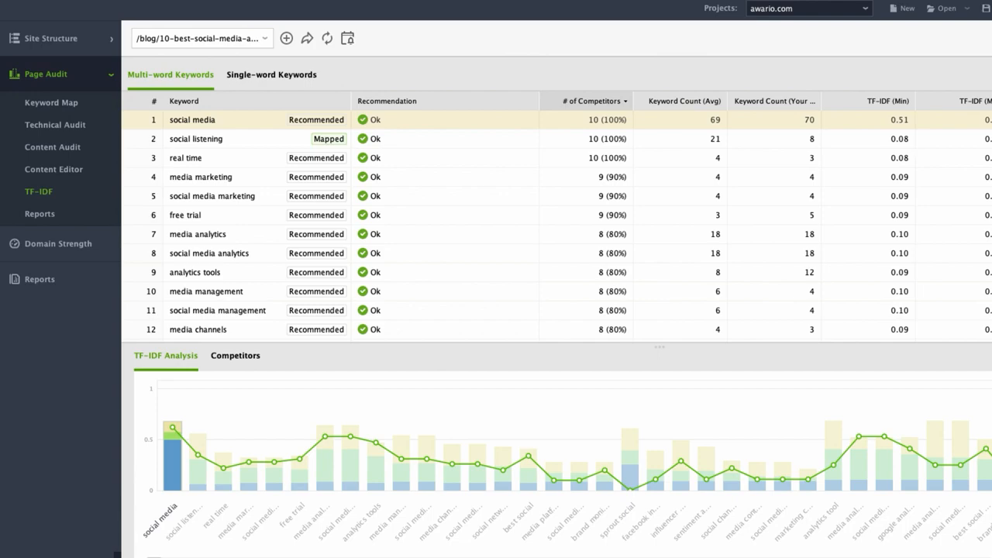
{"action": "scroll", "coordinate": [557, 225], "scroll_direction": "down", "scroll_amount": 8}
{"action": "scroll", "coordinate": [557, 224], "scroll_direction": "up", "scroll_amount": 4}
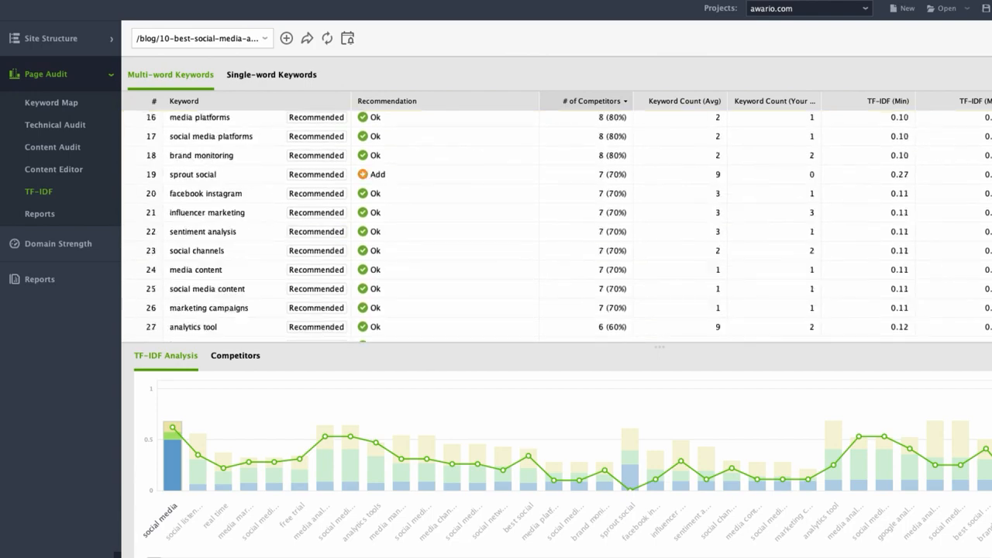
{"action": "scroll", "coordinate": [556, 225], "scroll_direction": "down", "scroll_amount": 8}
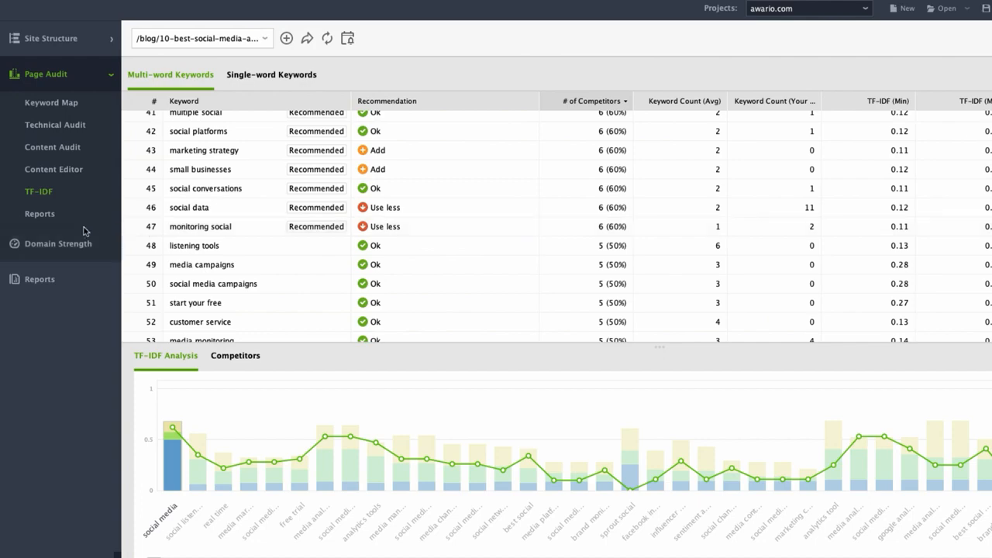
In the Page Audit reports, edit the Page Audit (Summary) template and try adding the On-page optimization (summary) widget.
{"action": "left_click", "coordinate": [41, 220]}
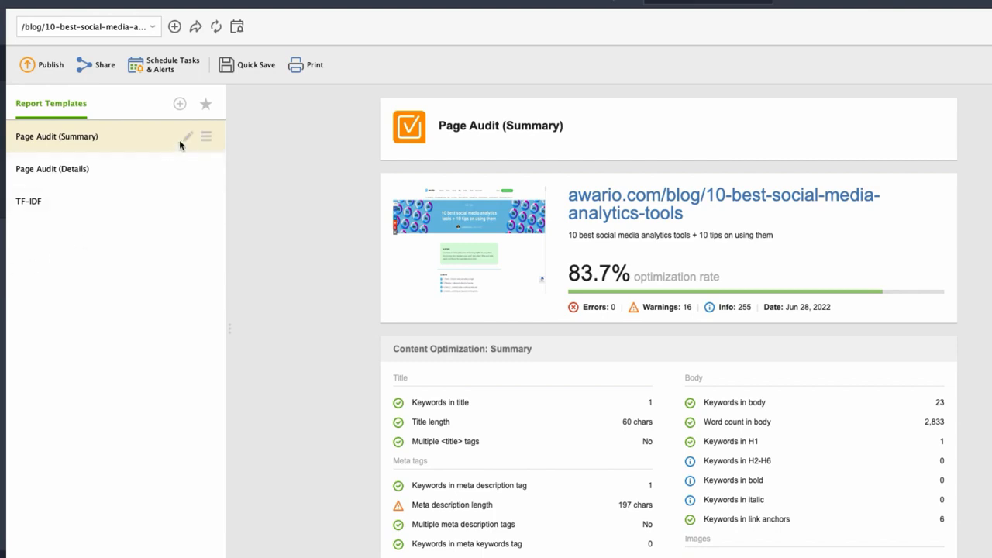
{"action": "left_click", "coordinate": [188, 137]}
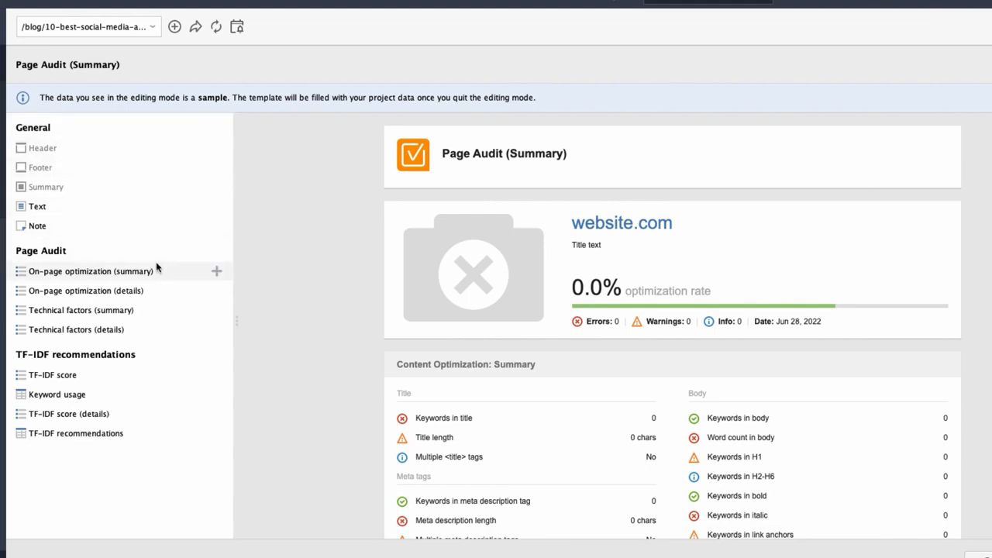
{"action": "mouse_move", "coordinate": [421, 369]}
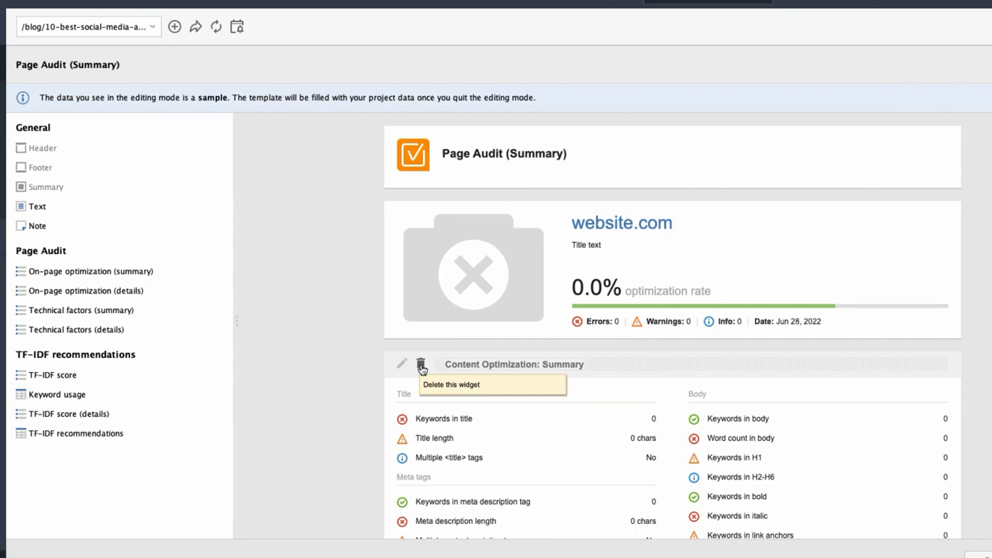
{"action": "mouse_move", "coordinate": [217, 279]}
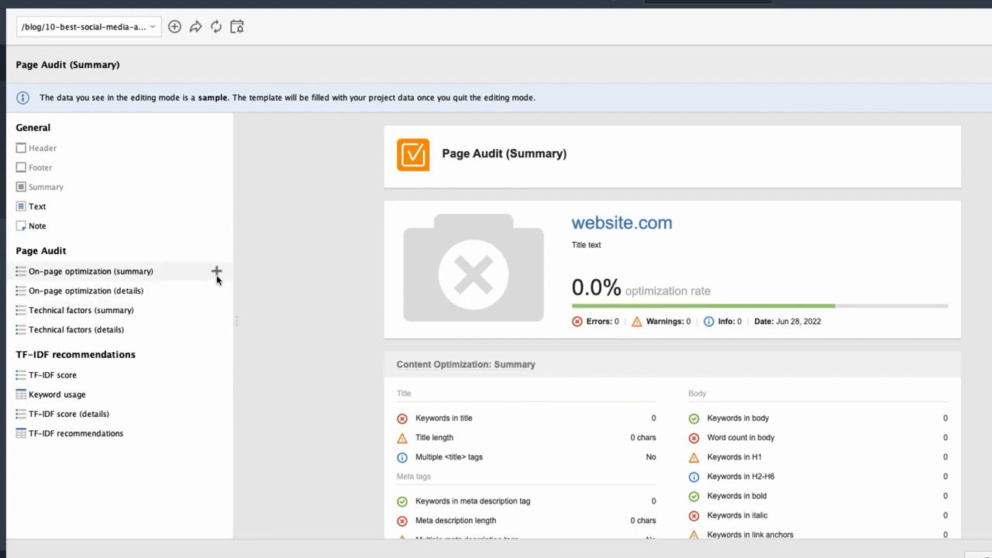
{"action": "left_click", "coordinate": [217, 273]}
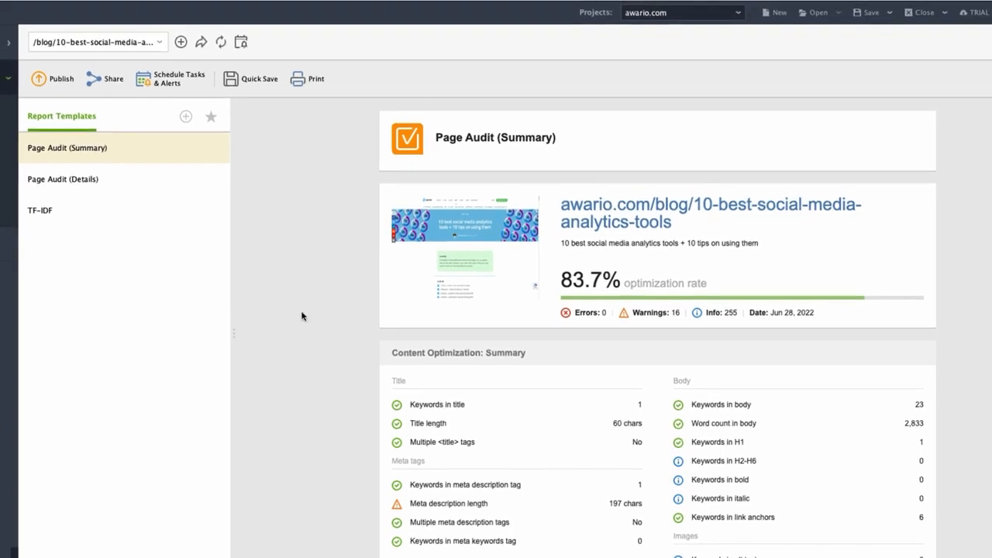
Check the Quick Save dialog for the Page Audit (Summary) report without saving, and copy the report's shareable link.
{"action": "left_click", "coordinate": [252, 81]}
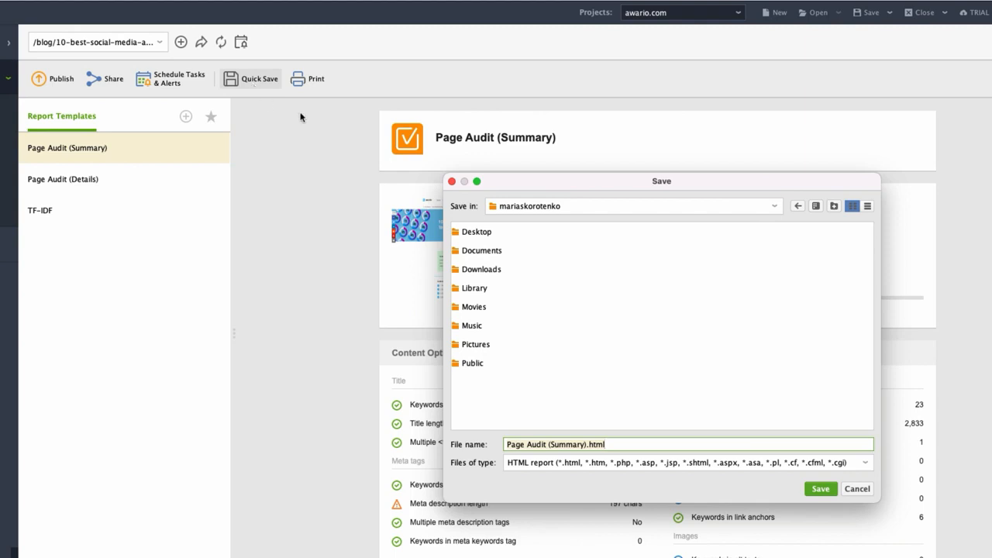
{"action": "left_click", "coordinate": [871, 490]}
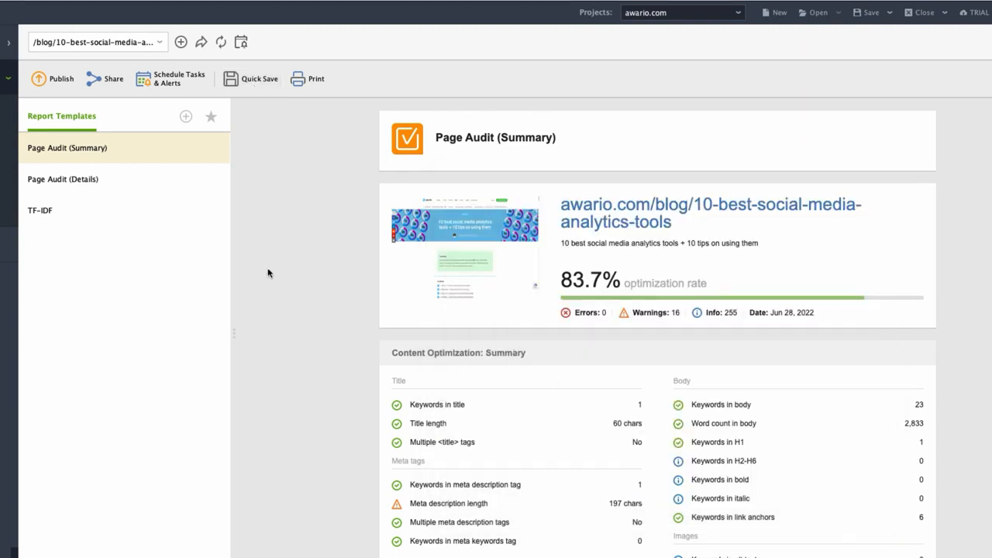
{"action": "left_click", "coordinate": [111, 83]}
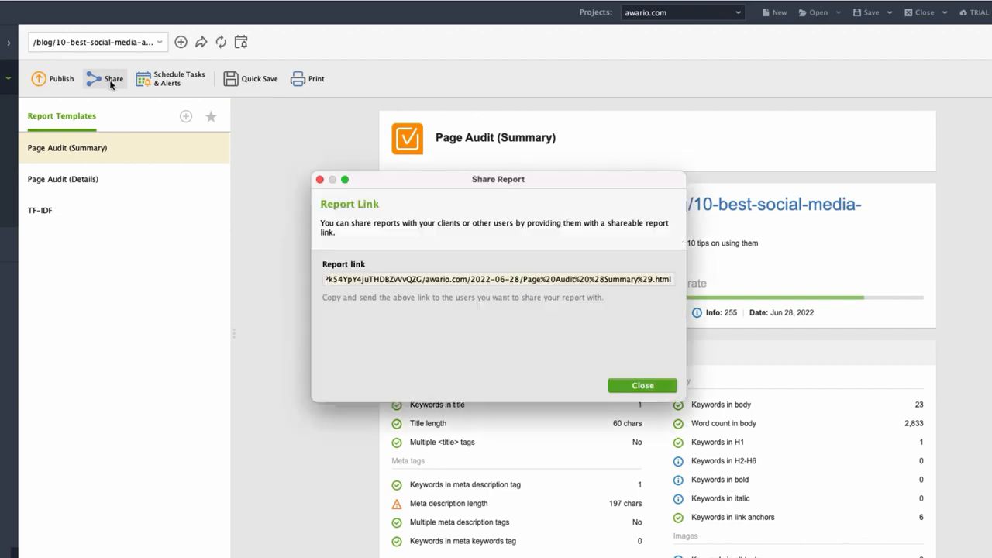
{"action": "right_click", "coordinate": [413, 282]}
{"action": "left_click", "coordinate": [432, 306]}
{"action": "left_click", "coordinate": [628, 385]}
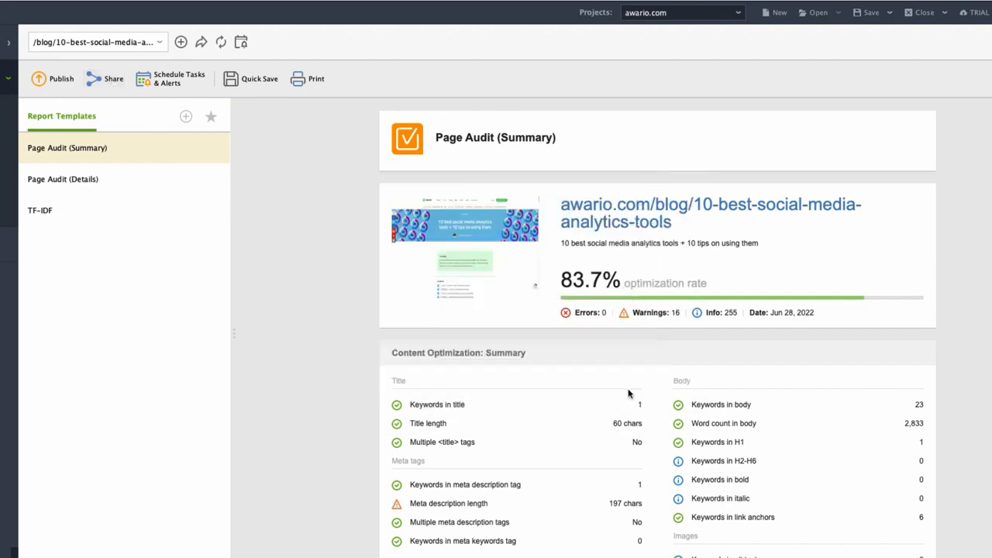
Switch to Safari and load the copied Page Audit (Summary) report link in a new tab.
{"action": "key", "text": "super+Tab"}
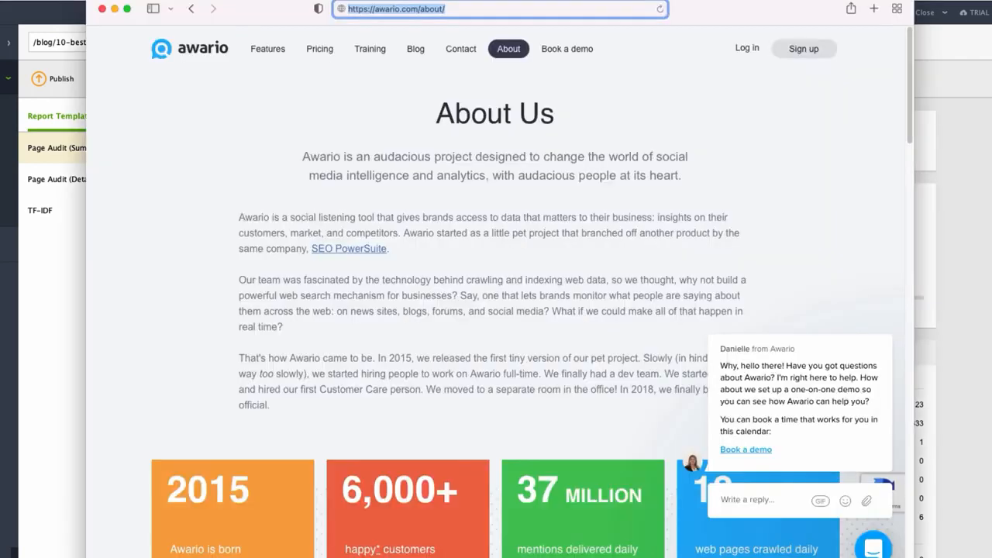
{"action": "left_click", "coordinate": [873, 11]}
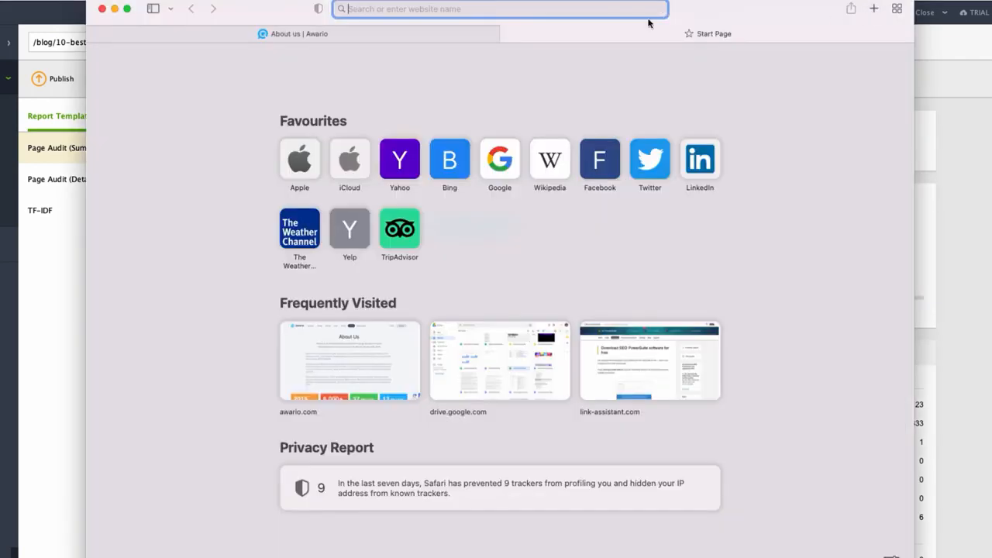
{"action": "right_click", "coordinate": [493, 11]}
{"action": "left_click", "coordinate": [513, 38]}
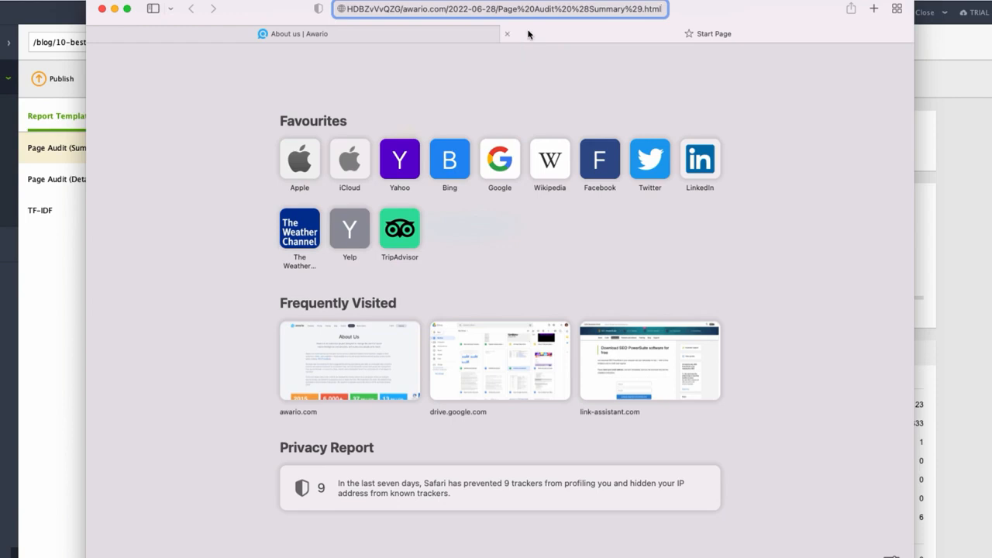
{"action": "key", "text": "Return"}
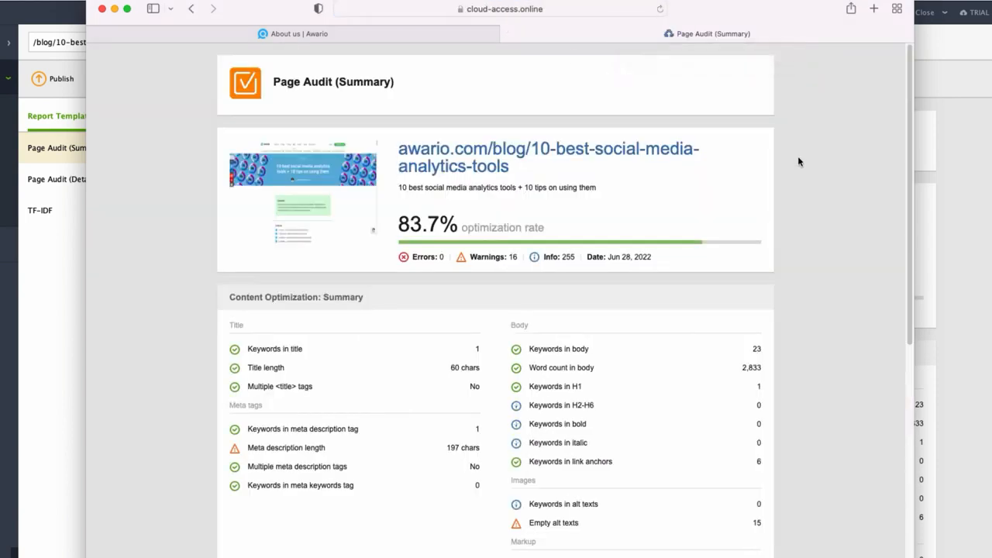